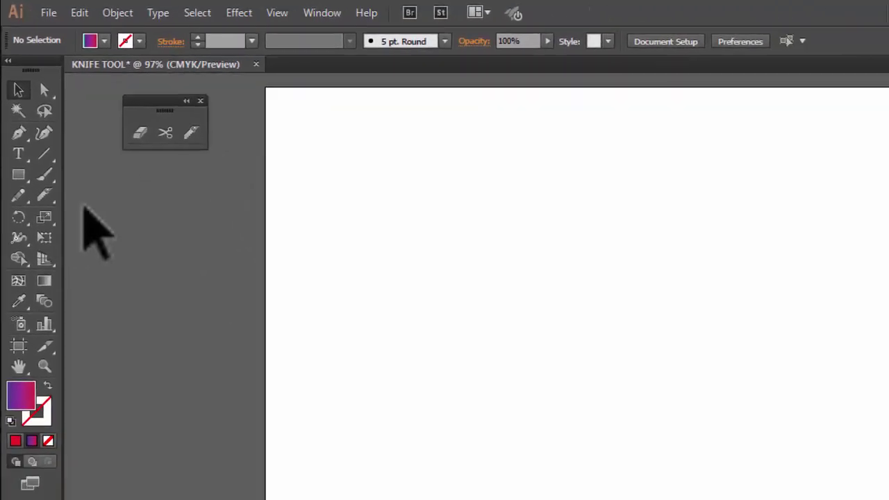
# Draw a large gradient rectangle in the middle of the artboard, then pick the Knife tool
pyautogui.click(18, 175)
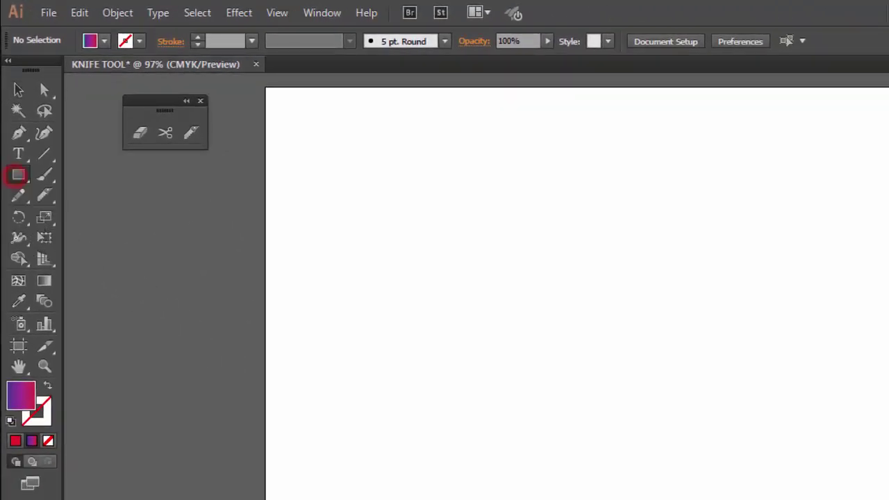
pyautogui.click(99, 170)
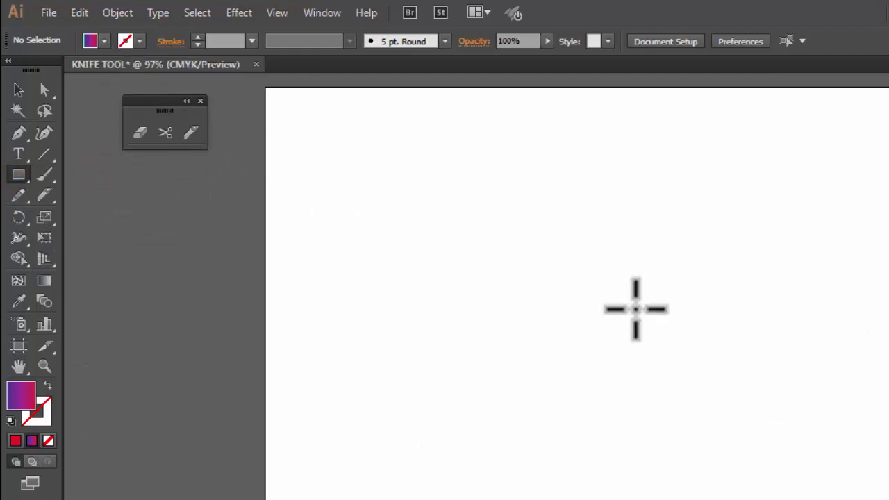
pyautogui.moveTo(426, 173); pyautogui.dragTo(754, 470)
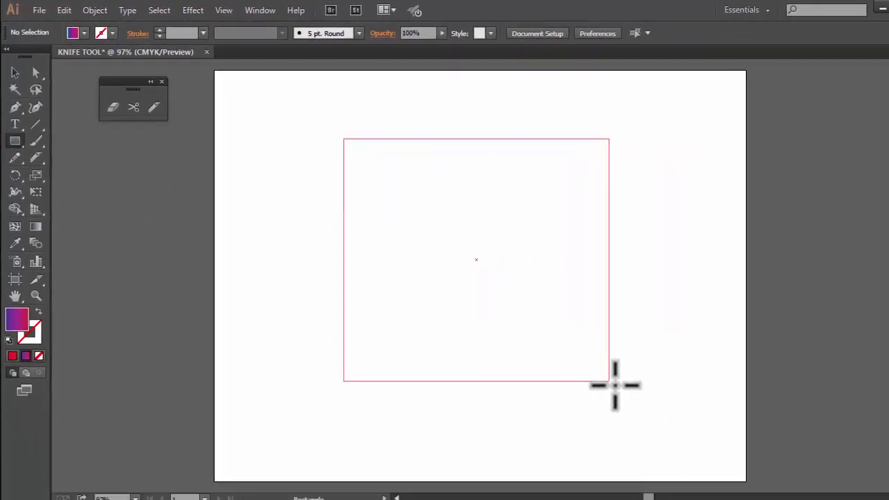
pyautogui.moveTo(614, 385); pyautogui.dragTo(610, 382)
pyautogui.press('v')
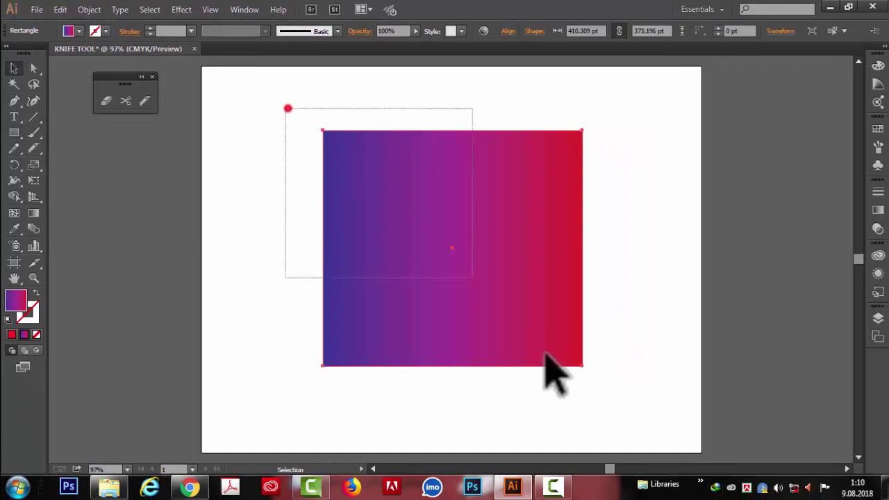
pyautogui.click(145, 102)
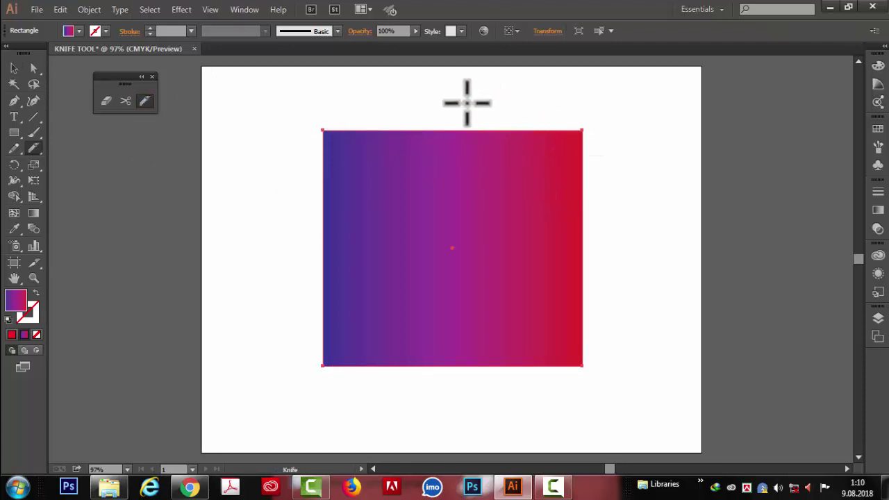
pyautogui.moveTo(467, 103)
pyautogui.mouseDown()
pyautogui.moveTo(546, 169)
pyautogui.moveTo(604, 255)
pyautogui.mouseUp()
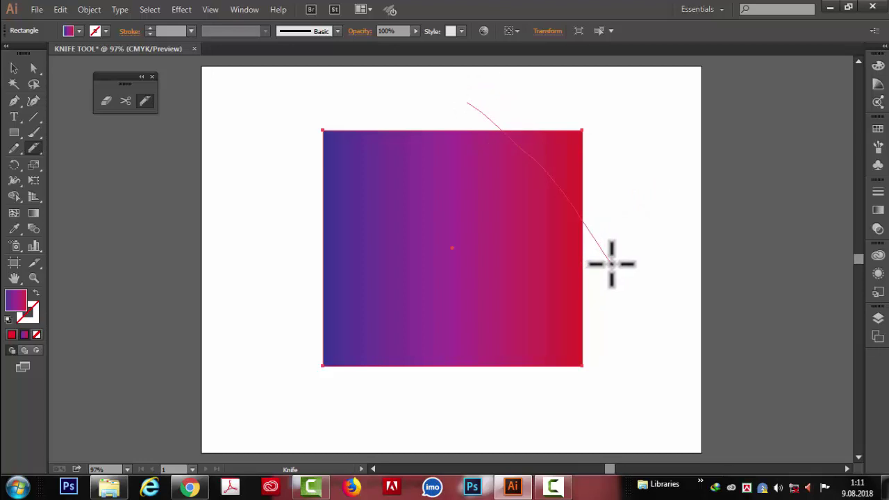
pyautogui.moveTo(611, 263); pyautogui.dragTo(611, 263)
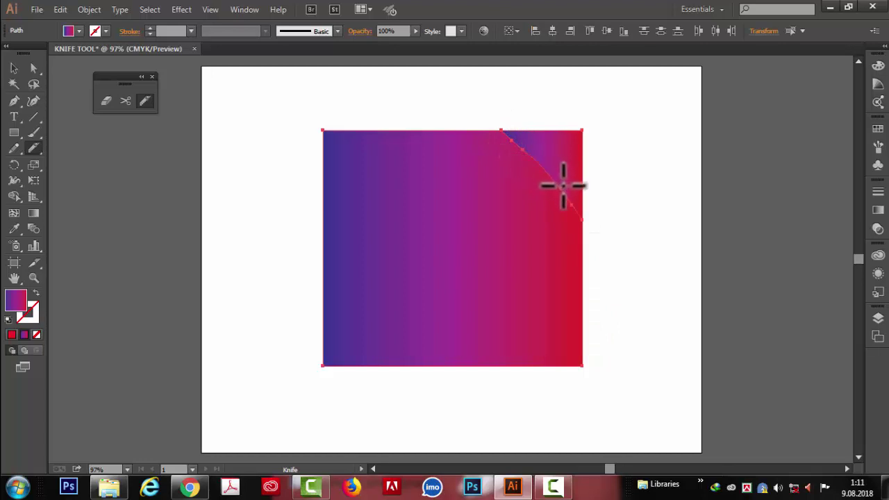
pyautogui.click(14, 68)
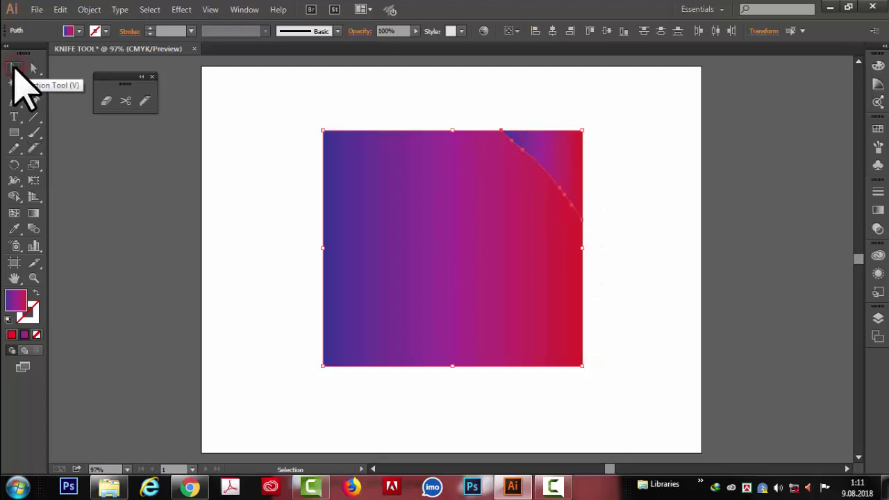
pyautogui.moveTo(548, 81); pyautogui.dragTo(595, 158)
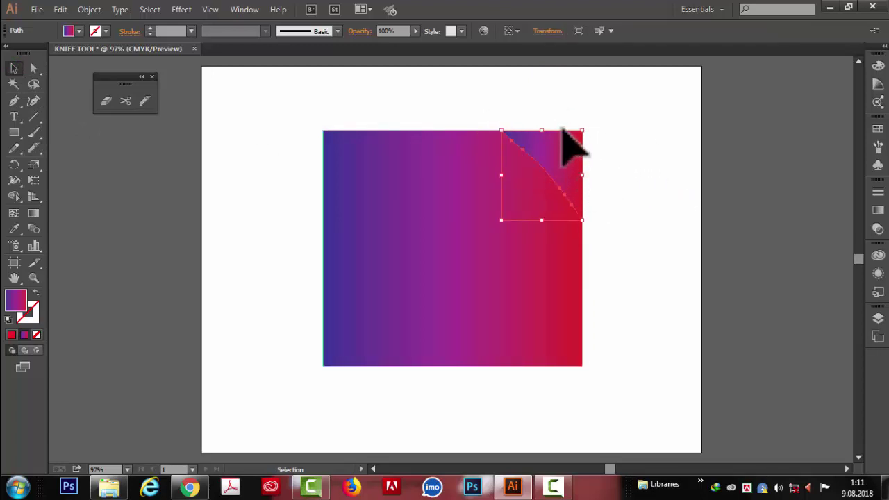
pyautogui.moveTo(563, 130); pyautogui.dragTo(599, 113)
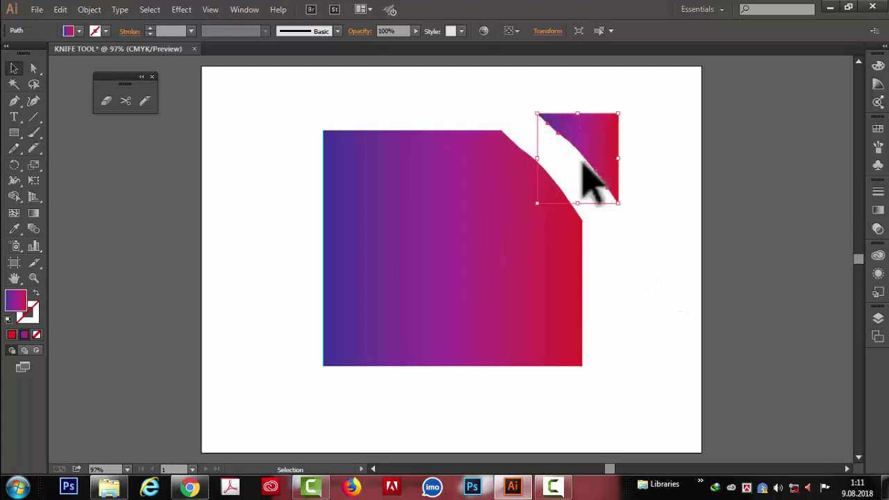
pyautogui.hotkey('ctrl', 'z')
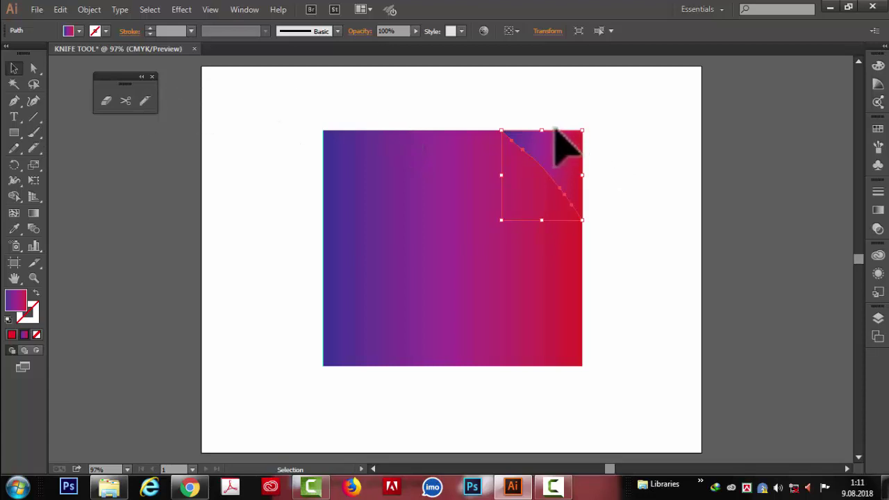
pyautogui.moveTo(555, 129); pyautogui.dragTo(577, 116)
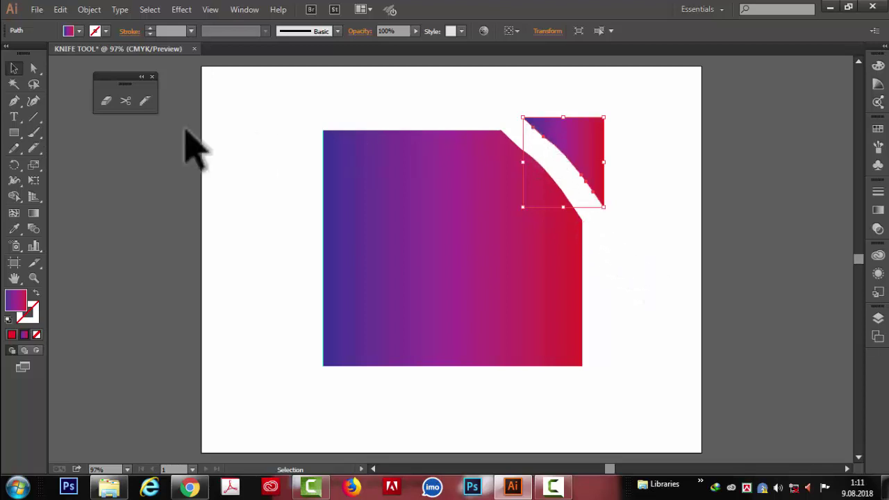
pyautogui.click(34, 68)
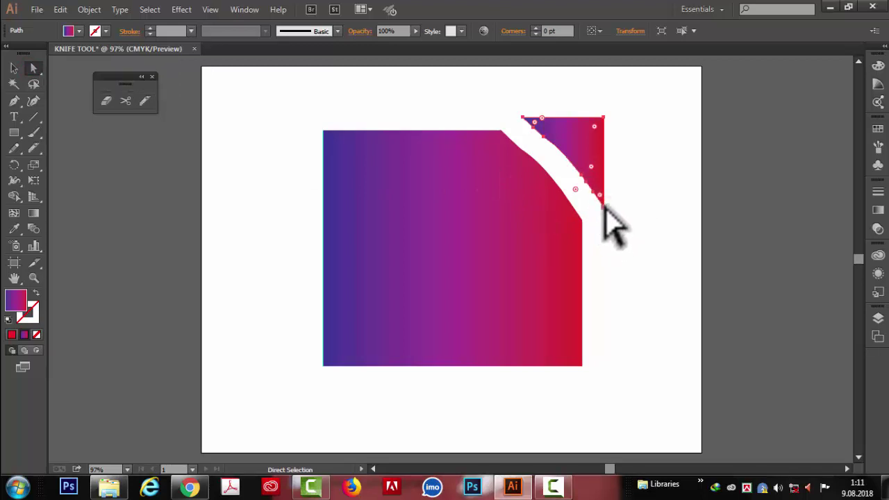
pyautogui.moveTo(603, 209); pyautogui.dragTo(616, 240)
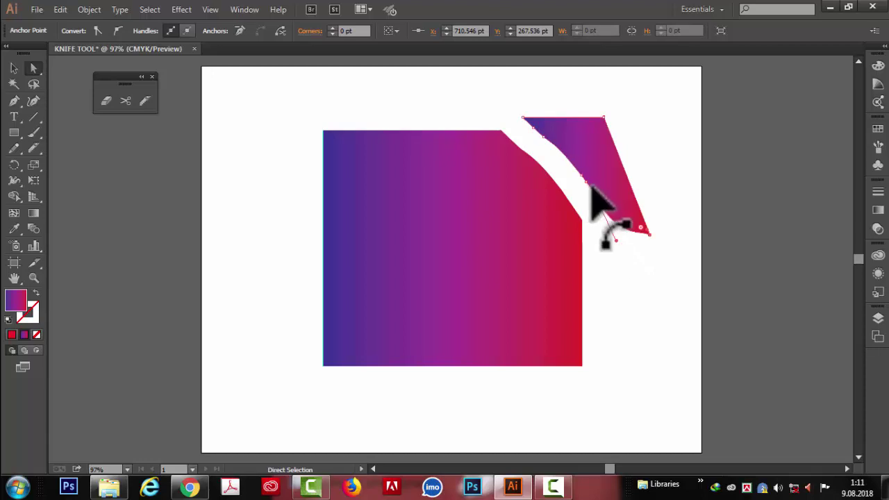
pyautogui.click(525, 120)
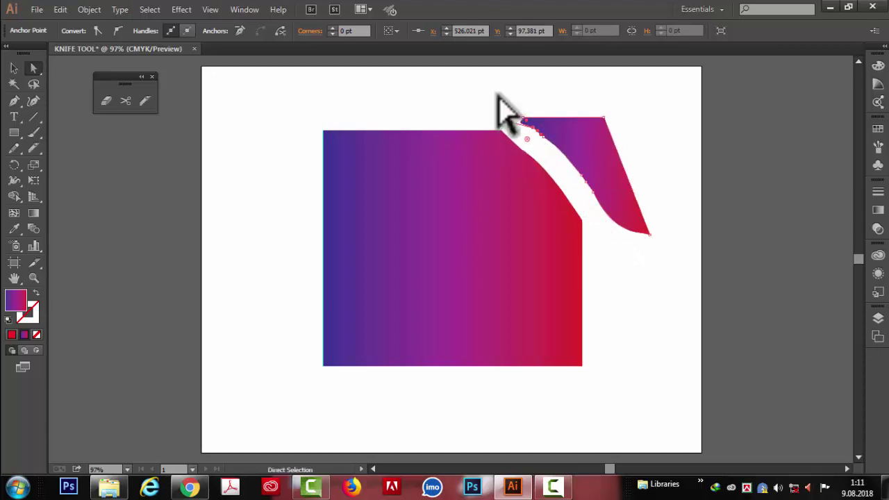
pyautogui.hotkey('ctrl', 'z')
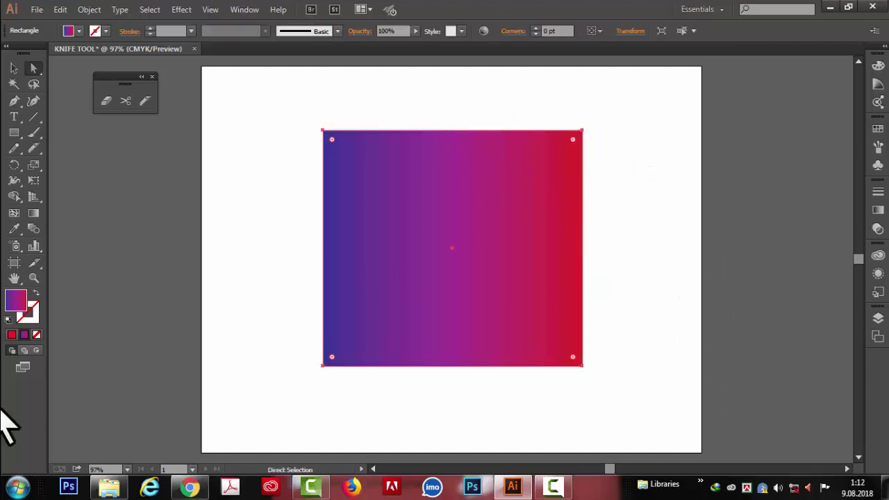
# Fill the rectangle with the yellow-to-red gradient swatch
pyautogui.click(80, 31)
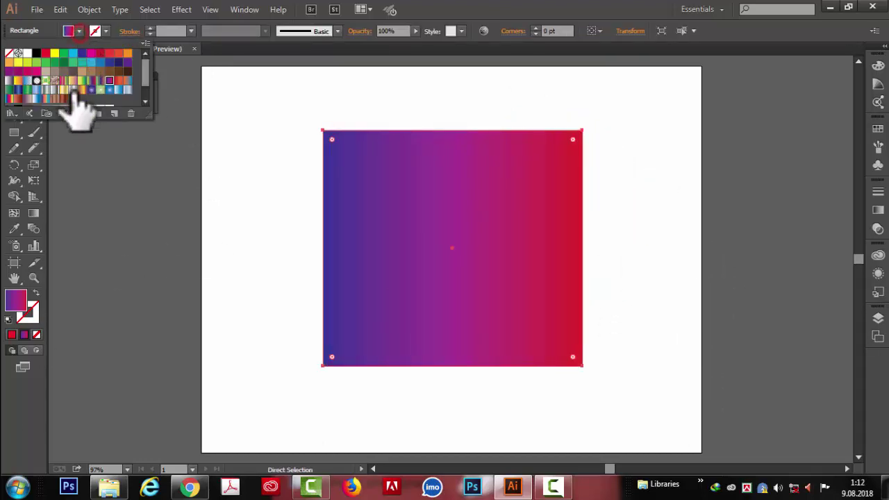
pyautogui.click(18, 80)
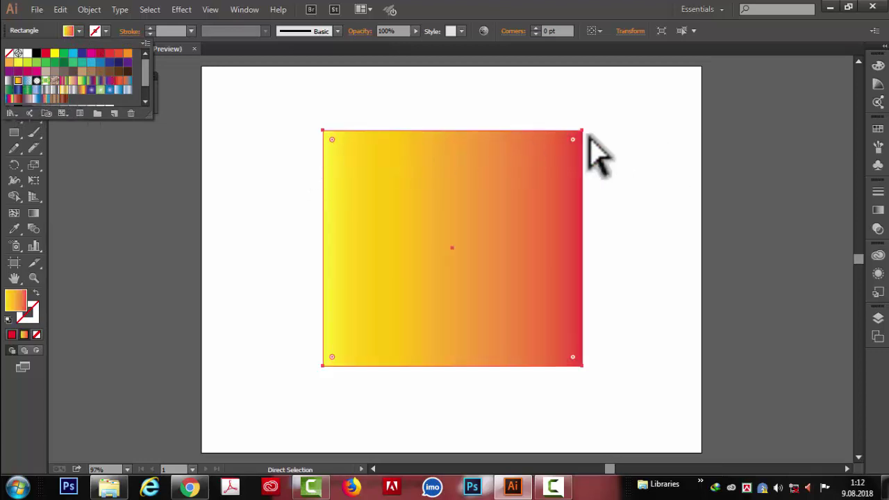
pyautogui.click(656, 330)
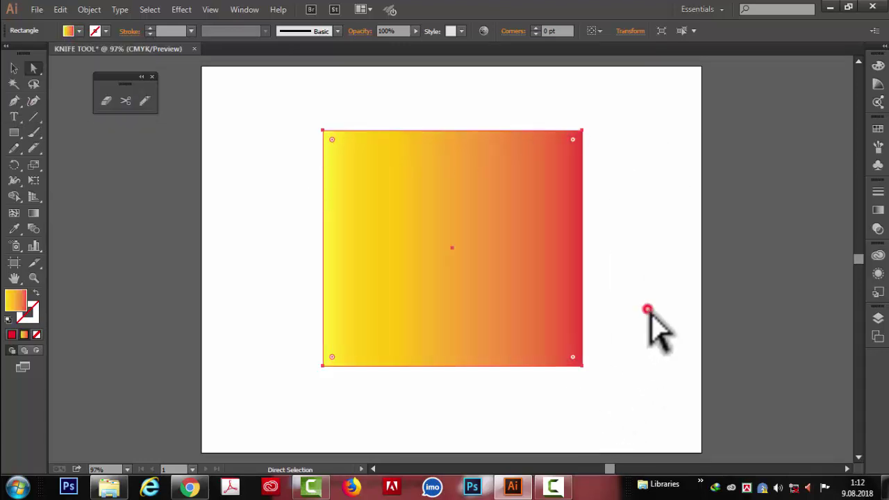
# Try a wavy Knife cut down through the rectangle, then undo it
pyautogui.click(145, 101)
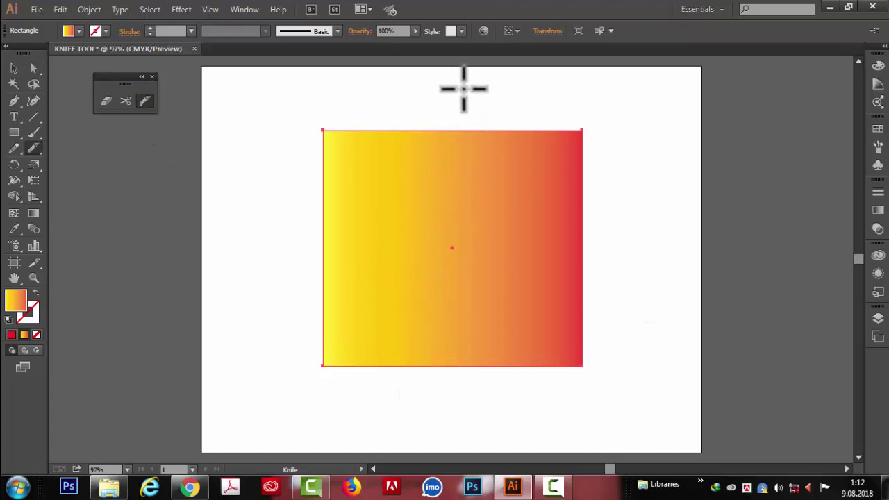
pyautogui.moveTo(463, 91); pyautogui.dragTo(467, 178)
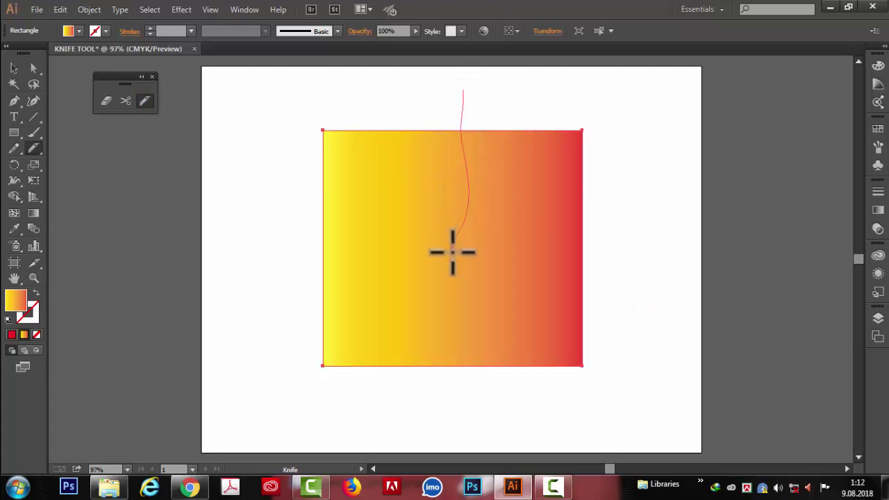
pyautogui.moveTo(457, 352); pyautogui.dragTo(465, 393)
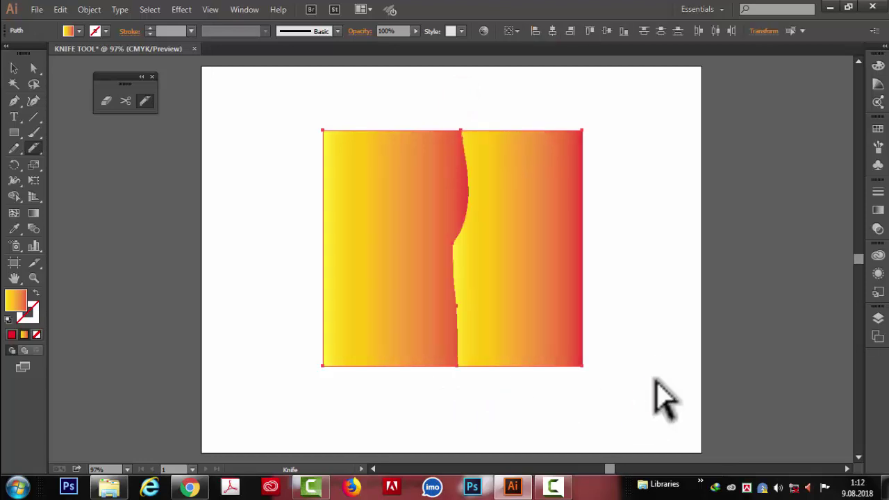
pyautogui.hotkey('ctrl', 'z')
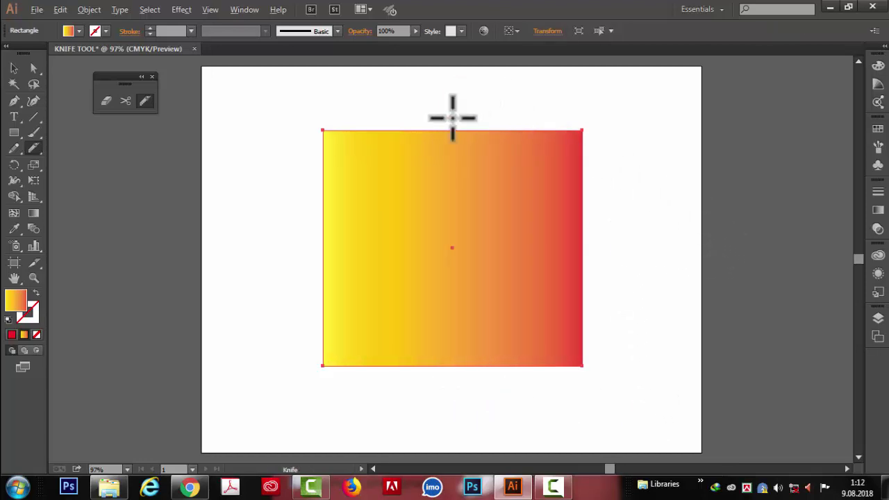
pyautogui.moveTo(455, 143); pyautogui.dragTo(449, 418)
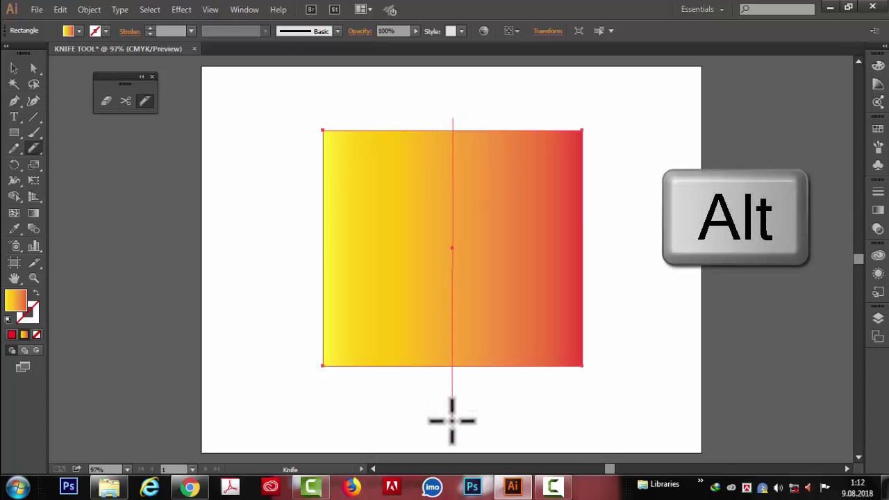
pyautogui.moveTo(451, 420)
pyautogui.mouseDown()
pyautogui.moveTo(401, 102)
pyautogui.moveTo(467, 409)
pyautogui.moveTo(631, 377)
pyautogui.moveTo(668, 272)
pyautogui.moveTo(224, 298)
pyautogui.moveTo(257, 341)
pyautogui.mouseUp()
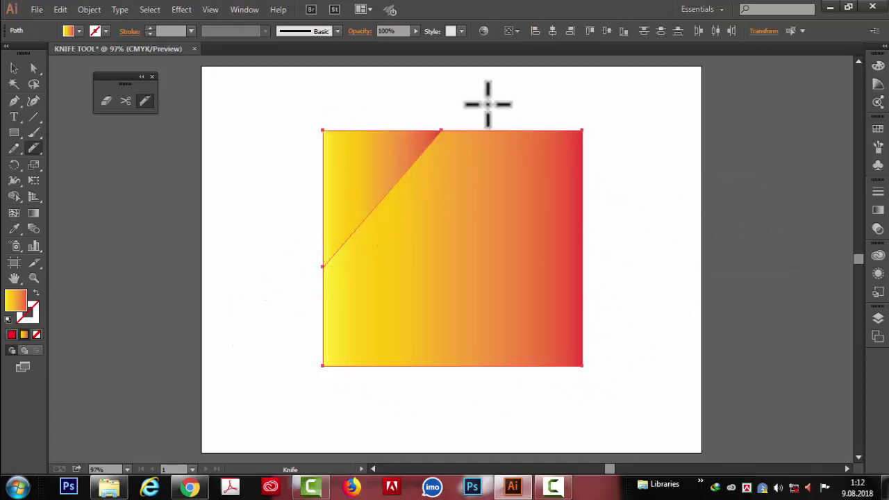
pyautogui.hotkey('ctrl', 'z')
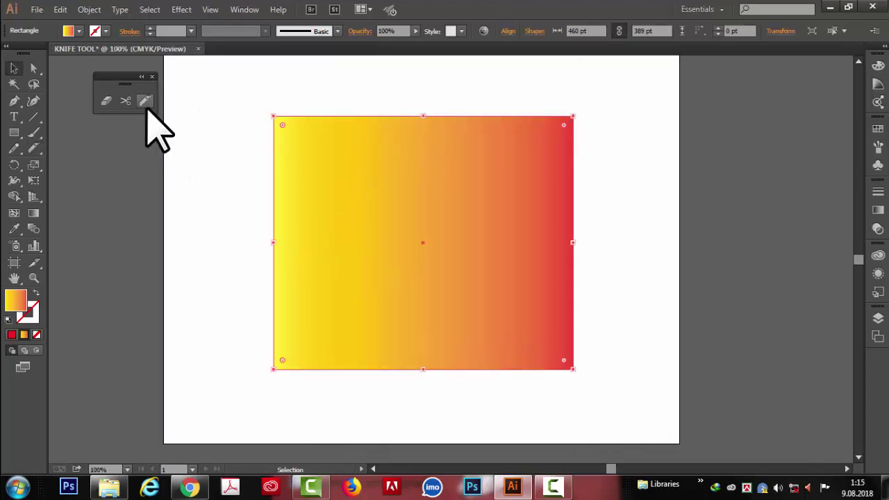
# Split the rectangle with a straight vertical Knife cut, holding Shift+Alt
pyautogui.click(144, 101)
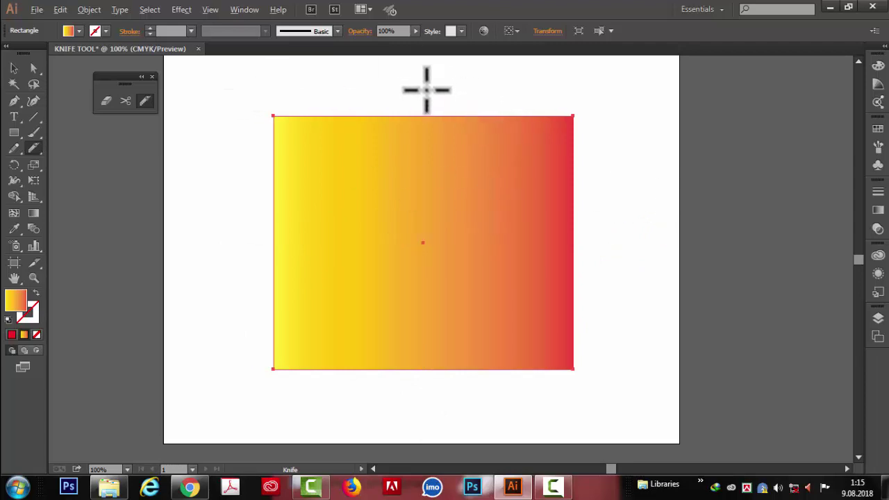
pyautogui.hotkey('shift', 'alt')
pyautogui.moveTo(421, 90); pyautogui.dragTo(422, 124)
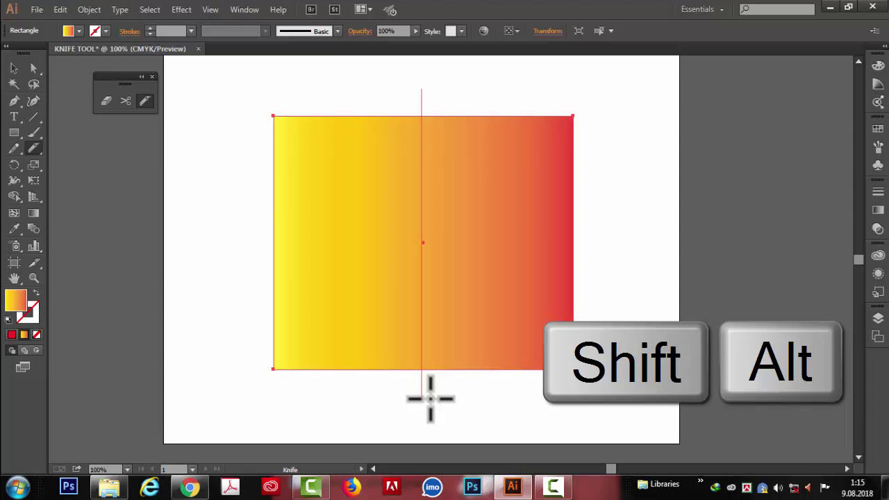
pyautogui.moveTo(430, 398); pyautogui.dragTo(430, 398)
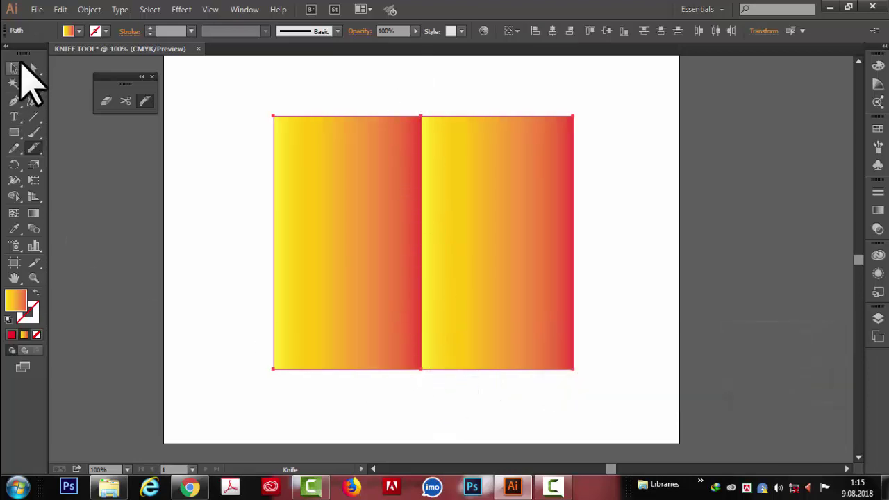
# Move the left half aside, then undo both the move and the cut
pyautogui.click(14, 68)
pyautogui.click(368, 122)
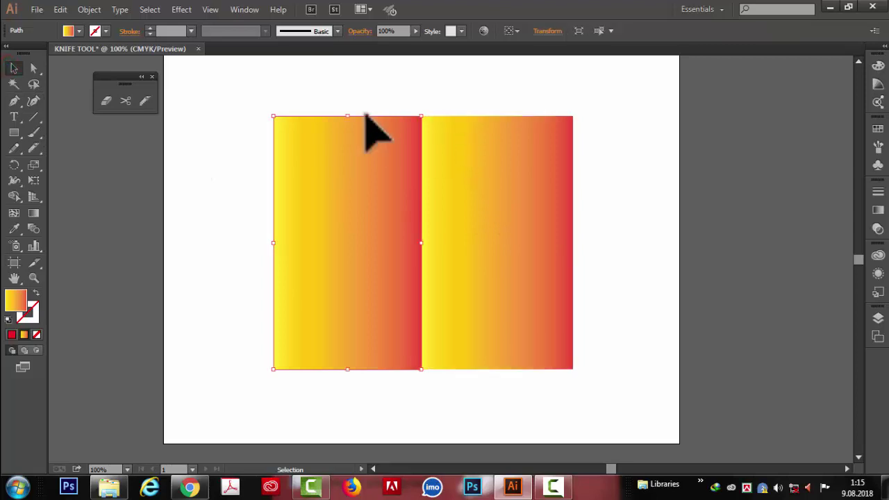
pyautogui.moveTo(368, 121); pyautogui.dragTo(349, 124)
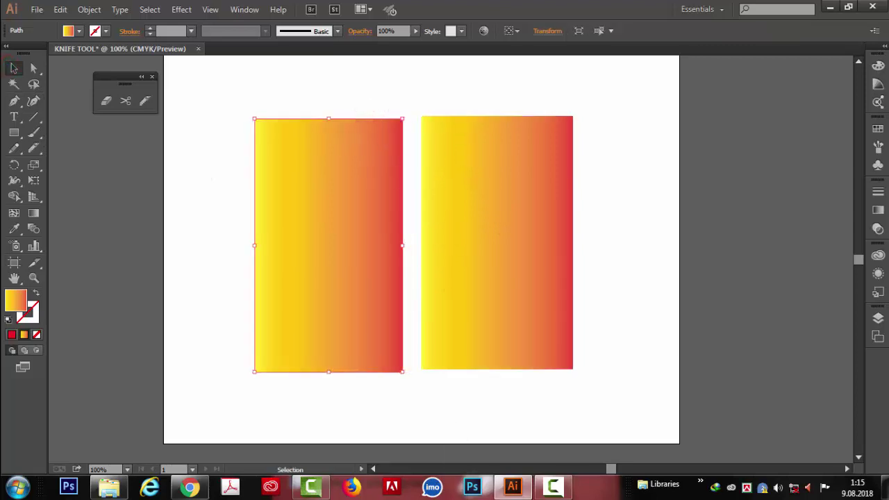
pyautogui.hotkey('ctrl', 'z')
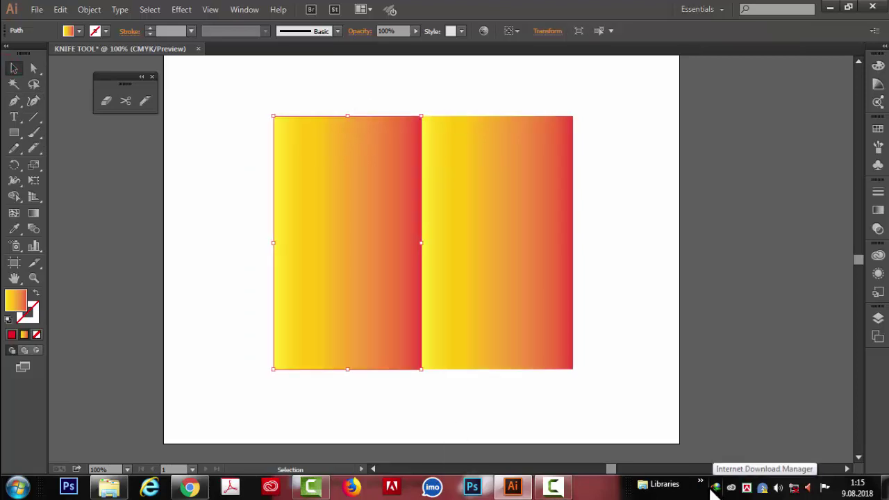
pyautogui.hotkey('ctrl', 'z')
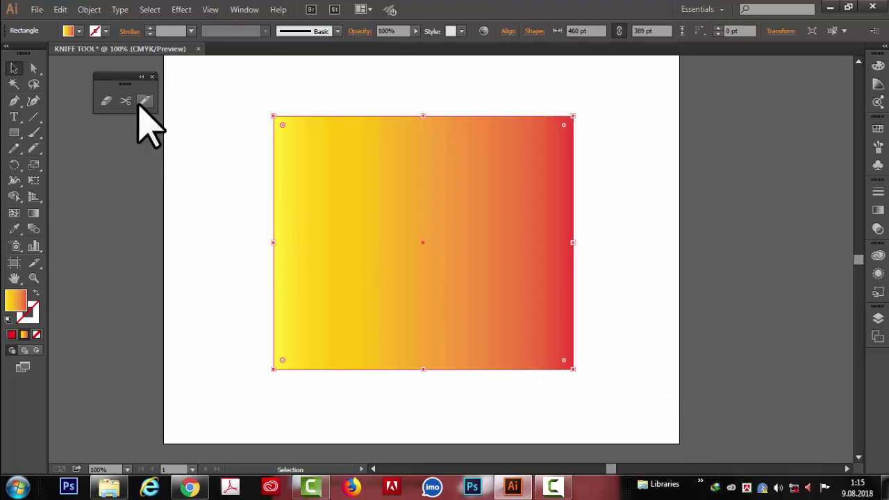
pyautogui.click(145, 101)
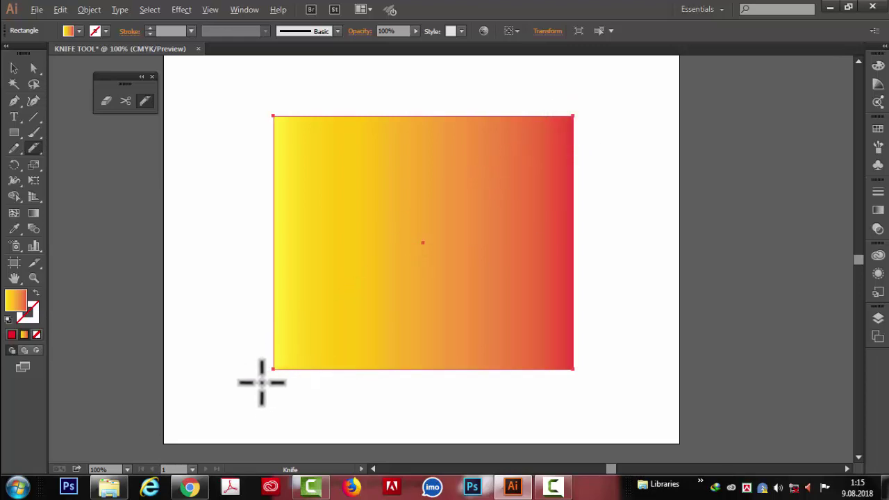
pyautogui.moveTo(268, 372); pyautogui.dragTo(417, 274)
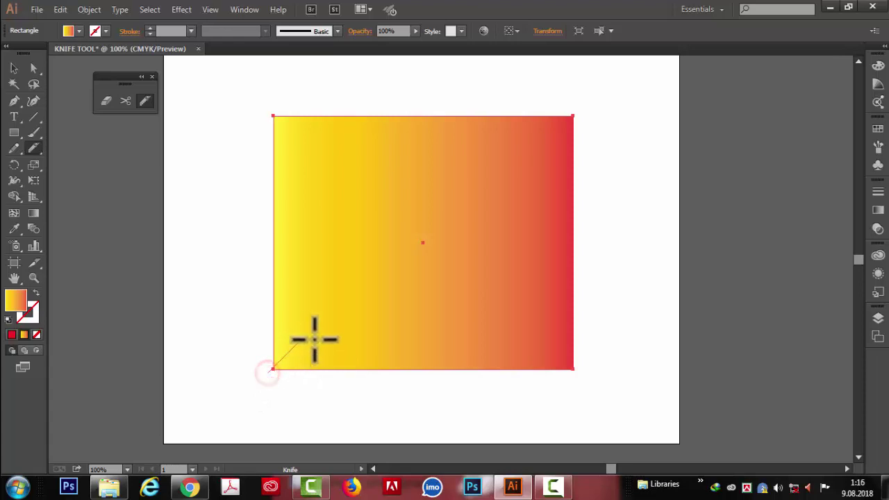
pyautogui.moveTo(562, 183); pyautogui.dragTo(627, 130)
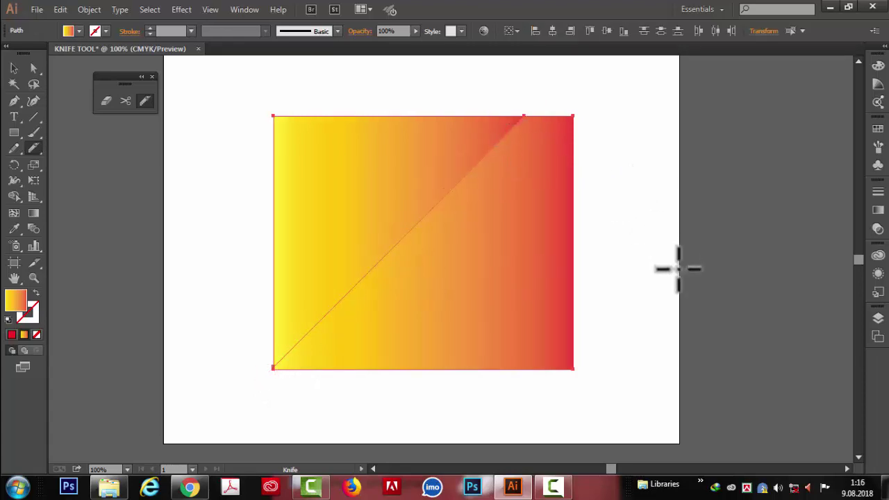
pyautogui.hotkey('ctrl', 'z')
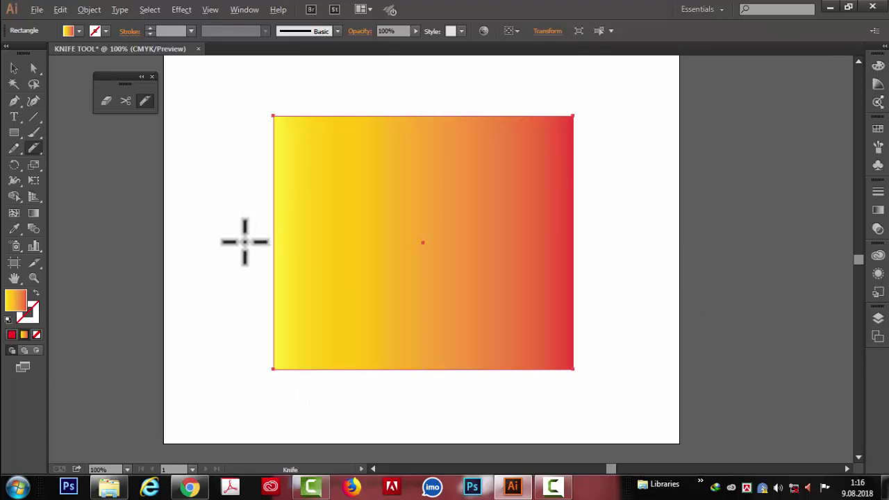
pyautogui.moveTo(245, 241); pyautogui.dragTo(341, 241)
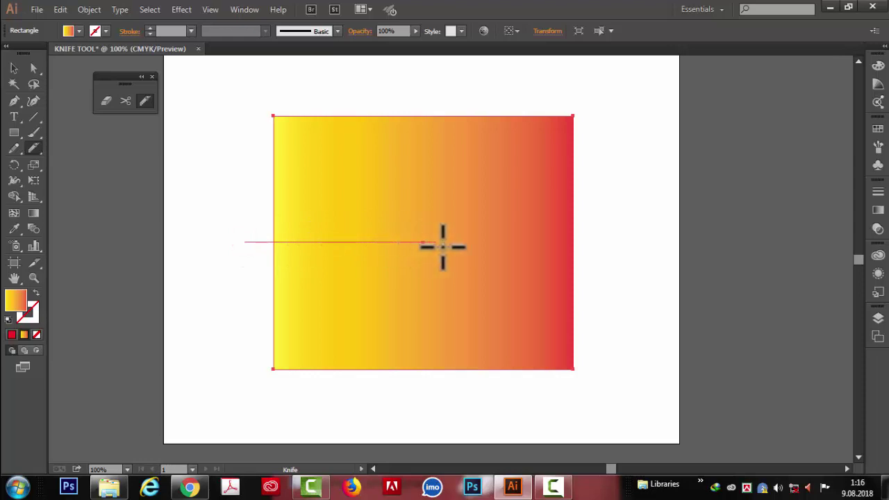
pyautogui.moveTo(609, 247); pyautogui.dragTo(657, 252)
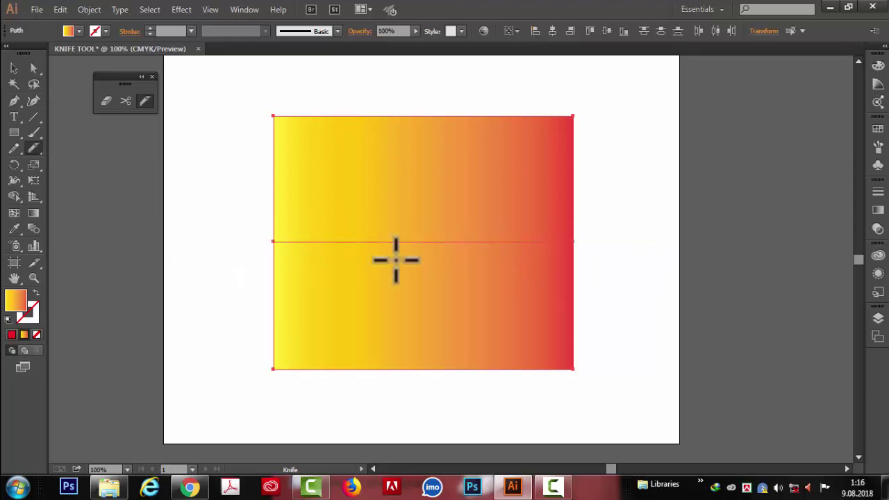
pyautogui.click(14, 68)
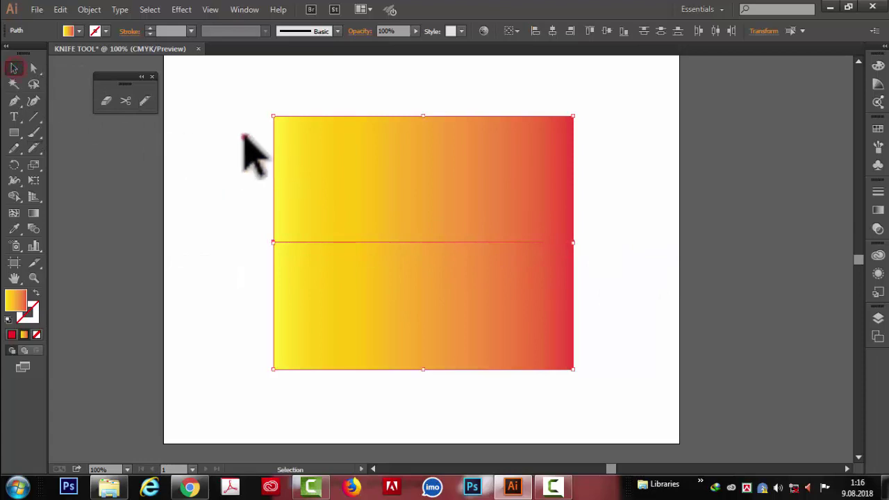
pyautogui.click(245, 137)
pyautogui.moveTo(249, 85)
pyautogui.mouseDown()
pyautogui.moveTo(310, 141)
pyautogui.moveTo(438, 137)
pyautogui.mouseUp()
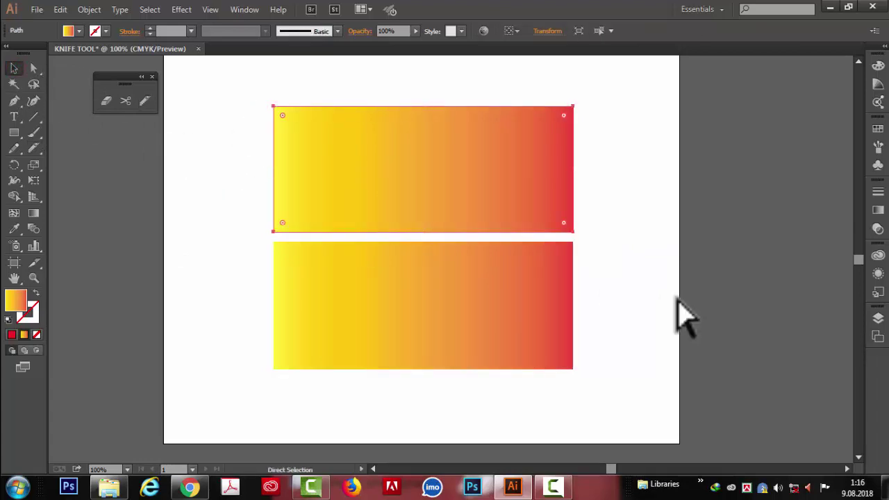
pyautogui.hotkey('ctrl', 'z')
pyautogui.press('v')
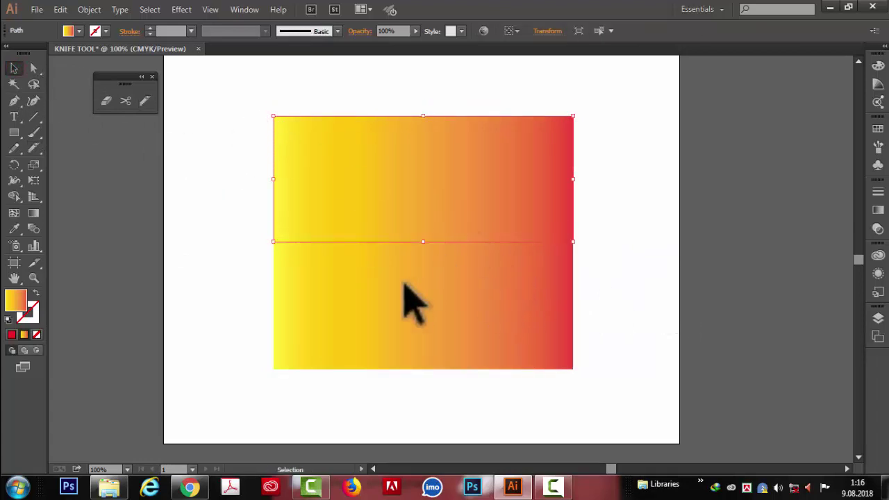
pyautogui.hotkey('ctrl', 'z')
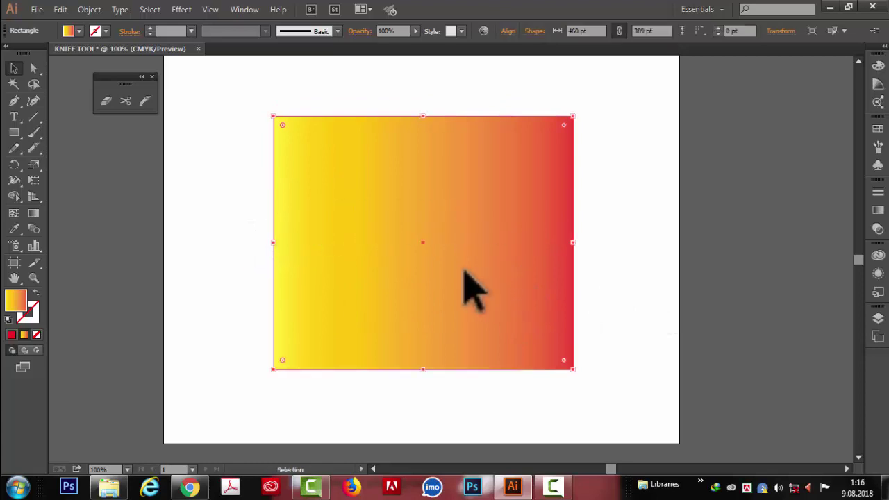
pyautogui.click(144, 101)
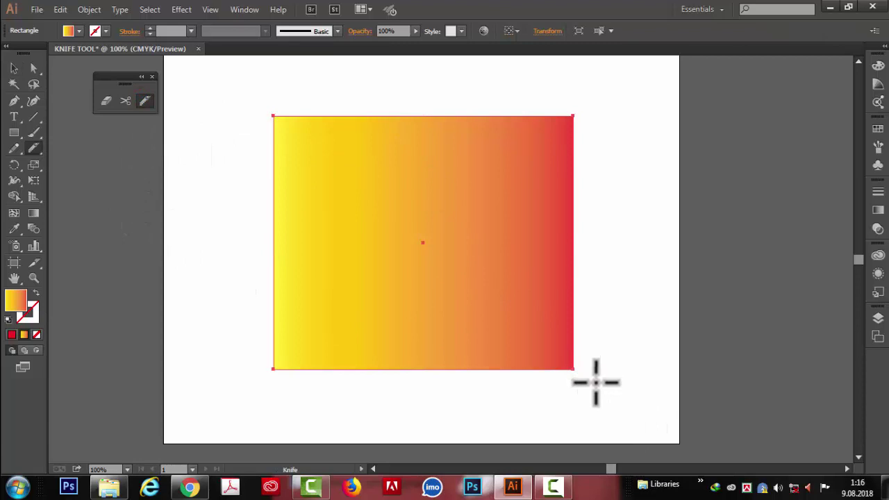
pyautogui.moveTo(595, 381); pyautogui.dragTo(246, 129)
pyautogui.hotkey('ctrl', 'z')
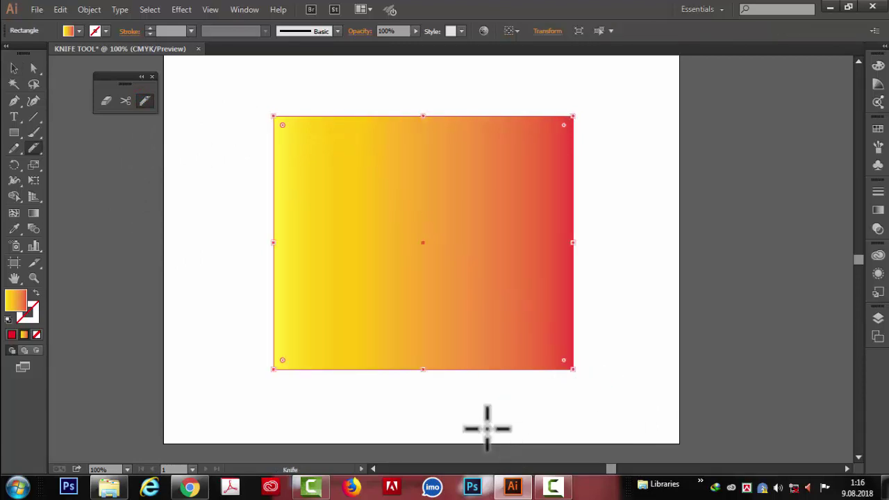
pyautogui.moveTo(393, 401); pyautogui.dragTo(188, 250)
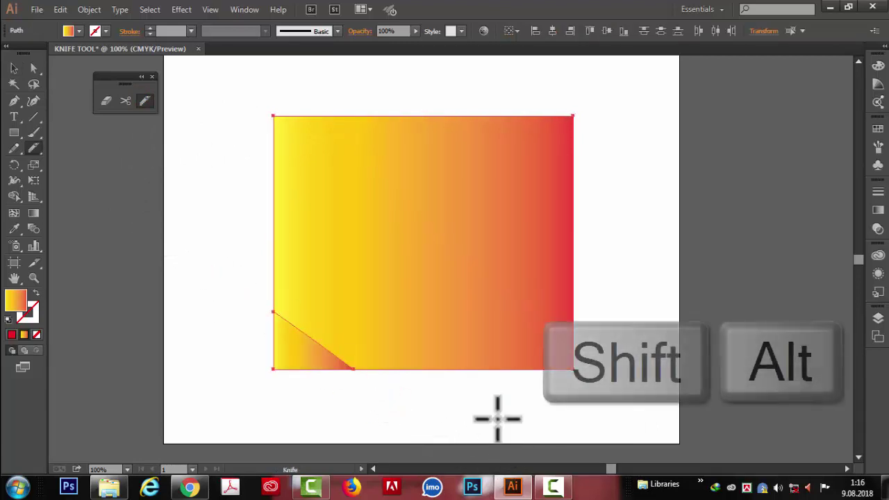
pyautogui.hotkey('ctrl', 'z')
pyautogui.moveTo(481, 389); pyautogui.dragTo(233, 191)
pyautogui.moveTo(427, 95); pyautogui.dragTo(597, 266)
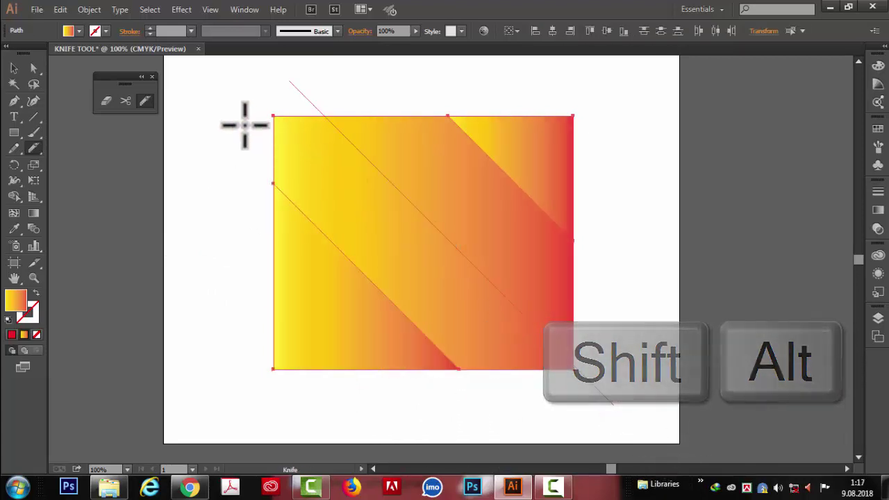
pyautogui.moveTo(482, 285); pyautogui.dragTo(244, 127)
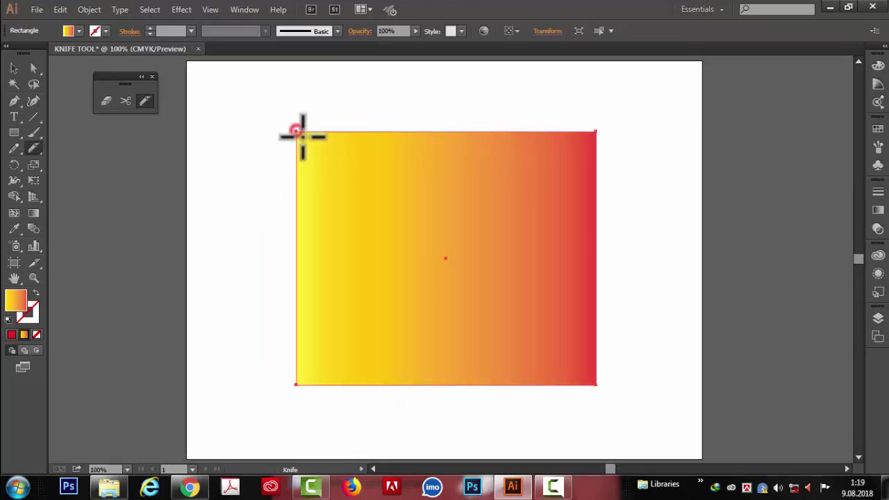
# Slice the rectangle diagonally from its top-left to bottom-right corner with the Knife
pyautogui.moveTo(297, 132); pyautogui.dragTo(452, 275)
pyautogui.moveTo(568, 378); pyautogui.dragTo(602, 390)
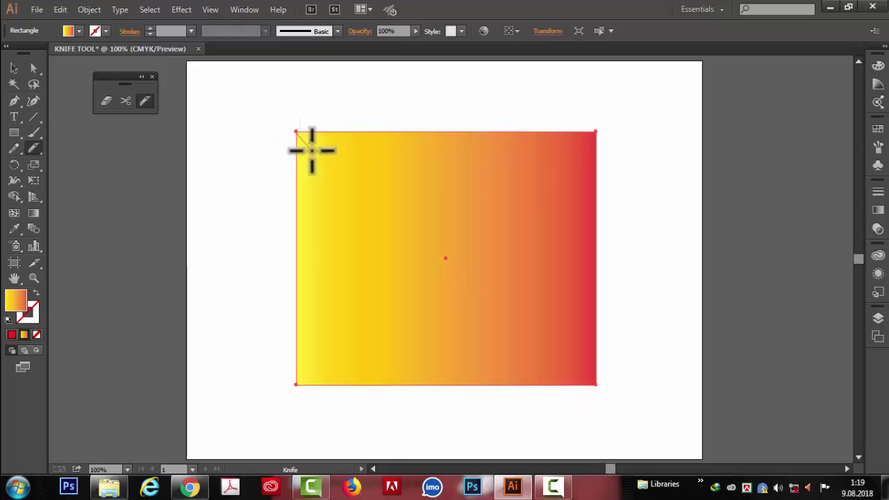
pyautogui.moveTo(312, 150); pyautogui.dragTo(321, 159)
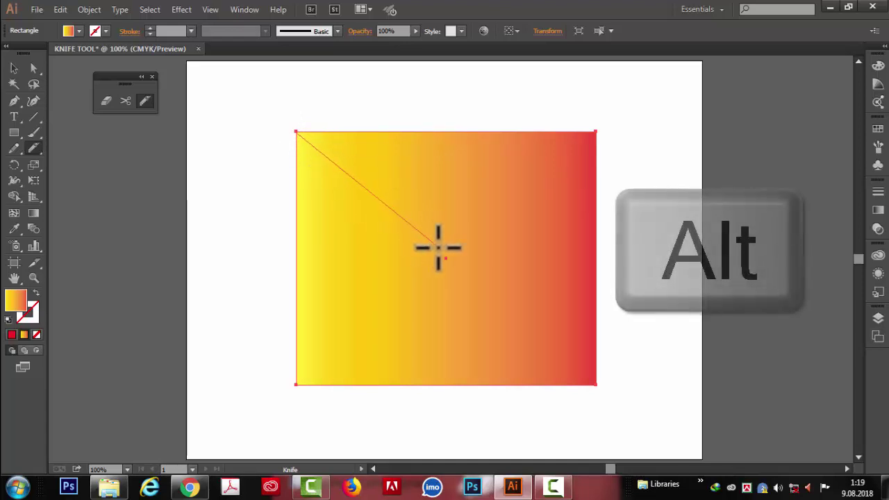
pyautogui.moveTo(376, 201); pyautogui.dragTo(506, 288)
pyautogui.moveTo(563, 323)
pyautogui.mouseDown()
pyautogui.moveTo(585, 387)
pyautogui.moveTo(620, 400)
pyautogui.mouseUp()
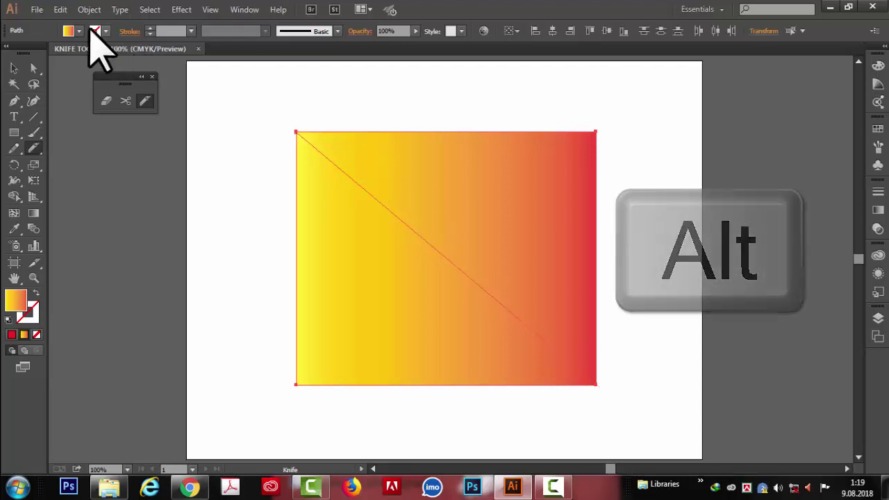
# Select the cut pieces, pull the upper-right triangle away, then undo the move
pyautogui.click(14, 67)
pyautogui.click(505, 99)
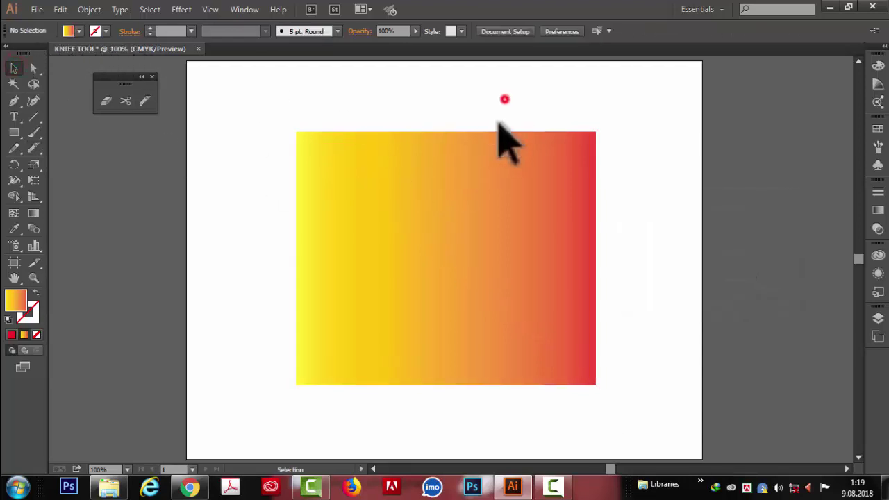
pyautogui.click(531, 175)
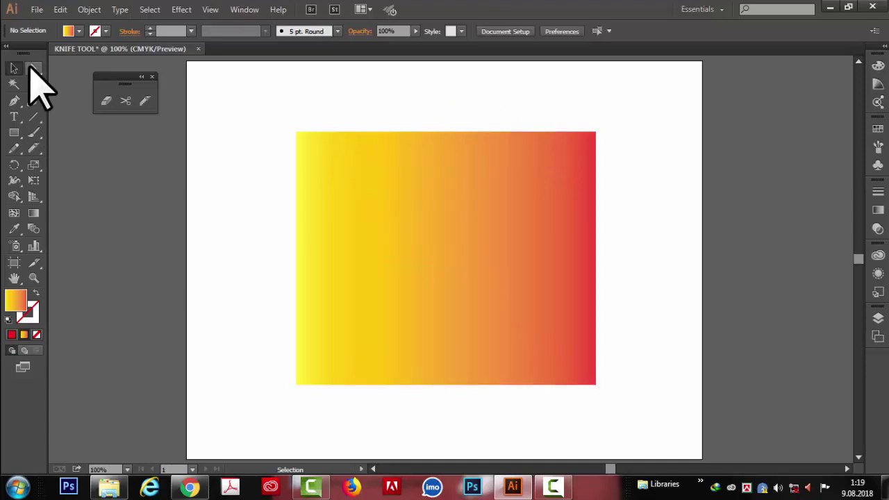
pyautogui.moveTo(448, 109); pyautogui.dragTo(520, 178)
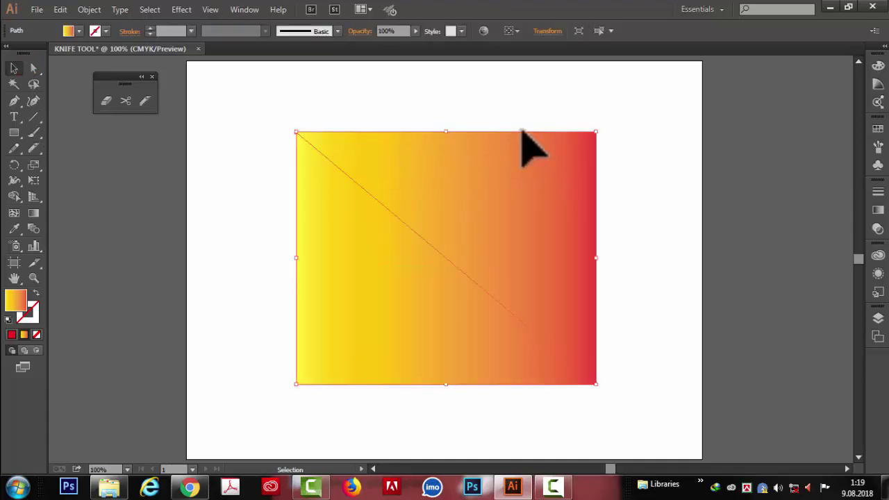
pyautogui.moveTo(526, 132); pyautogui.dragTo(561, 113)
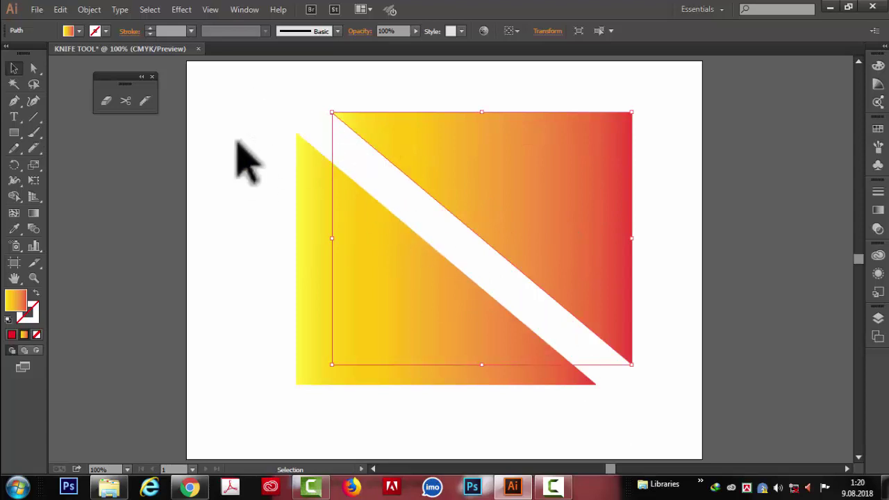
pyautogui.hotkey('ctrl', 'z')
# Delete the cut rectangle and draw a solid red circle near the page centre
pyautogui.press('Delete')
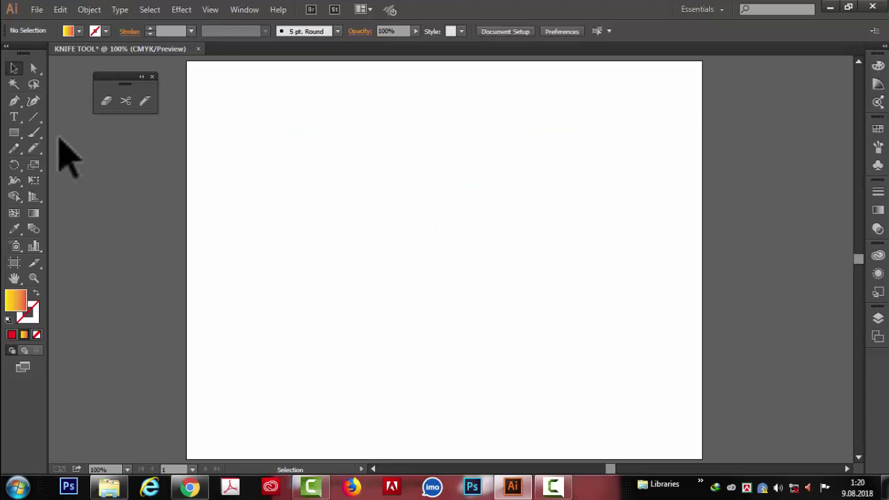
pyautogui.click(14, 132)
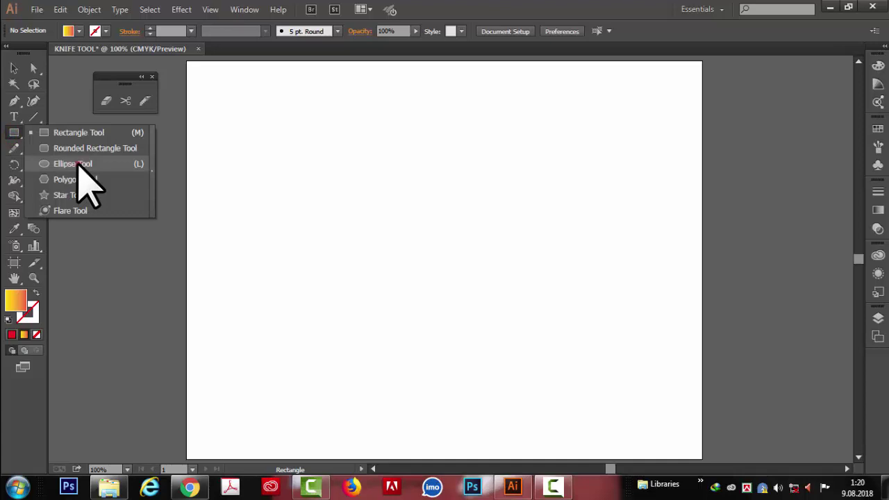
pyautogui.click(78, 165)
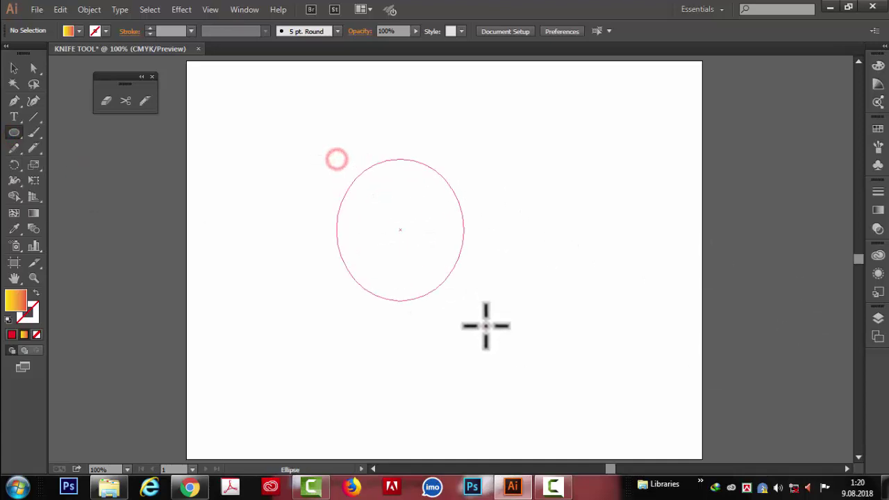
pyautogui.moveTo(338, 159); pyautogui.dragTo(570, 375)
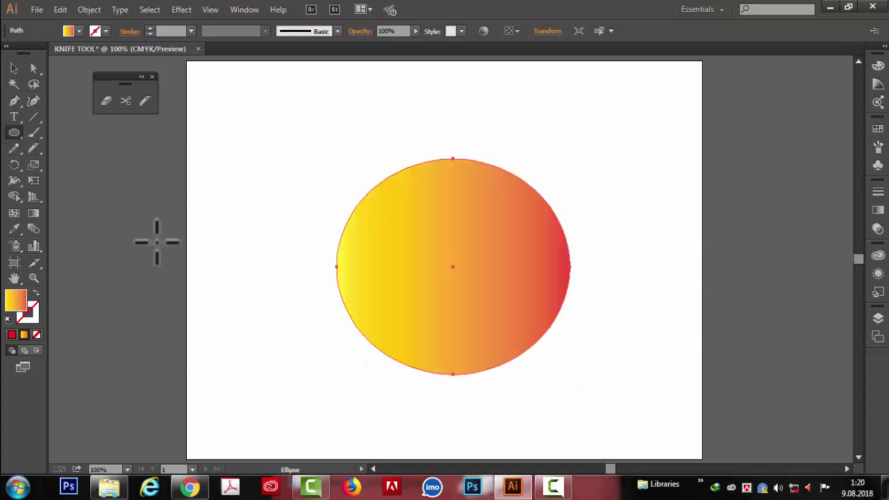
pyautogui.click(72, 31)
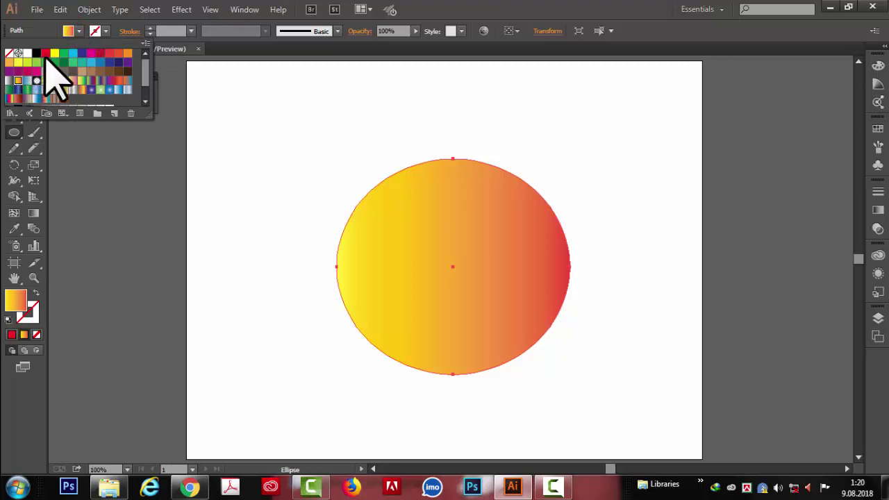
pyautogui.click(46, 55)
# Convert the circle's top and bottom anchors to corners and drag them into a heart
pyautogui.press('a')
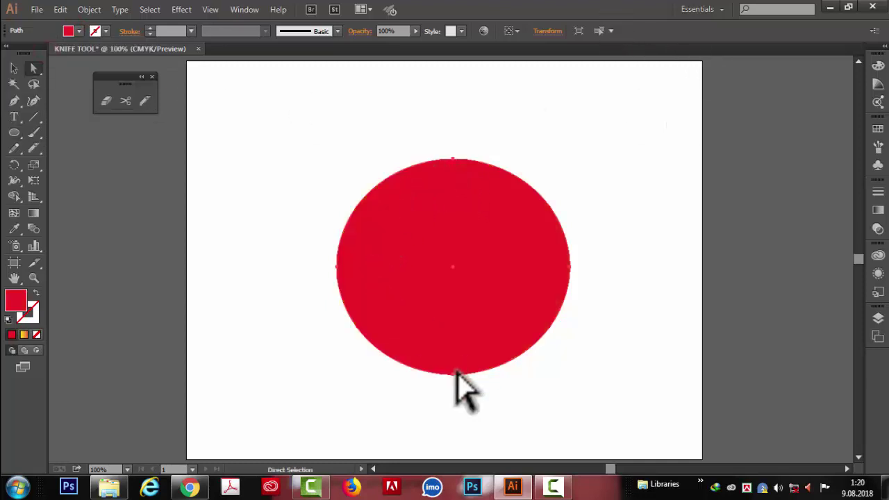
pyautogui.click(453, 374)
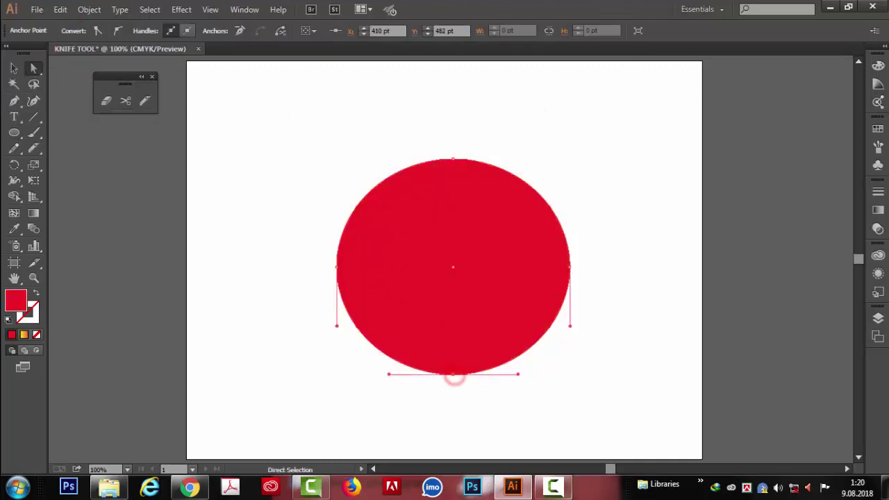
pyautogui.click(99, 30)
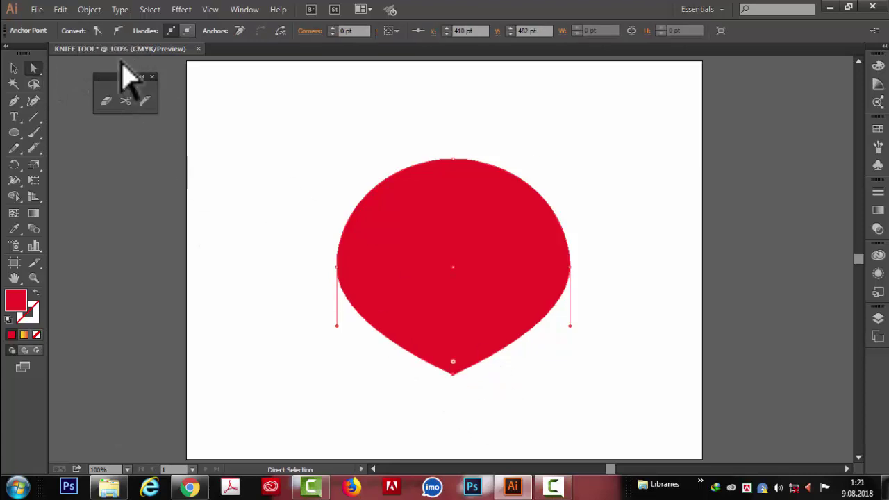
pyautogui.moveTo(453, 159); pyautogui.dragTo(457, 143)
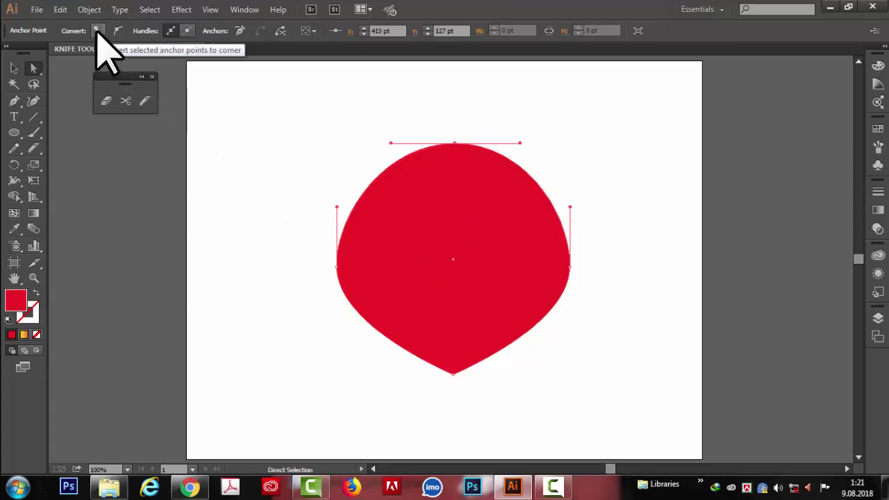
pyautogui.click(98, 31)
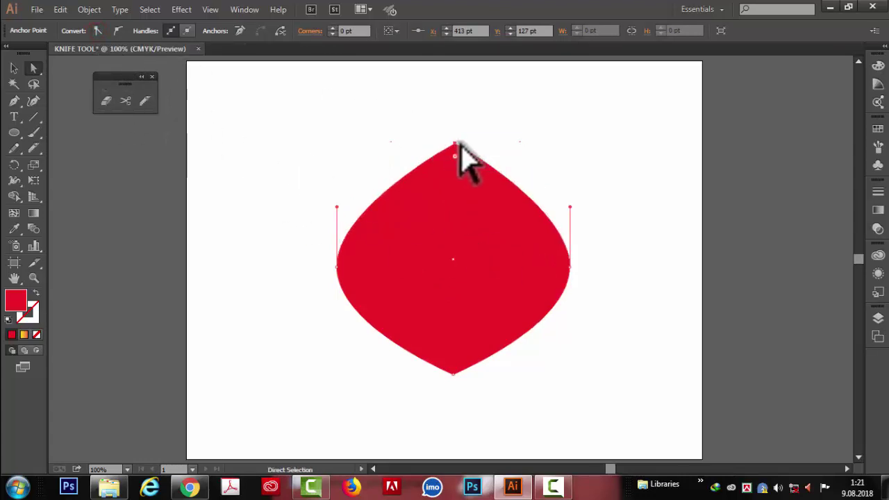
pyautogui.moveTo(457, 144); pyautogui.dragTo(455, 276)
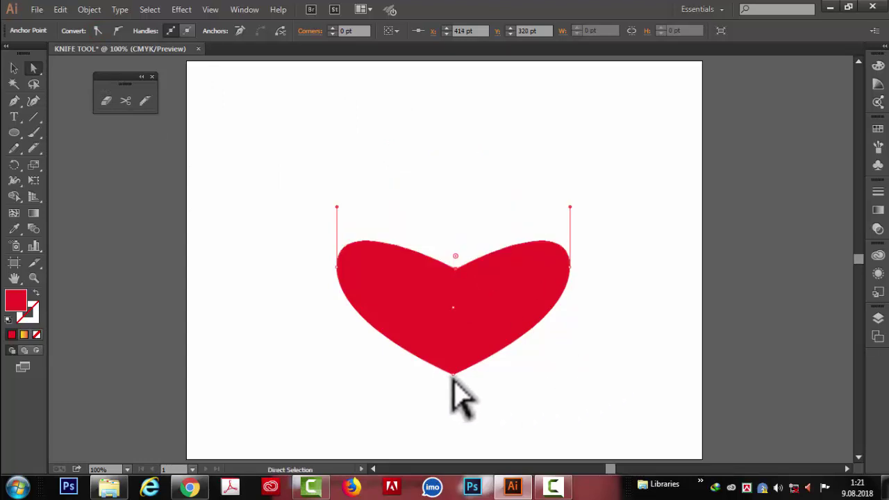
pyautogui.moveTo(451, 375); pyautogui.dragTo(454, 412)
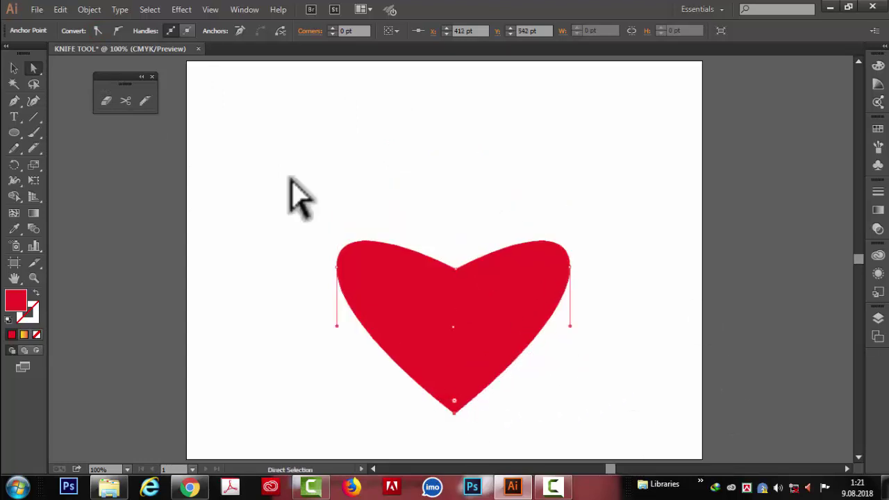
# Enlarge the heart and centre it on the page
pyautogui.click(13, 68)
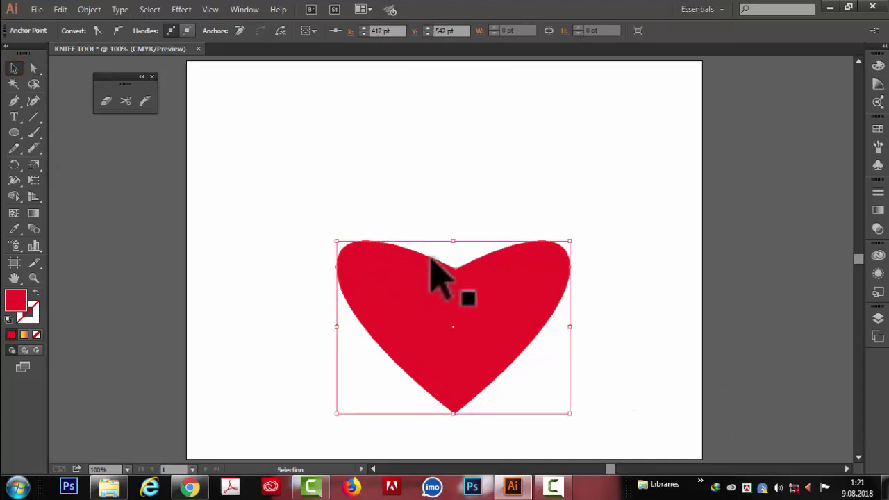
pyautogui.moveTo(432, 261); pyautogui.dragTo(420, 135)
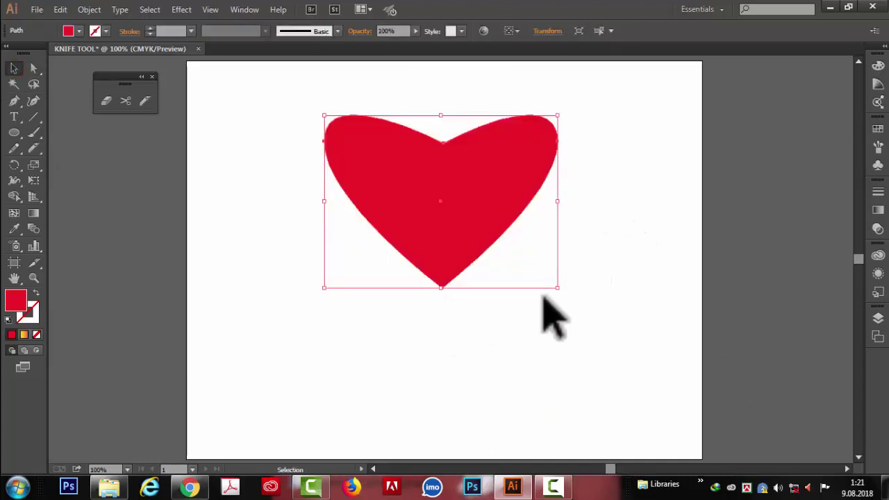
pyautogui.moveTo(559, 289); pyautogui.dragTo(611, 373)
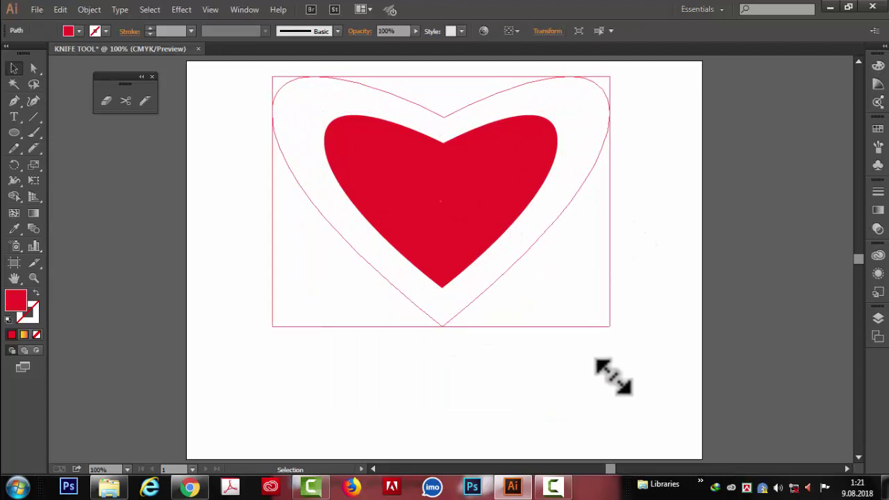
pyautogui.moveTo(467, 105); pyautogui.dragTo(483, 176)
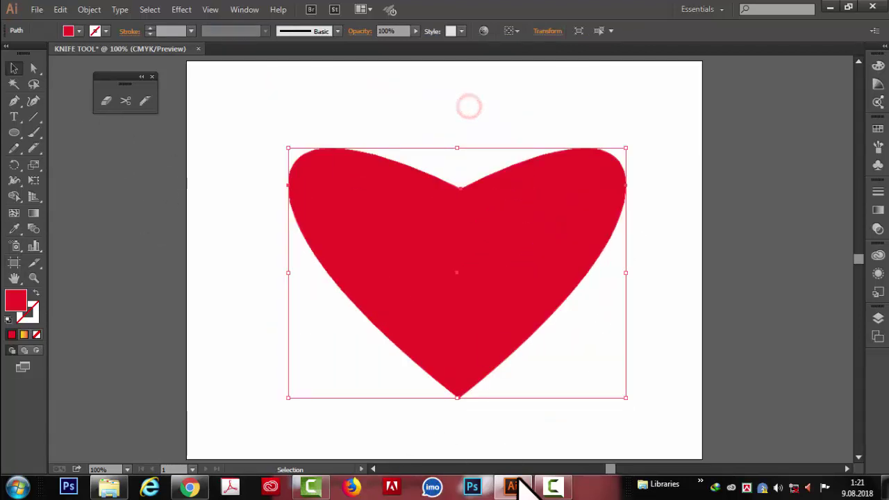
pyautogui.click(144, 100)
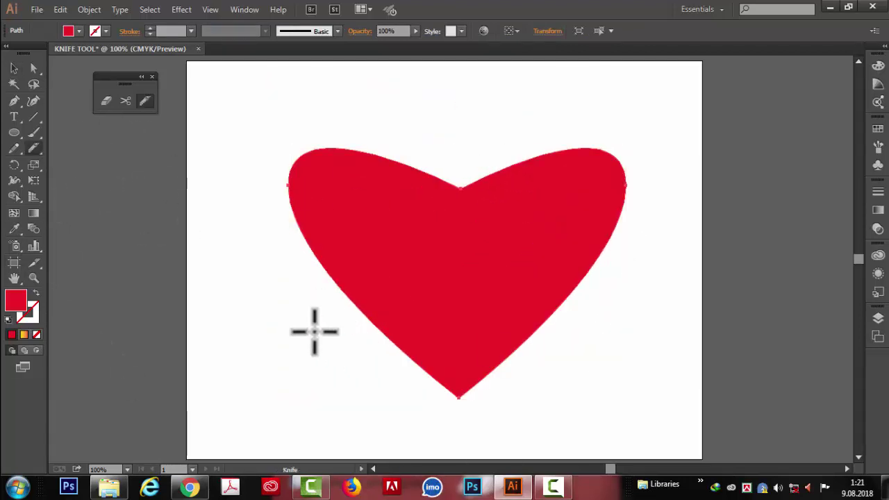
# Cut across the heart with a wavy Knife line and select each resulting piece
pyautogui.moveTo(264, 282); pyautogui.dragTo(412, 240)
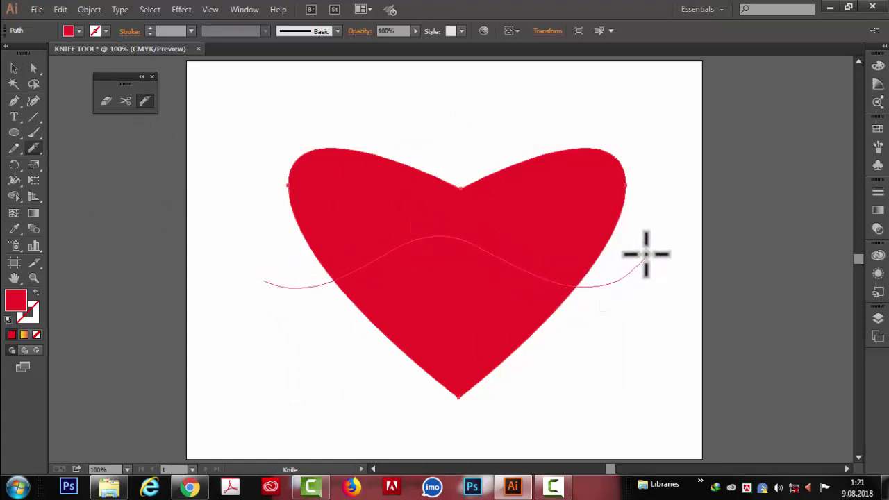
pyautogui.moveTo(646, 254); pyautogui.dragTo(656, 264)
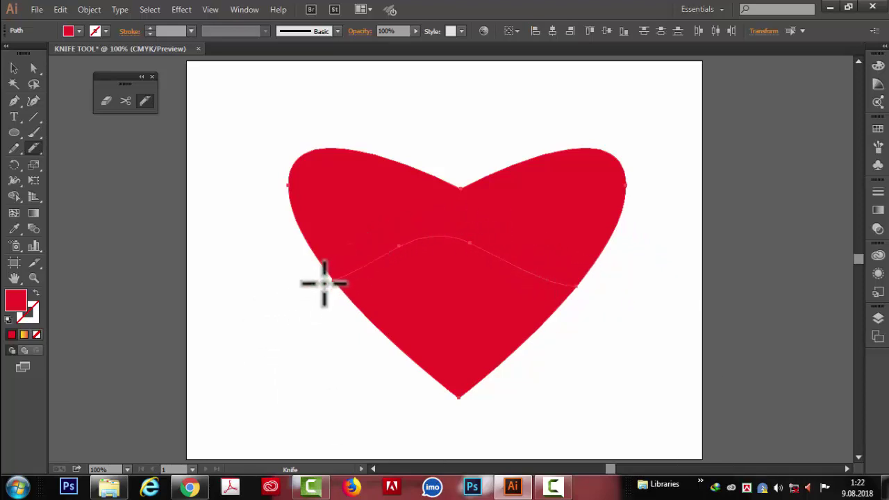
pyautogui.click(14, 67)
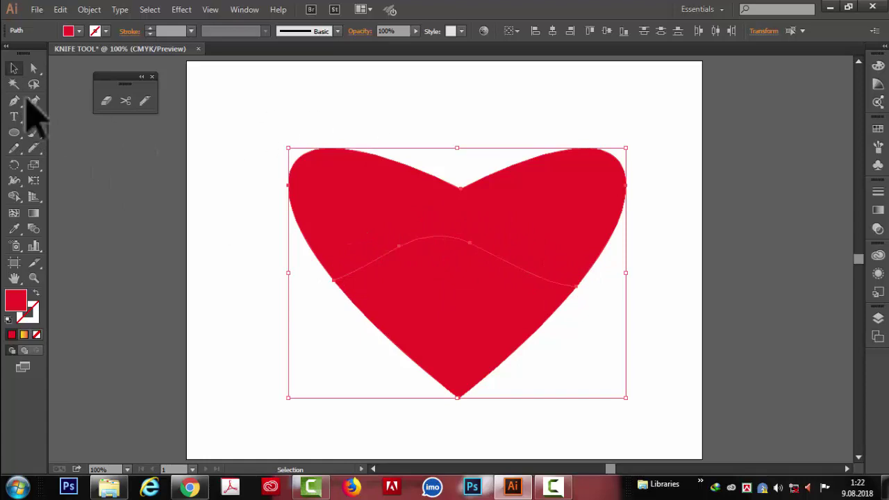
pyautogui.click(273, 95)
pyautogui.moveTo(306, 100); pyautogui.dragTo(377, 178)
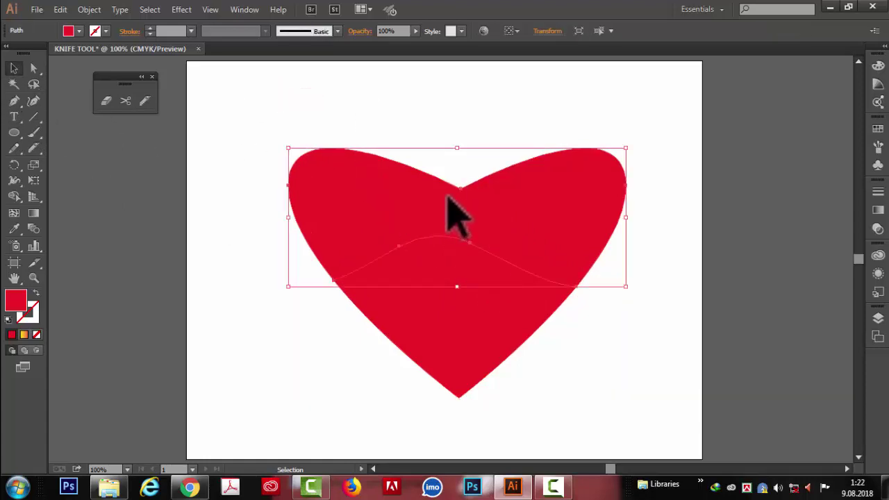
pyautogui.moveTo(324, 323); pyautogui.dragTo(506, 403)
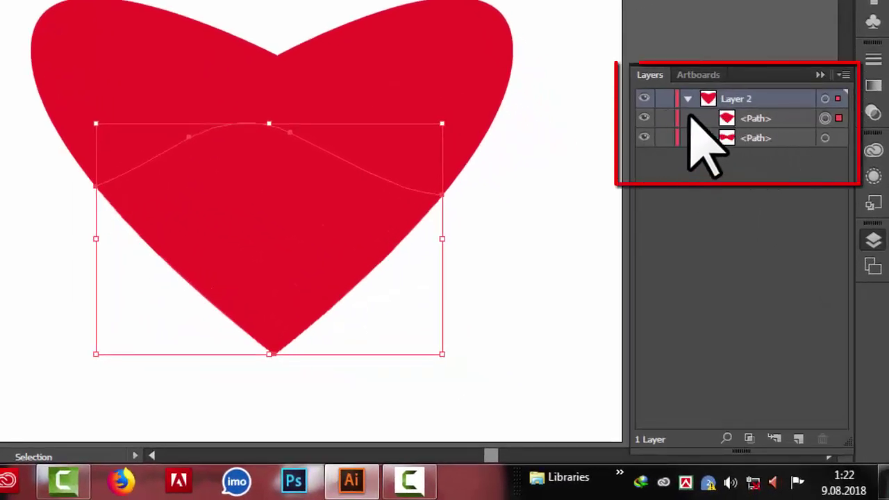
# Check both pieces by toggling their visibility in Layers, then reselect the upper piece
pyautogui.click(644, 118)
pyautogui.click(644, 138)
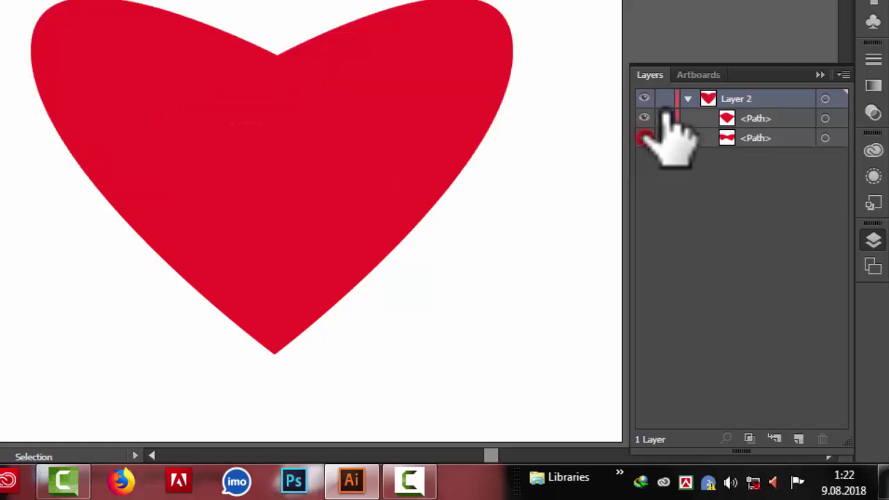
pyautogui.click(687, 98)
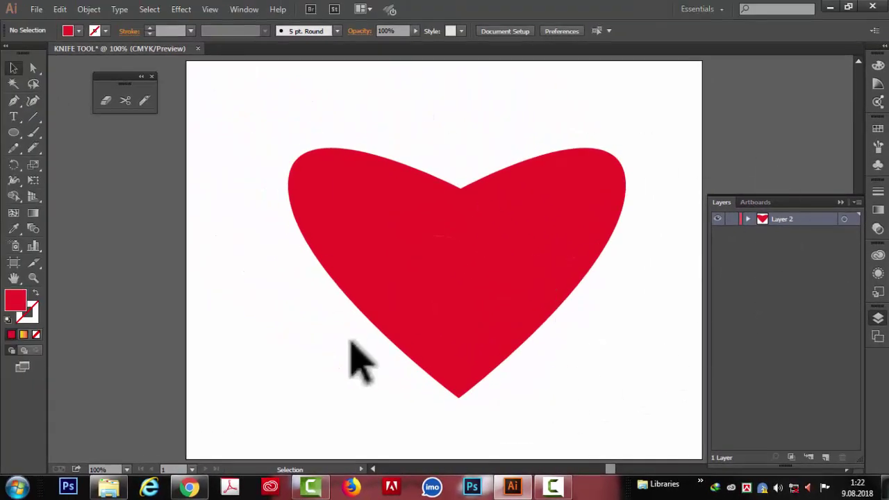
pyautogui.click(840, 202)
pyautogui.moveTo(322, 93); pyautogui.dragTo(436, 200)
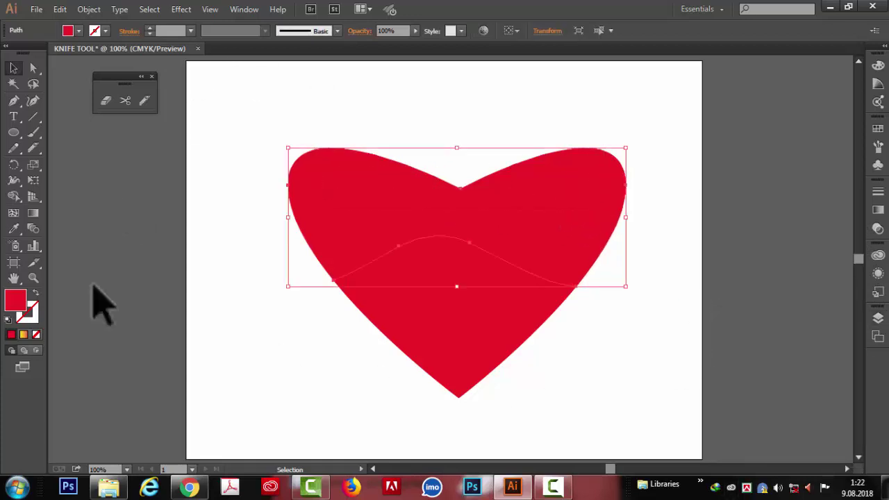
# Fill the heart's upper piece with the brown gradient swatch
pyautogui.click(78, 30)
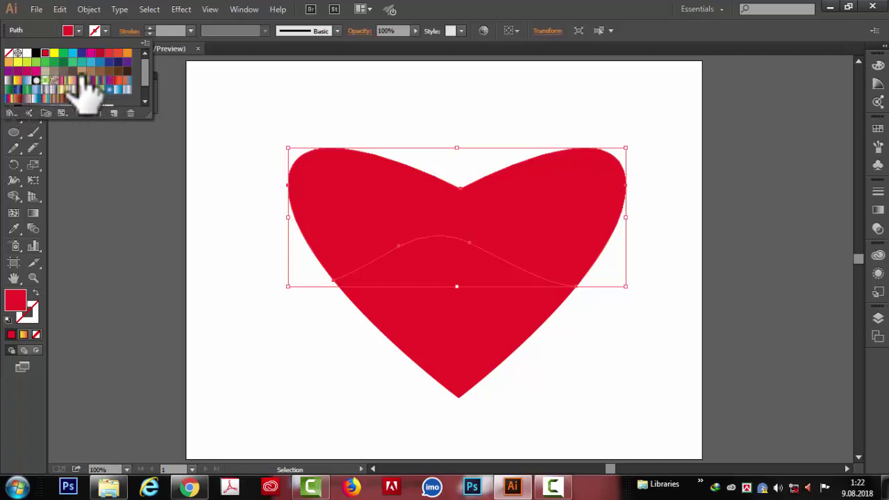
pyautogui.click(17, 98)
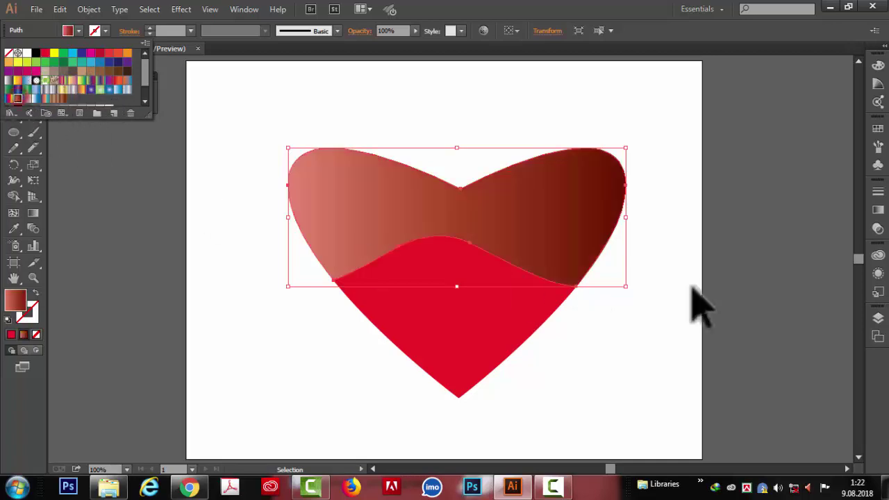
pyautogui.click(873, 212)
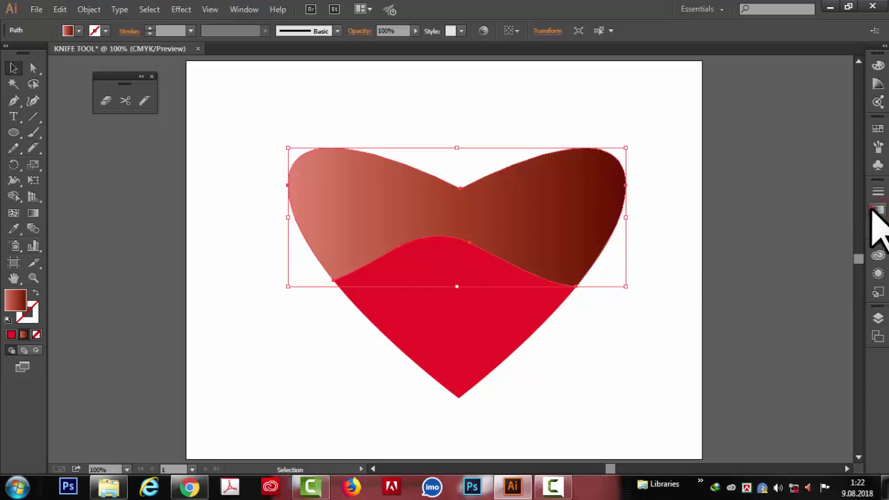
pyautogui.click(873, 212)
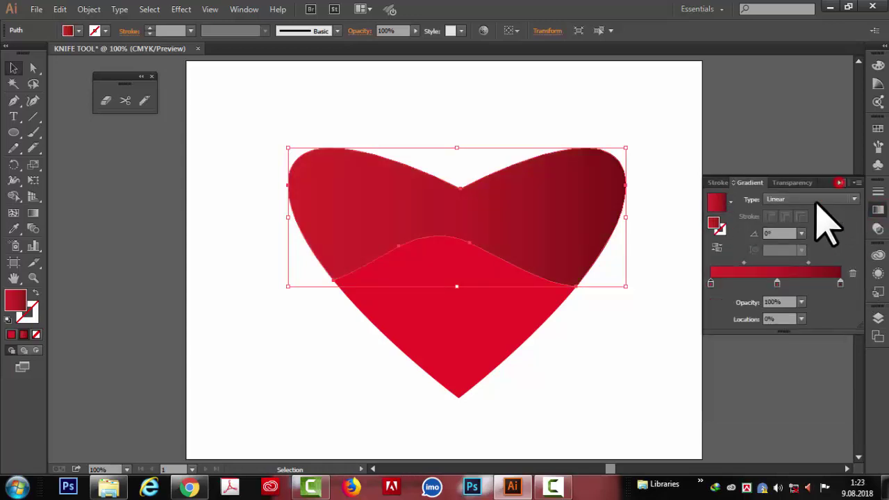
# Give the lower piece a linear gradient with a darker red left stop
pyautogui.moveTo(323, 301); pyautogui.dragTo(600, 413)
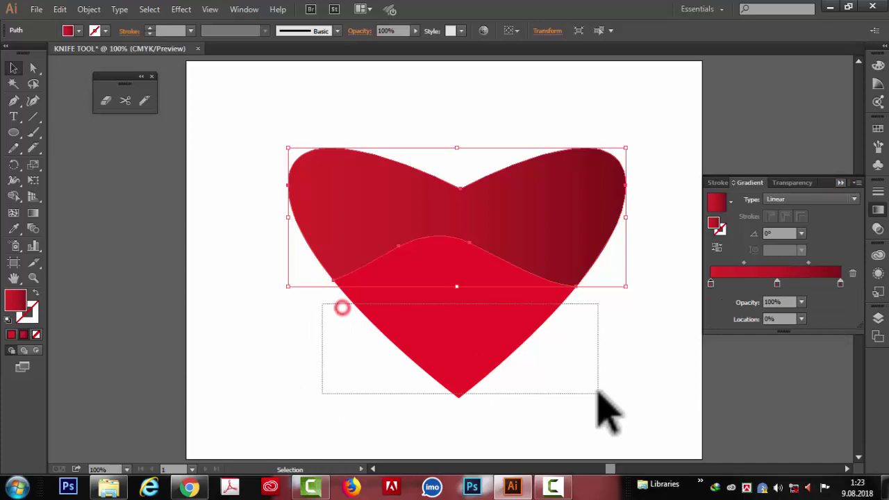
pyautogui.click(730, 201)
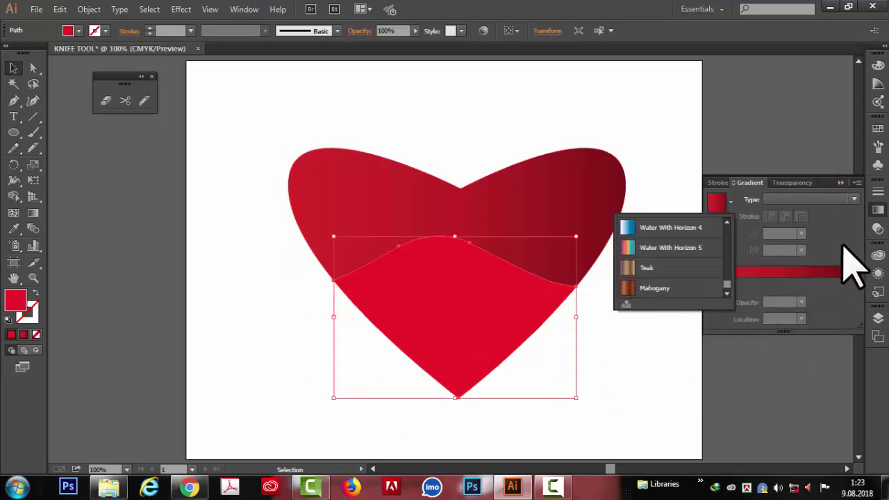
pyautogui.click(842, 241)
pyautogui.doubleClick(710, 283)
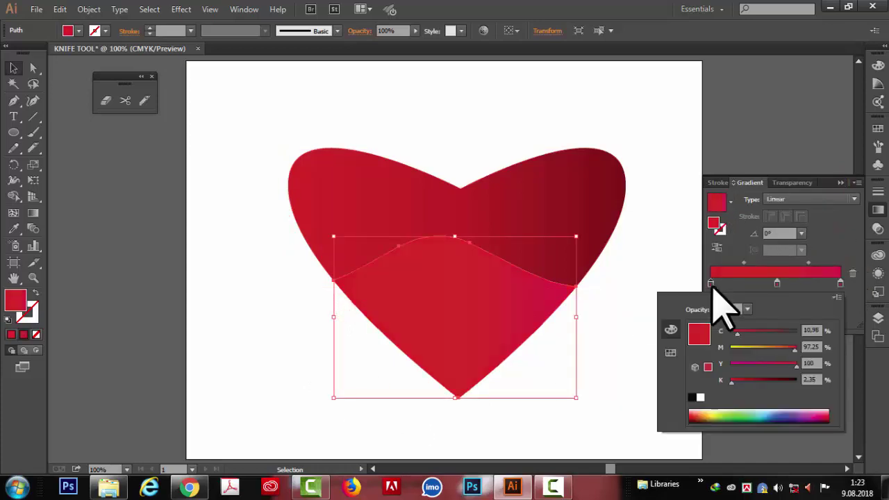
pyautogui.click(692, 417)
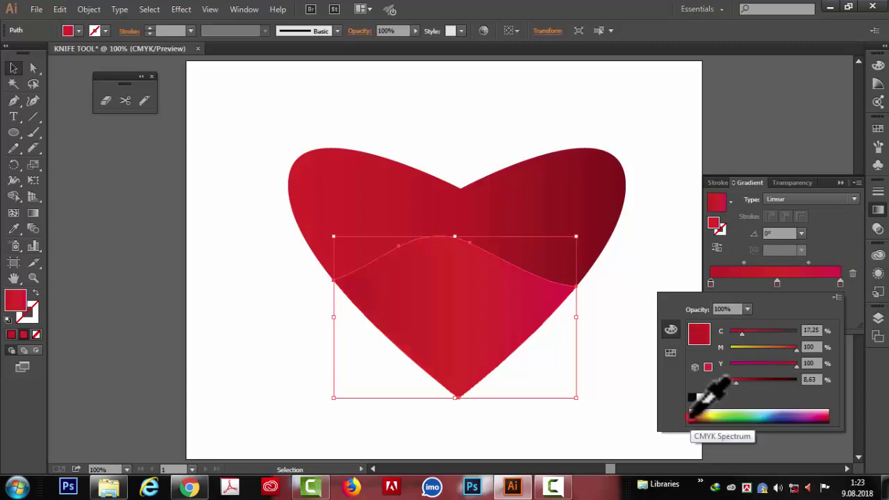
pyautogui.click(847, 306)
# Reselect the heart's upper and lower pieces, then the whole heart
pyautogui.click(837, 358)
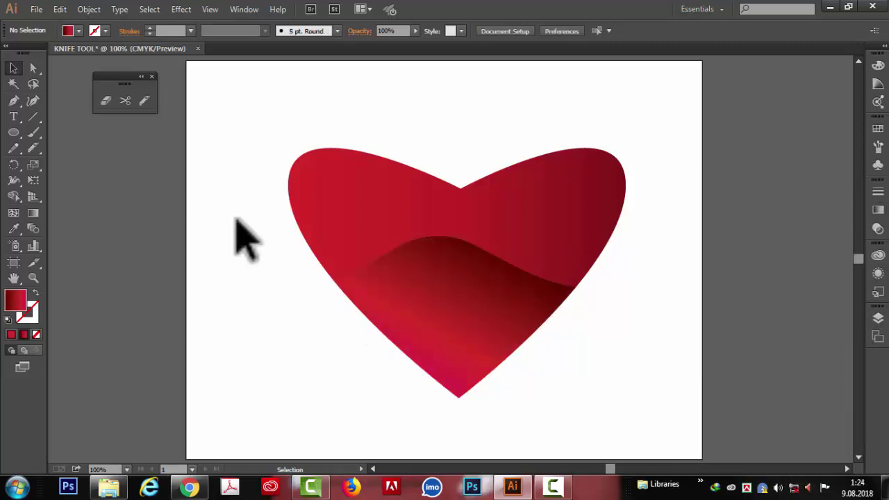
pyautogui.moveTo(274, 145); pyautogui.dragTo(395, 228)
pyautogui.moveTo(334, 317); pyautogui.dragTo(573, 430)
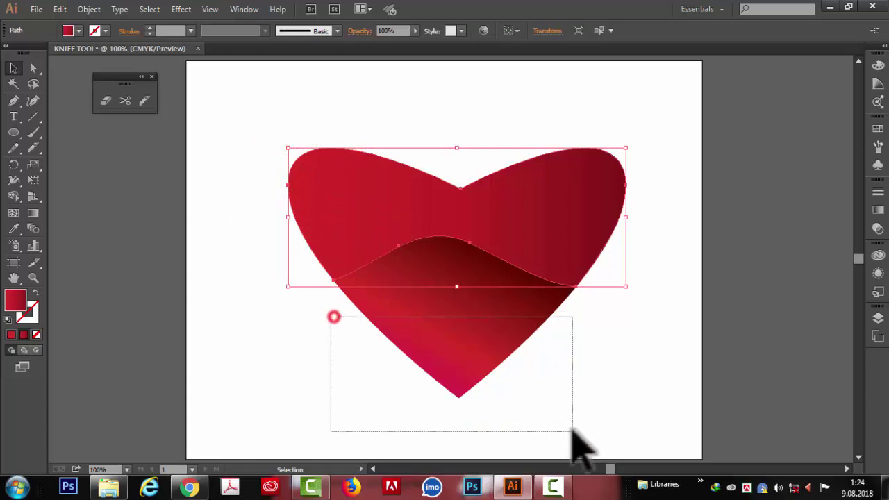
pyautogui.moveTo(244, 121); pyautogui.dragTo(660, 400)
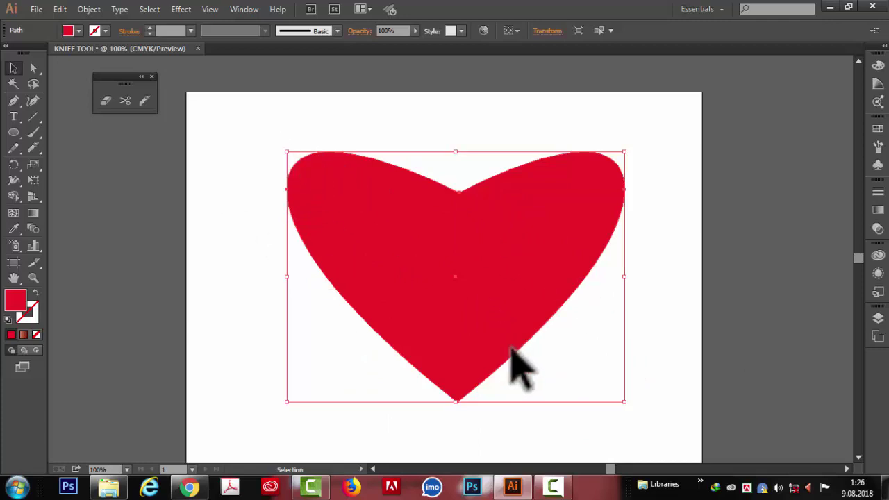
# Knife-cut the heart down from its top notch and nudge the right half rightward
pyautogui.click(144, 101)
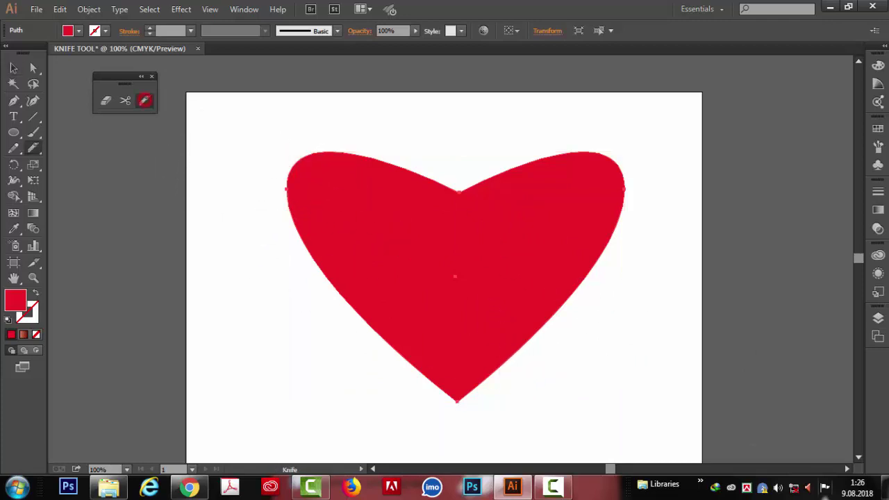
pyautogui.moveTo(470, 172); pyautogui.dragTo(465, 264)
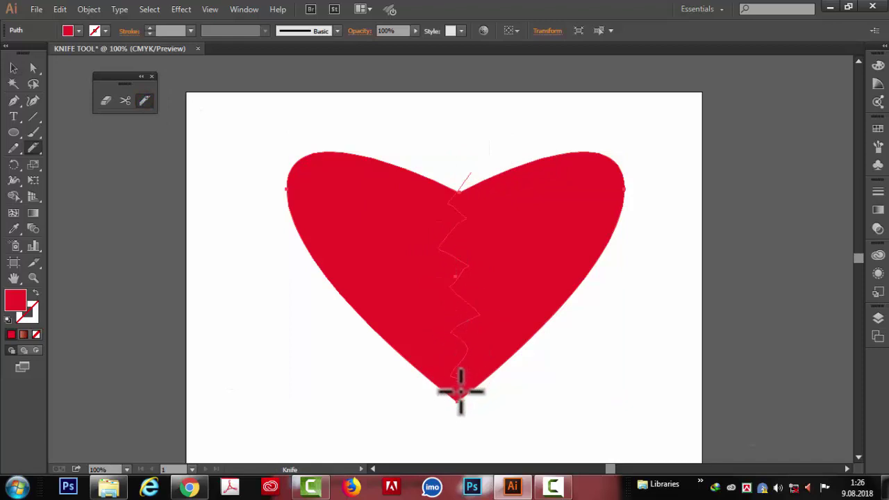
pyautogui.click(13, 68)
pyautogui.click(512, 129)
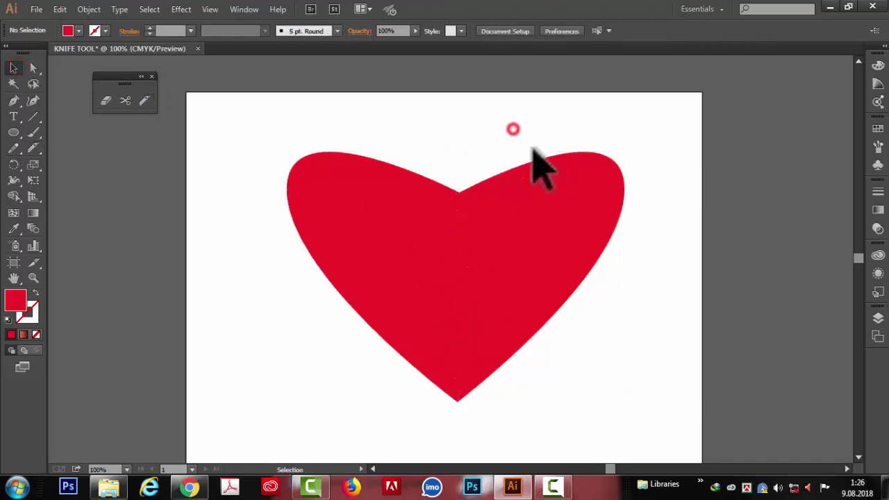
pyautogui.moveTo(532, 144); pyautogui.dragTo(599, 292)
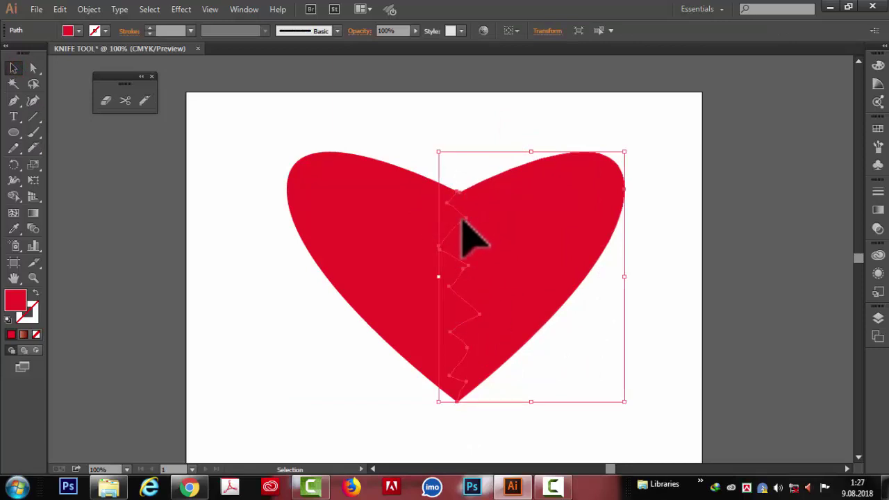
pyautogui.press('Right')
pyautogui.press('Right')
pyautogui.press('Right')
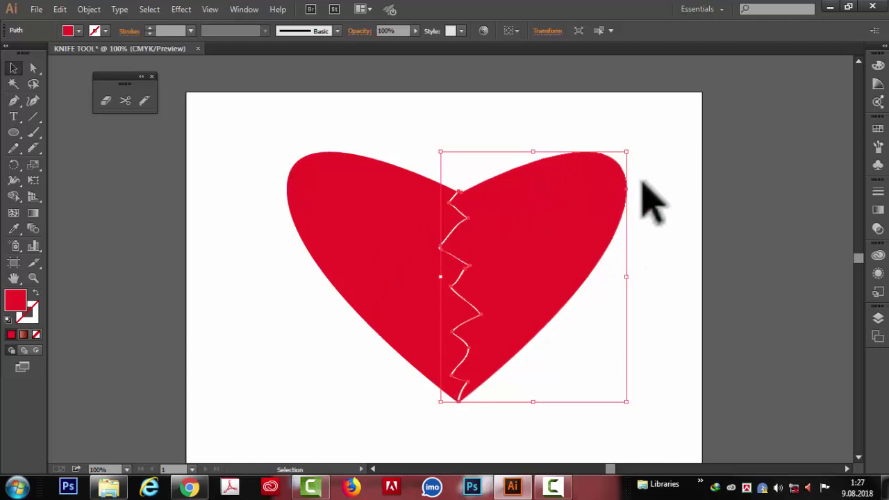
# Give the right half a red gradient and drag its middle stop toward the right end
pyautogui.click(78, 31)
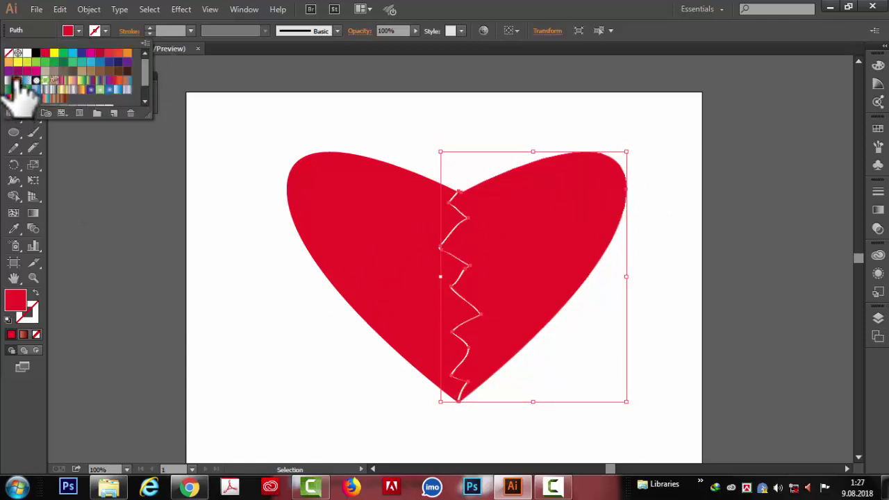
pyautogui.click(17, 84)
pyautogui.click(878, 211)
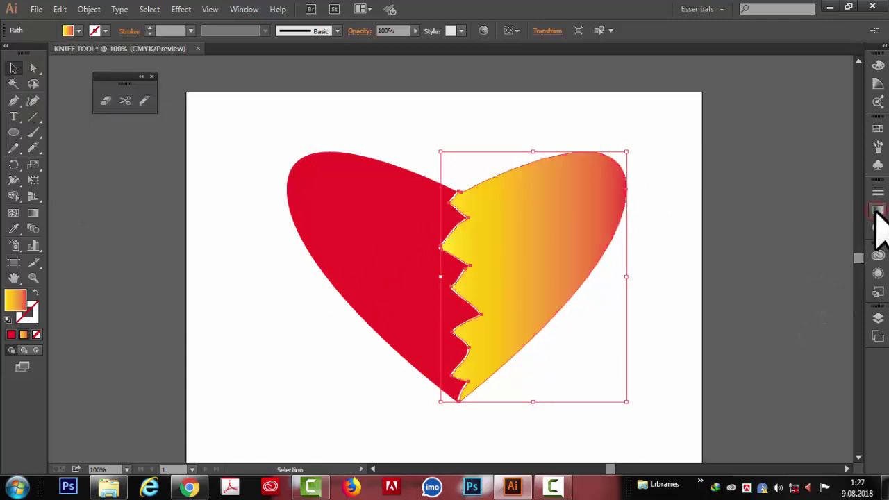
pyautogui.click(784, 243)
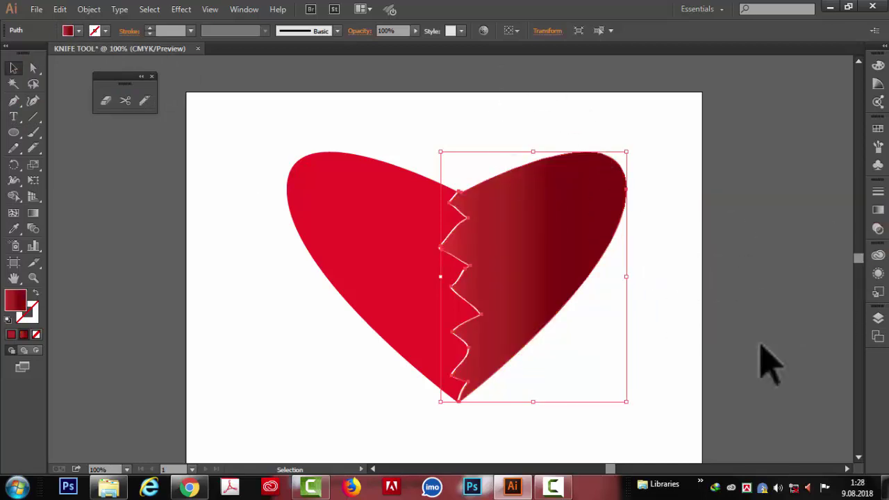
pyautogui.click(877, 212)
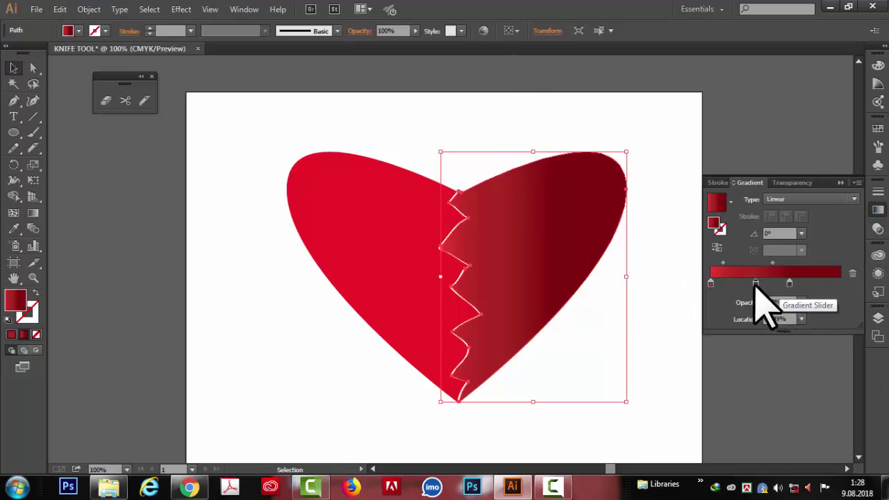
pyautogui.moveTo(757, 285)
pyautogui.mouseDown()
pyautogui.moveTo(836, 285)
pyautogui.moveTo(726, 285)
pyautogui.moveTo(764, 284)
pyautogui.moveTo(764, 327)
pyautogui.mouseUp()
pyautogui.click(712, 285)
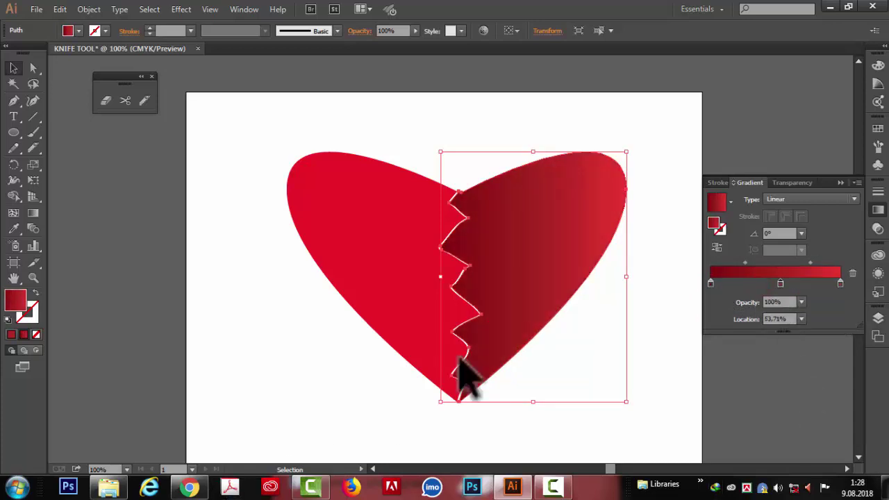
pyautogui.click(14, 134)
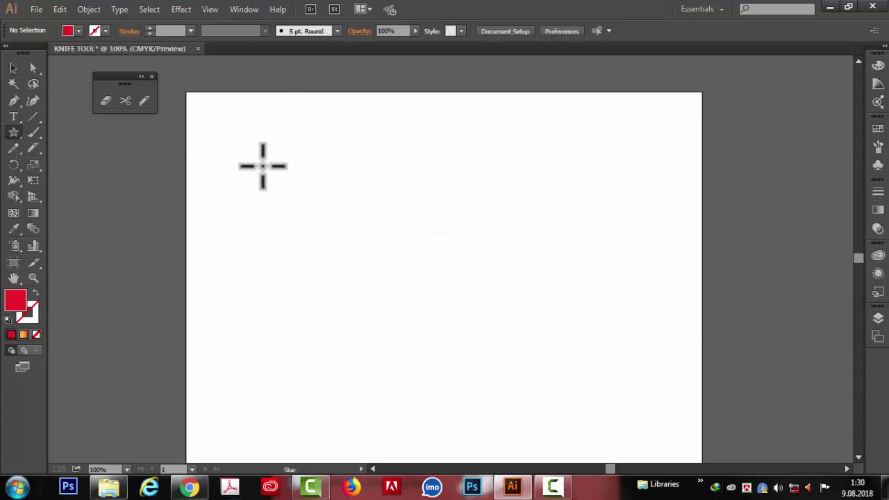
# Draw a large star at the page centre and slice straight Alt-Knife cuts along its inner edges
pyautogui.moveTo(357, 235)
pyautogui.mouseDown()
pyautogui.moveTo(429, 340)
pyautogui.moveTo(535, 382)
pyautogui.mouseUp()
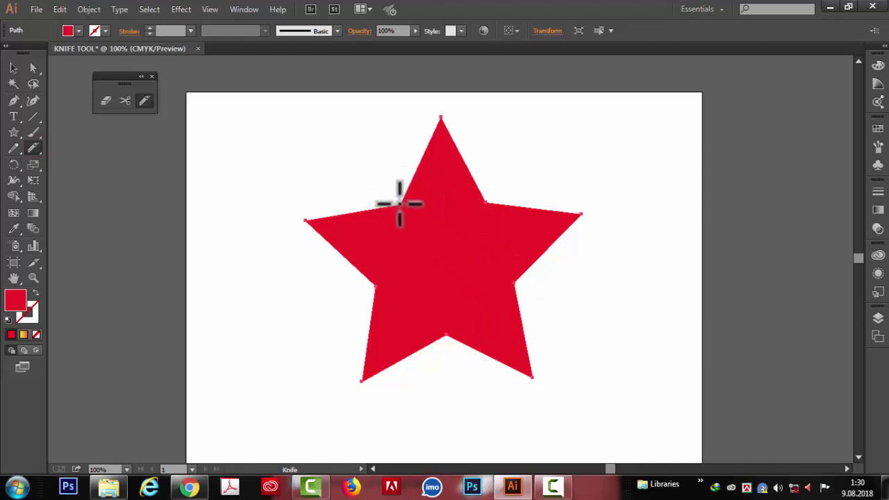
pyautogui.moveTo(482, 201); pyautogui.dragTo(487, 205)
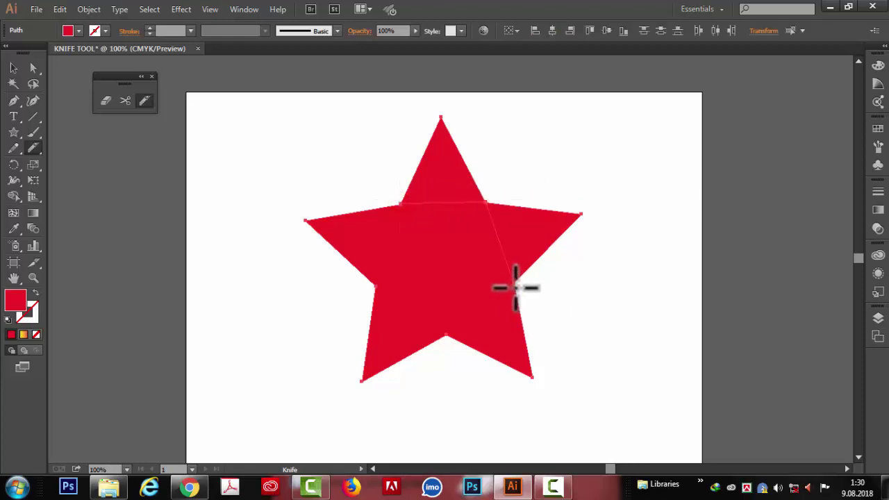
pyautogui.press('alt')
pyautogui.moveTo(507, 287); pyautogui.dragTo(475, 316)
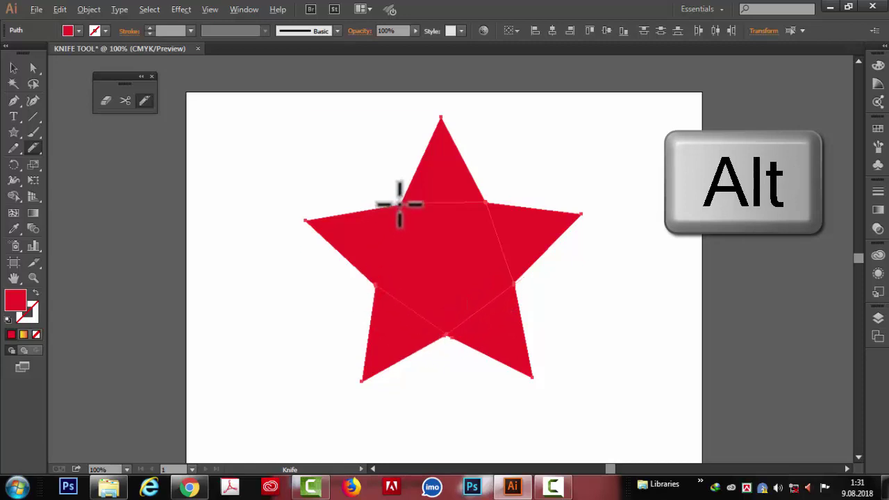
pyautogui.moveTo(393, 236); pyautogui.dragTo(371, 295)
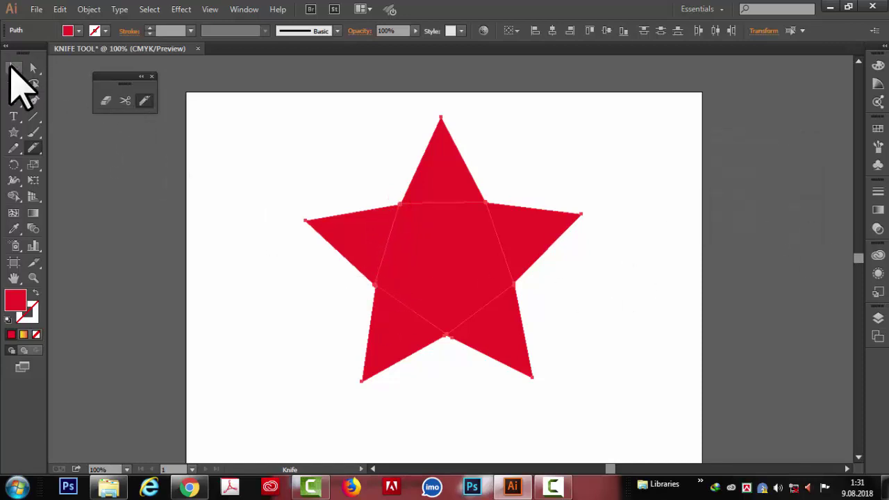
pyautogui.click(14, 67)
pyautogui.click(651, 175)
pyautogui.click(532, 203)
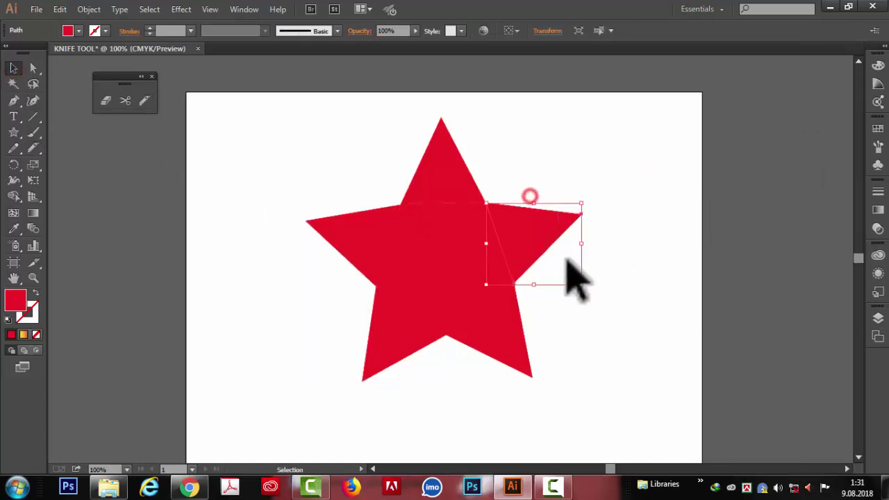
pyautogui.click(377, 109)
pyautogui.click(361, 334)
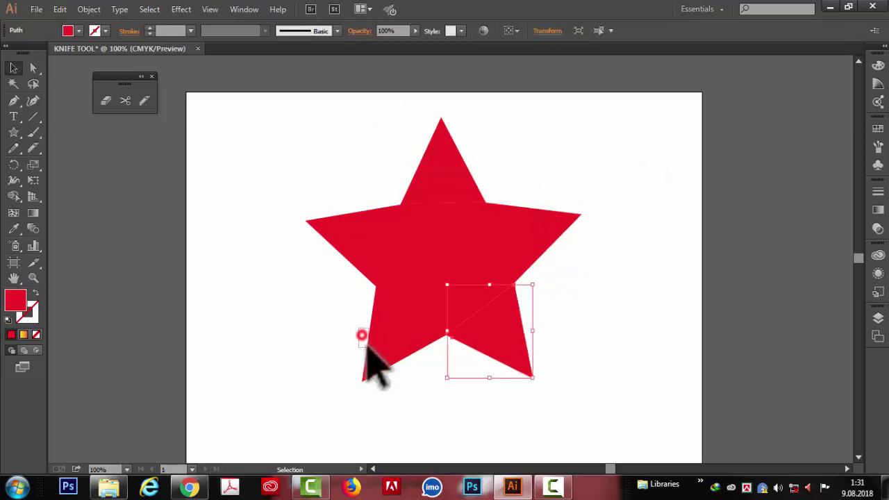
pyautogui.click(577, 313)
pyautogui.click(373, 300)
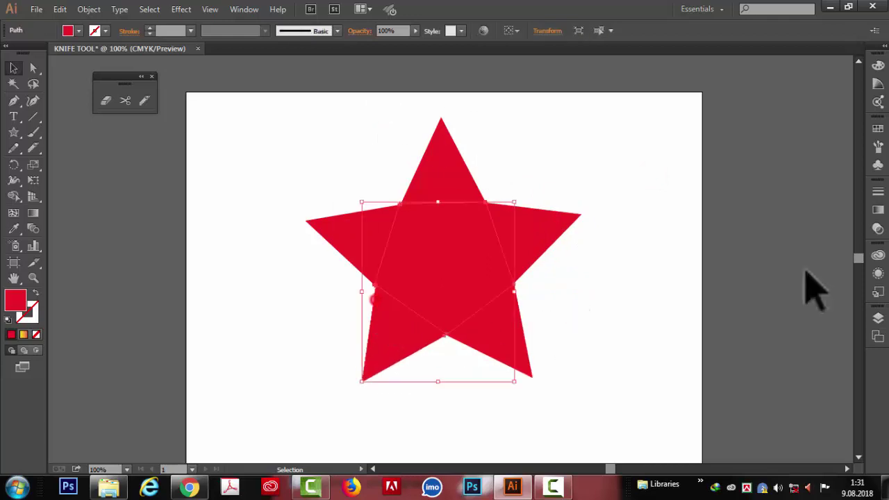
pyautogui.click(879, 318)
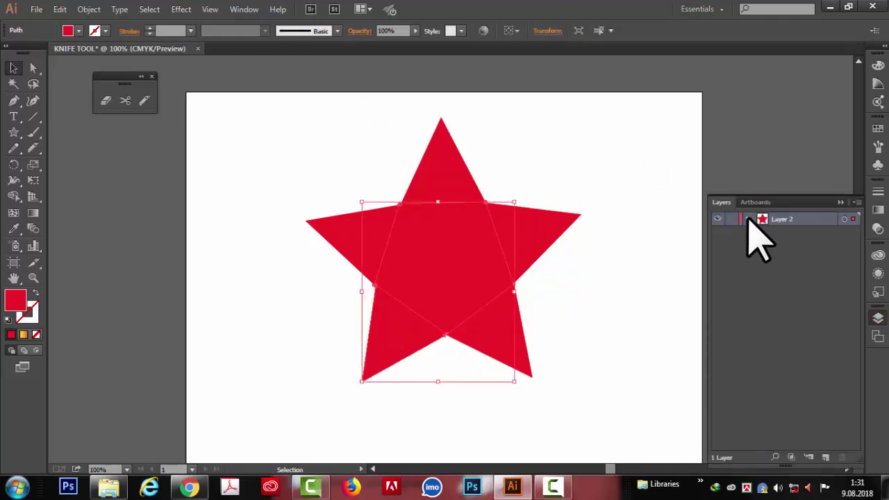
pyautogui.click(747, 219)
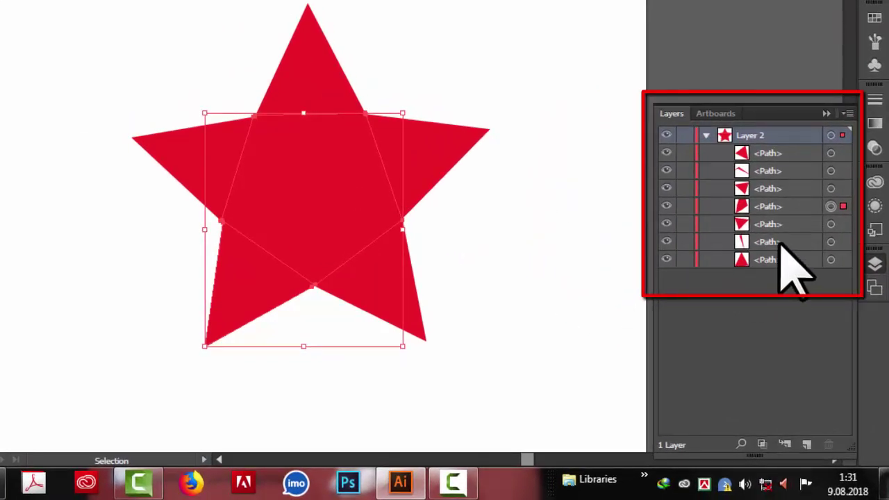
pyautogui.click(666, 259)
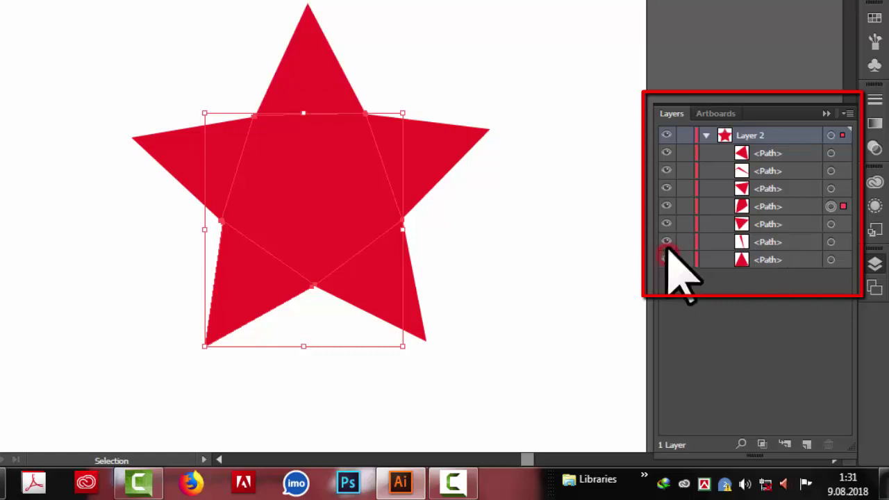
pyautogui.click(666, 224)
pyautogui.click(665, 188)
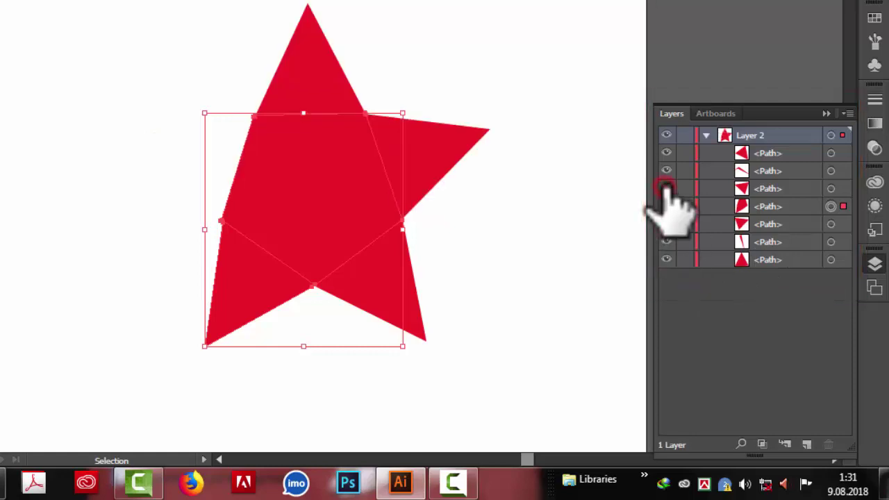
pyautogui.click(666, 153)
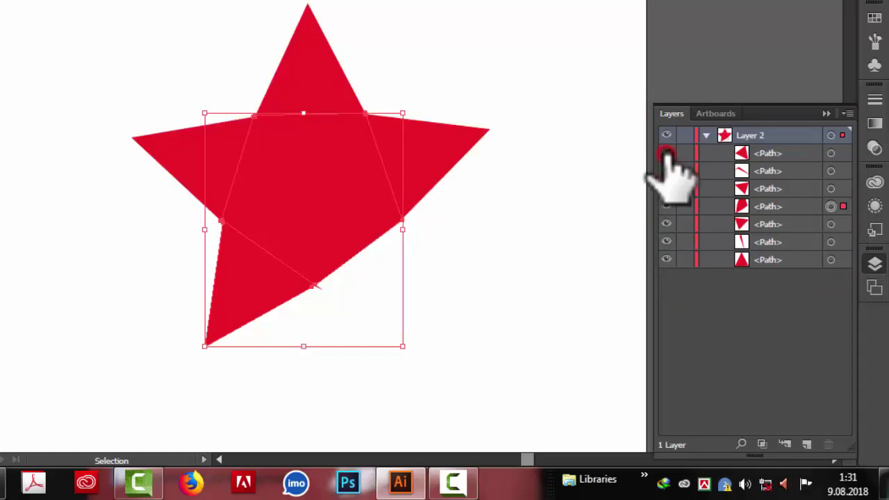
pyautogui.click(665, 189)
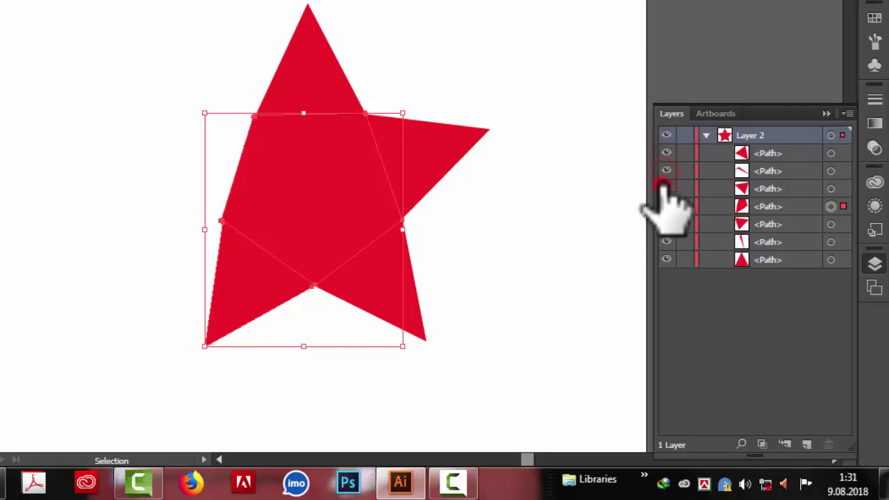
pyautogui.moveTo(666, 242); pyautogui.dragTo(667, 207)
pyautogui.moveTo(701, 250); pyautogui.dragTo(700, 270)
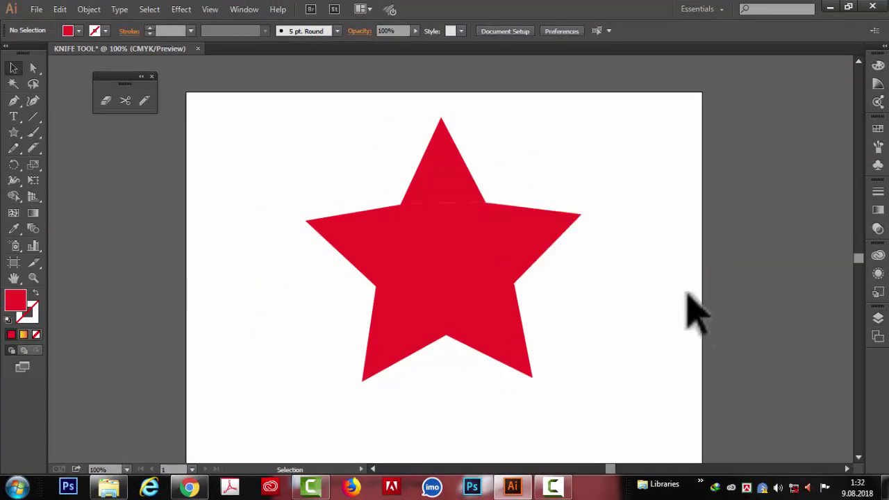
# Delete the old star and set the stroke to a green swatch at 8 pt
pyautogui.click(506, 305)
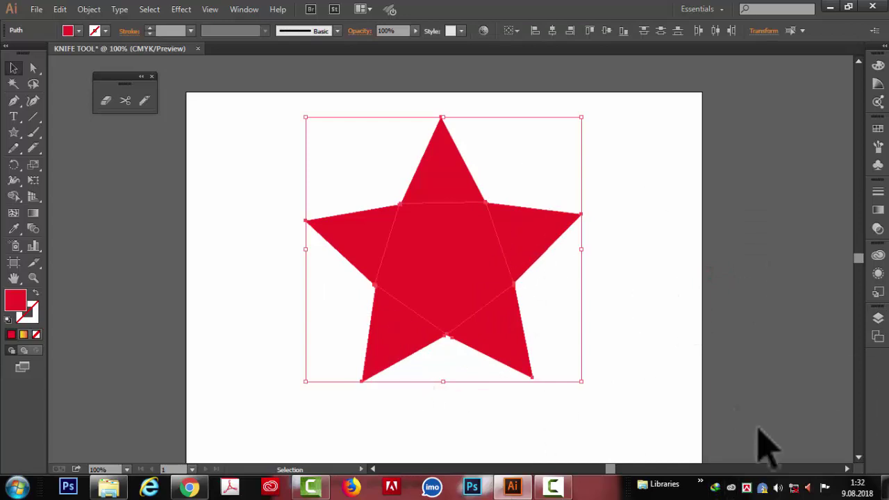
pyautogui.press('Delete')
pyautogui.click(106, 31)
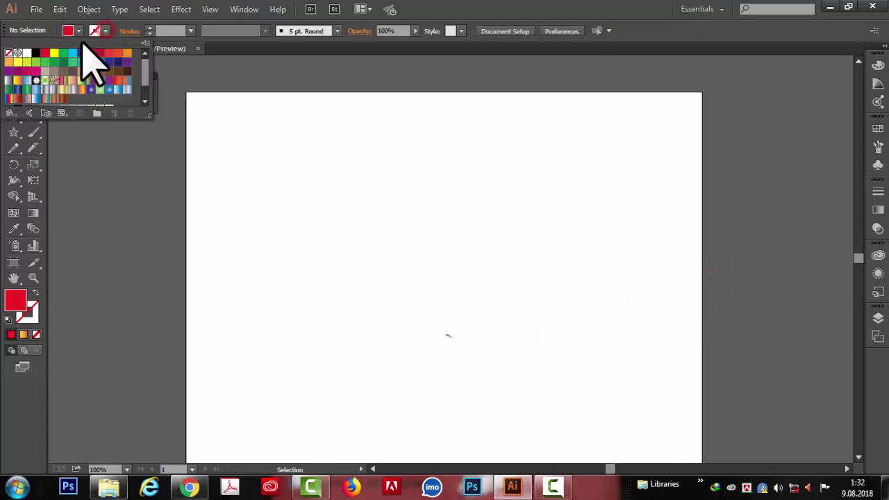
pyautogui.click(64, 54)
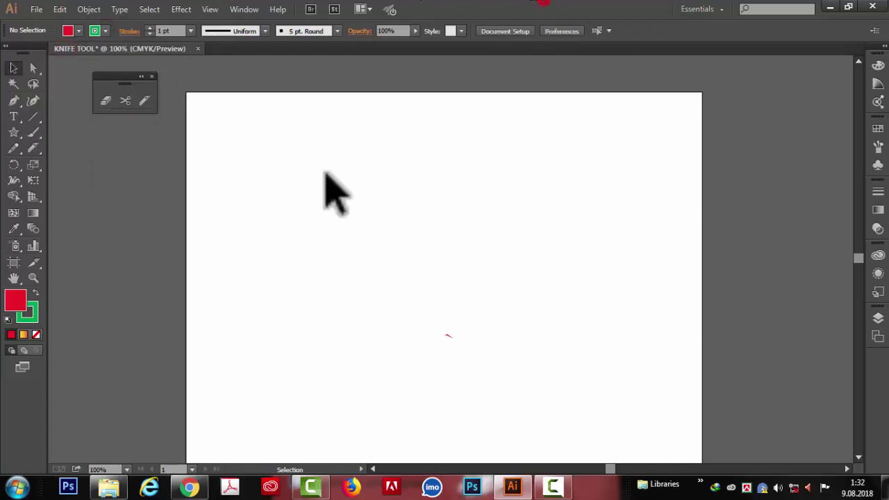
pyautogui.click(191, 30)
pyautogui.click(204, 193)
# Draw a new red star with the green 8 pt outline filling the artboard
pyautogui.click(13, 134)
pyautogui.moveTo(448, 267); pyautogui.dragTo(439, 271)
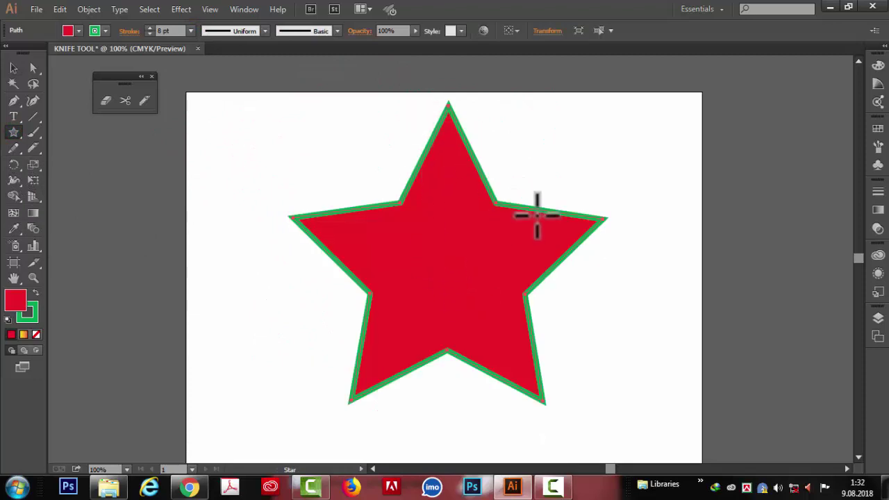
pyautogui.click(33, 148)
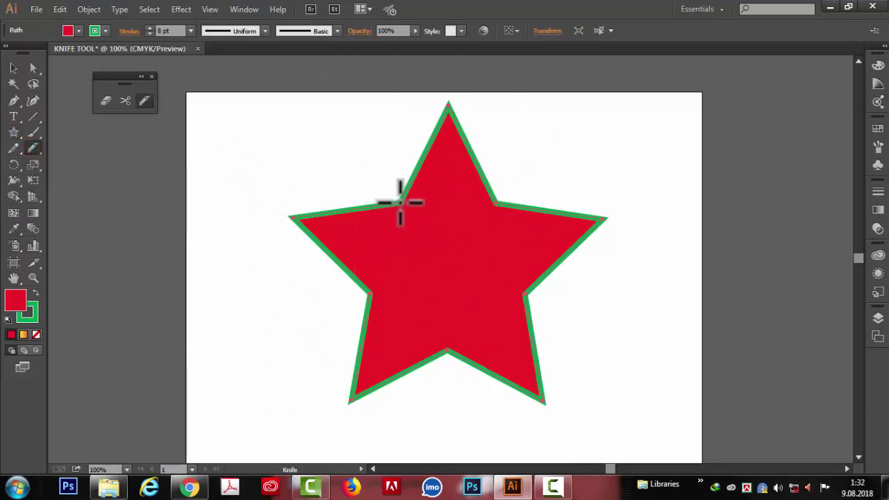
# Knife off the star's top point and reposition the triangle just above the star with a narrow gap
pyautogui.moveTo(400, 201); pyautogui.dragTo(617, 218)
pyautogui.click(13, 67)
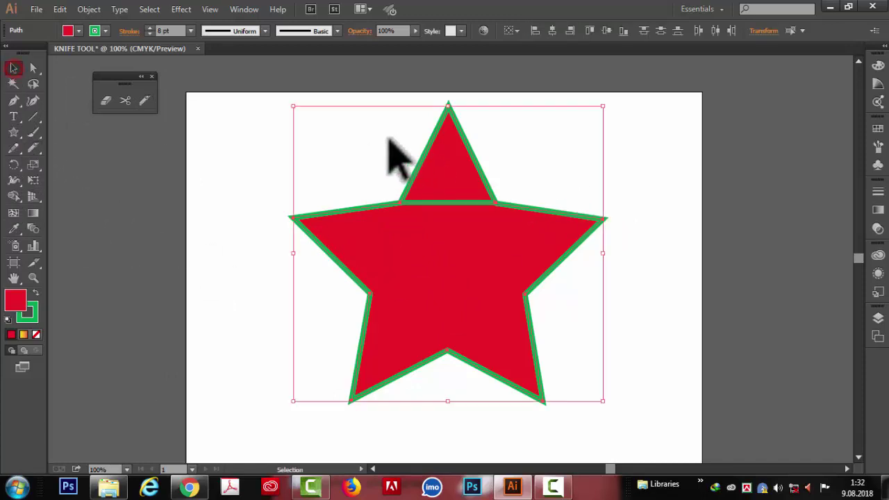
pyautogui.click(389, 139)
pyautogui.moveTo(402, 114); pyautogui.dragTo(476, 163)
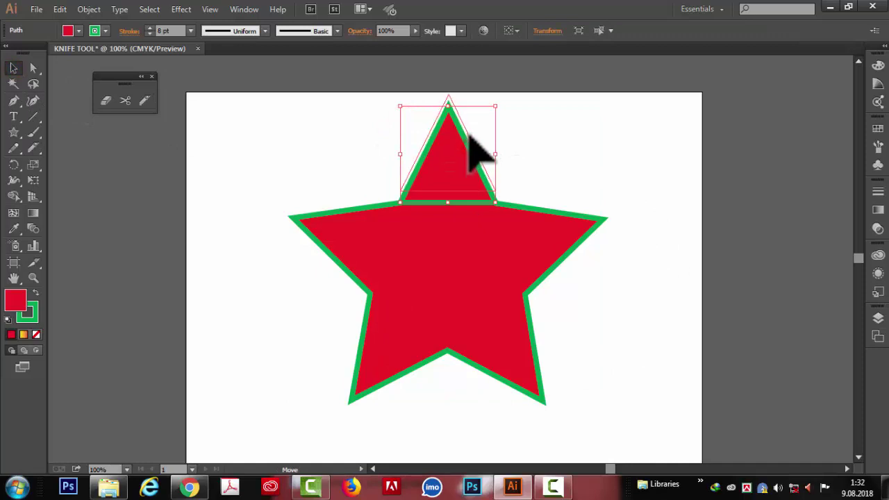
pyautogui.moveTo(470, 136); pyautogui.dragTo(470, 134)
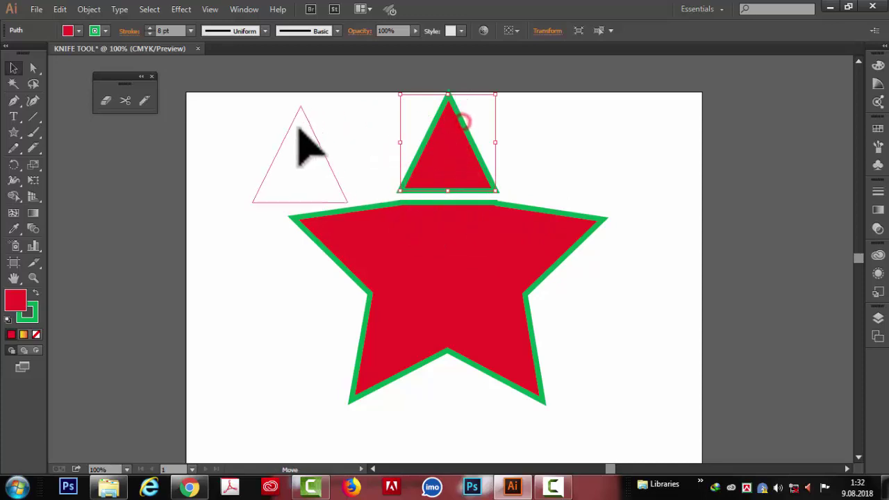
pyautogui.moveTo(460, 119)
pyautogui.mouseDown()
pyautogui.moveTo(283, 123)
pyautogui.moveTo(474, 154)
pyautogui.mouseUp()
pyautogui.moveTo(521, 186)
pyautogui.mouseDown()
pyautogui.moveTo(602, 327)
pyautogui.moveTo(602, 315)
pyautogui.mouseUp()
# Slice off the star's right and bottom-right points, nudging the bottom-right point outward
pyautogui.click(33, 148)
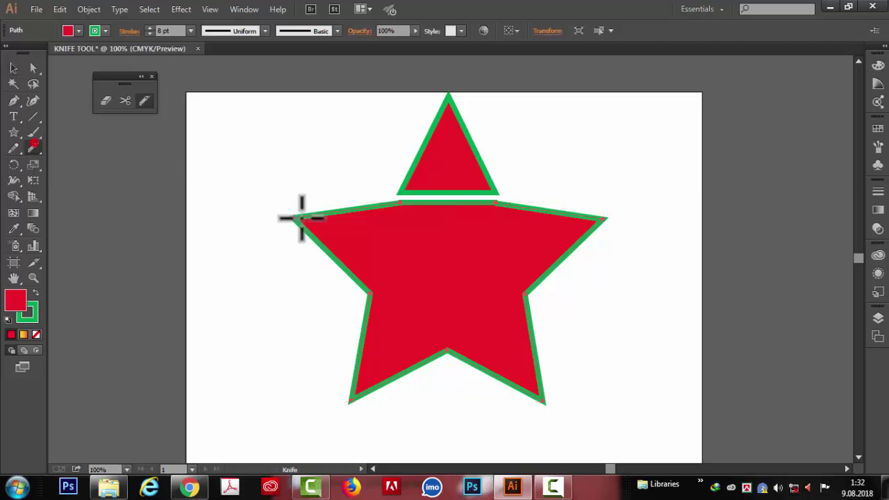
pyautogui.moveTo(498, 202); pyautogui.dragTo(538, 299)
pyautogui.press('v')
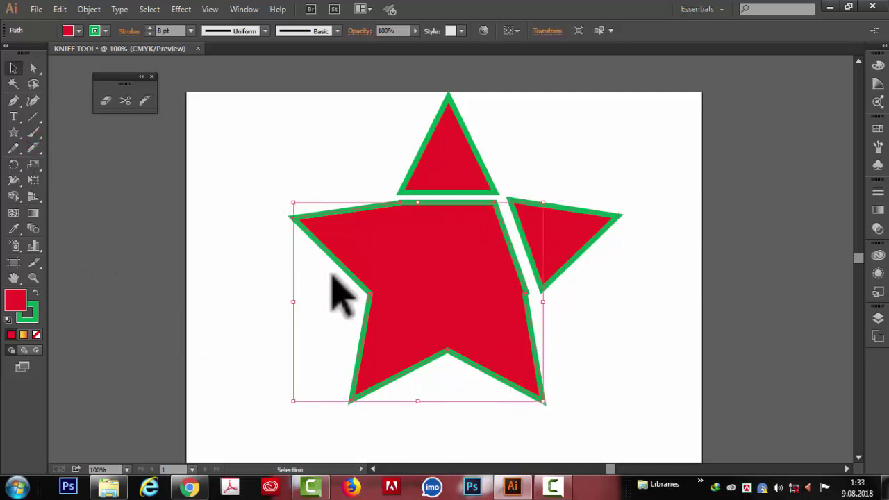
pyautogui.click(33, 148)
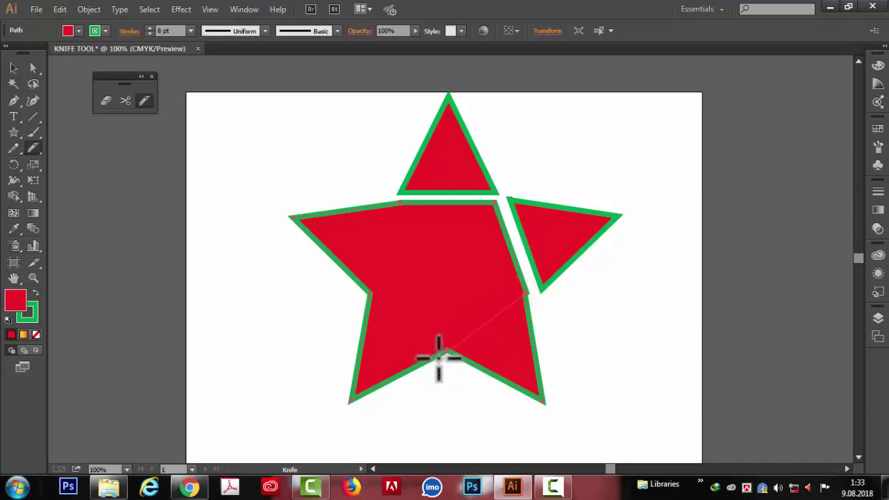
pyautogui.moveTo(428, 367); pyautogui.dragTo(391, 391)
pyautogui.press('v')
pyautogui.moveTo(514, 361); pyautogui.dragTo(528, 373)
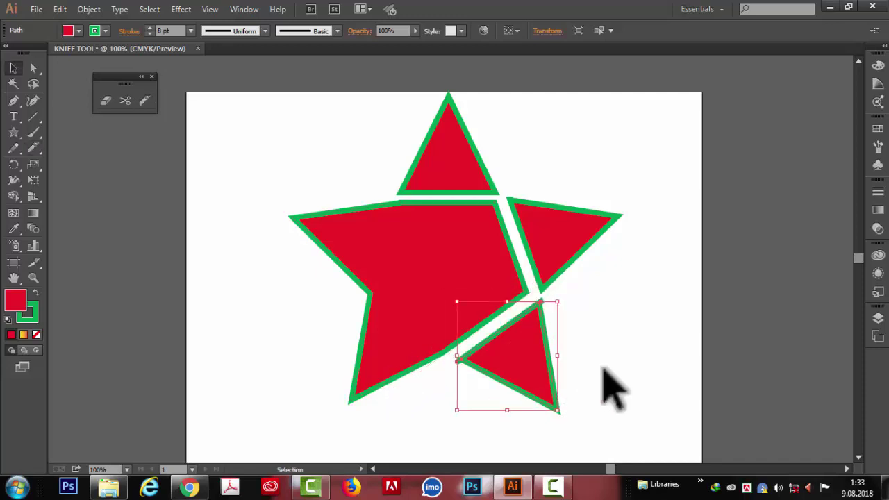
pyautogui.click(625, 363)
pyautogui.click(372, 312)
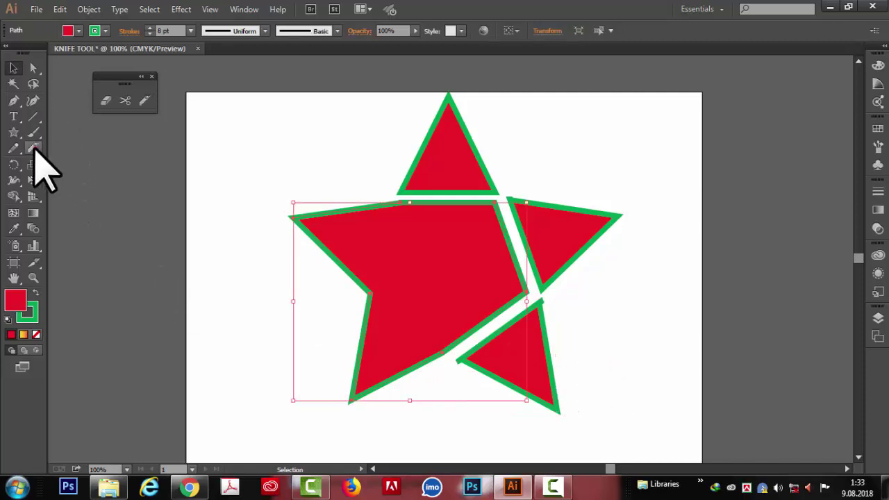
# Slice off the lower-left and left points and move each slightly outward from the pentagon
pyautogui.click(33, 147)
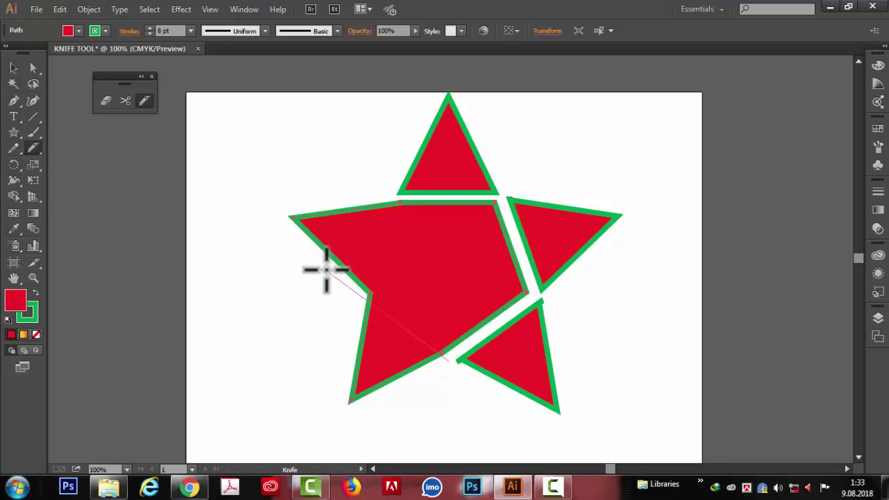
pyautogui.moveTo(326, 269); pyautogui.dragTo(320, 265)
pyautogui.click(13, 68)
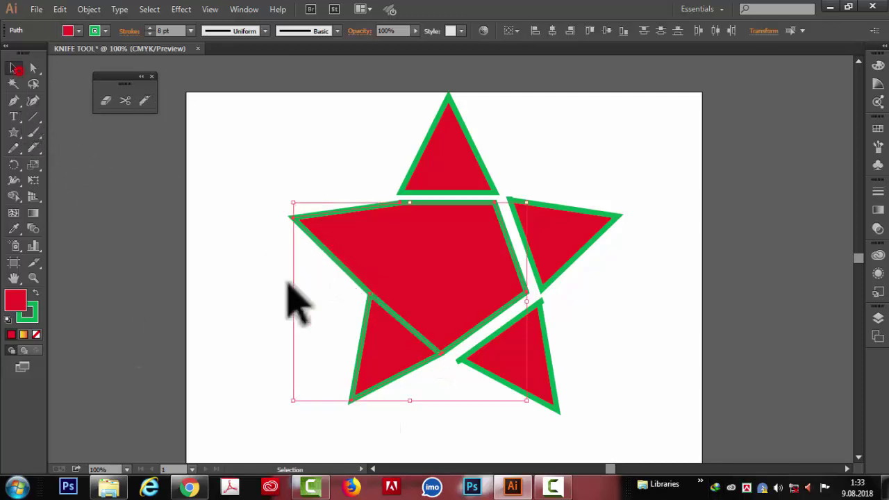
pyautogui.click(366, 347)
pyautogui.moveTo(359, 331); pyautogui.dragTo(339, 348)
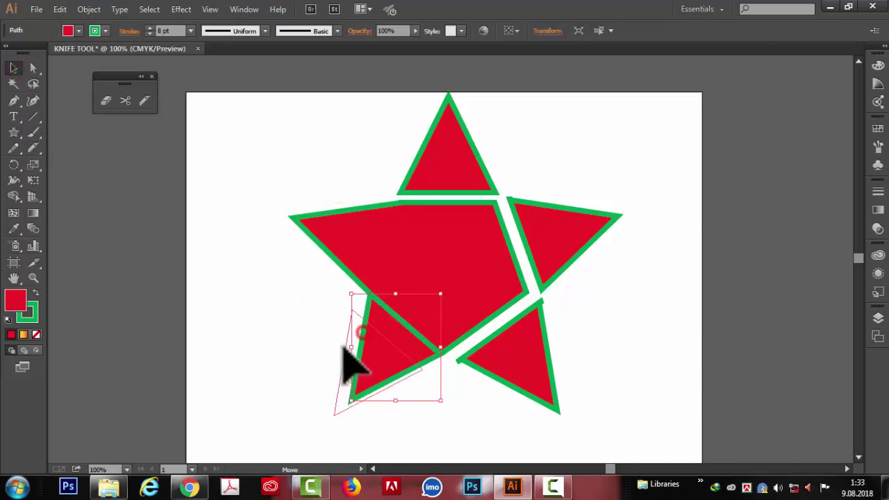
pyautogui.click(569, 368)
pyautogui.moveTo(263, 184); pyautogui.dragTo(299, 222)
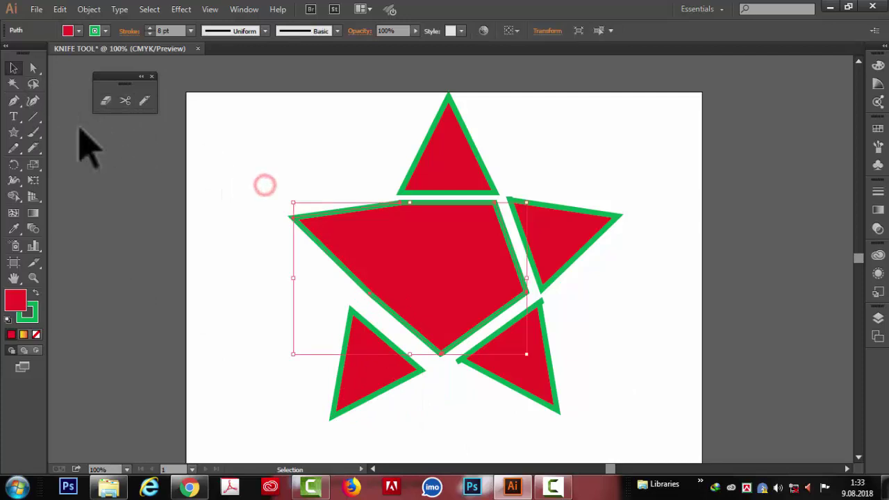
pyautogui.click(34, 147)
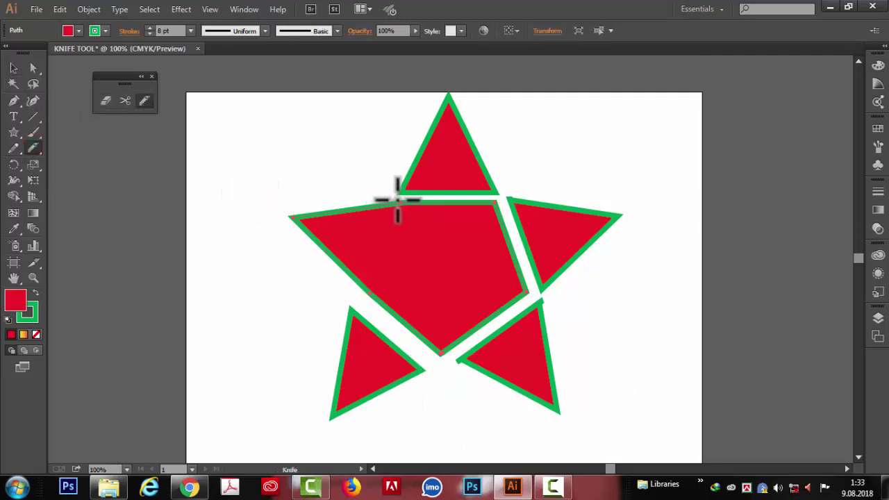
pyautogui.moveTo(397, 199); pyautogui.dragTo(368, 295)
pyautogui.click(13, 68)
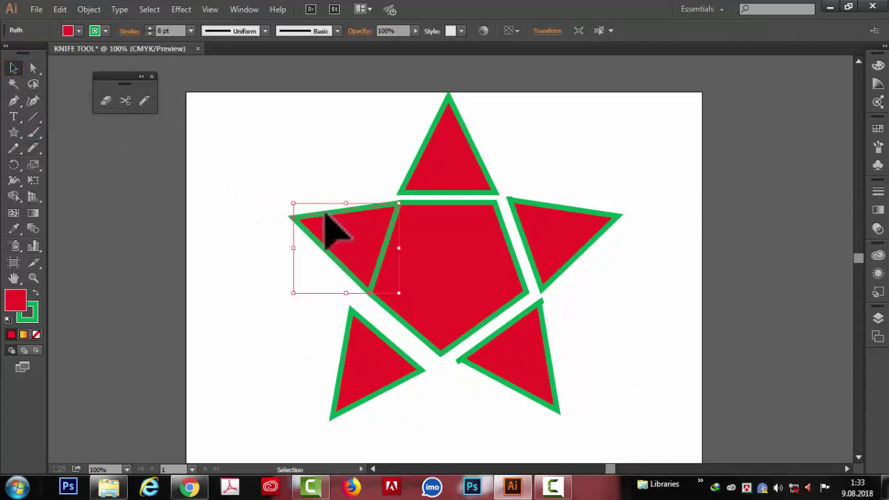
pyautogui.moveTo(331, 226); pyautogui.dragTo(320, 223)
pyautogui.click(618, 312)
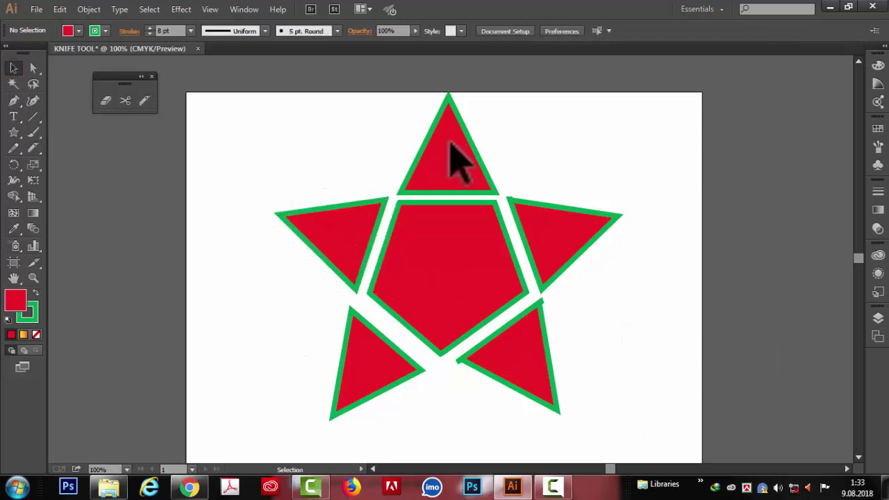
# Give the top triangle a blue outline and fill the right point with a blue radial gradient
pyautogui.moveTo(411, 125); pyautogui.dragTo(477, 169)
pyautogui.click(106, 31)
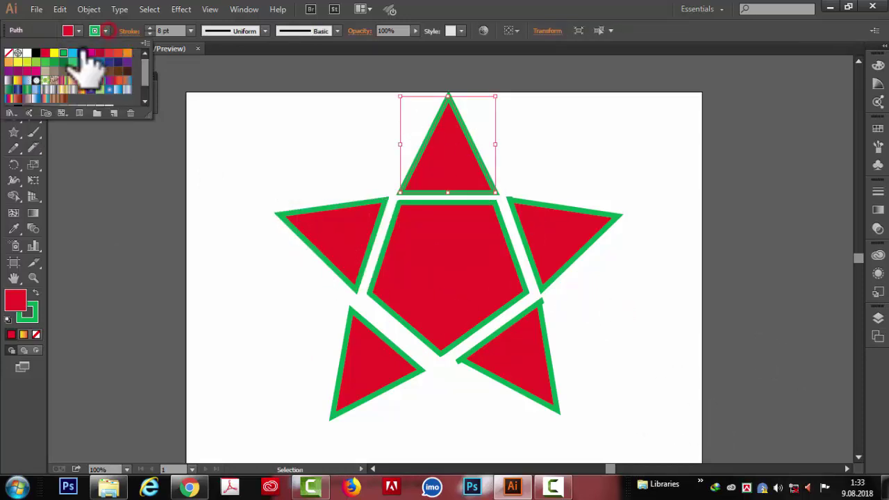
pyautogui.click(65, 74)
pyautogui.click(445, 180)
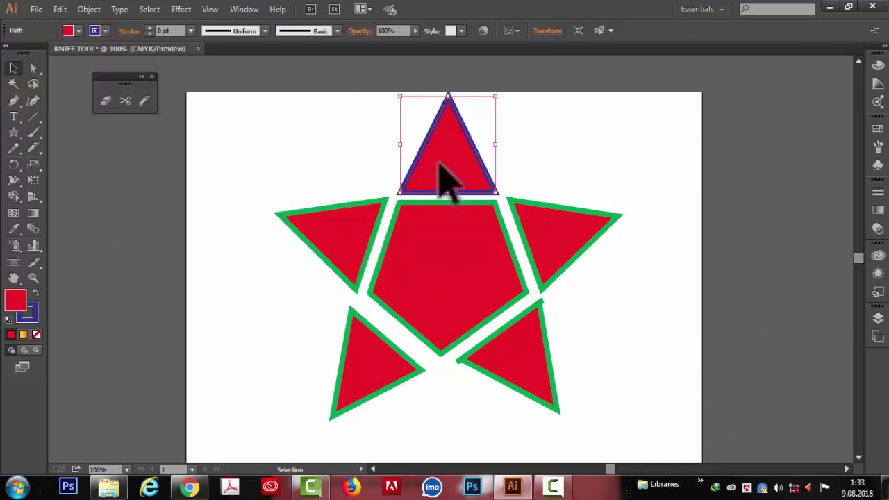
pyautogui.moveTo(571, 188); pyautogui.dragTo(625, 287)
pyautogui.click(78, 31)
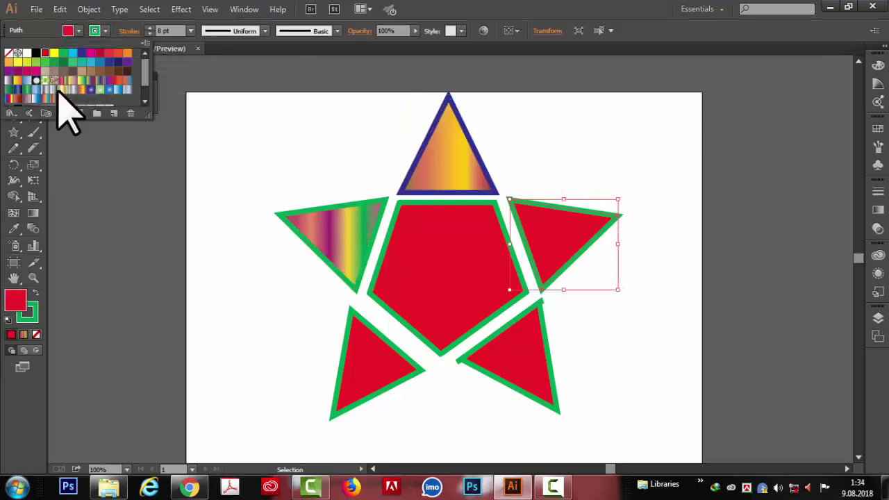
pyautogui.click(84, 89)
# Select all the star pieces and delete them, leaving the artboard empty
pyautogui.scroll(-1, 629, 340)
pyautogui.hotkey('ctrl', 'a')
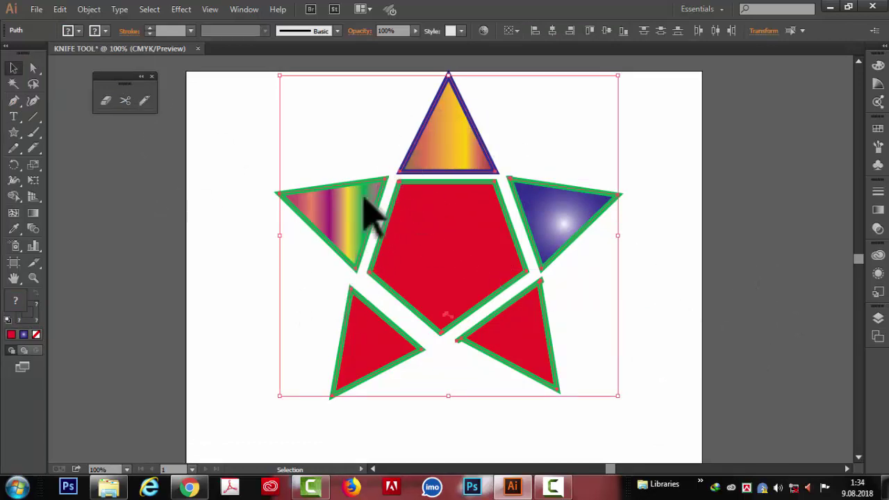
pyautogui.press('Delete')
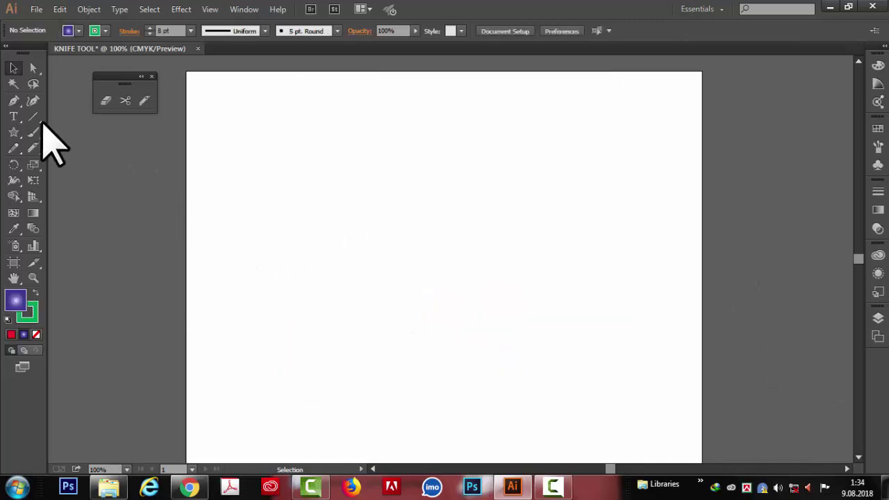
# Draw a horizontal line across the artboard and give it a 20 pt stroke
pyautogui.click(34, 117)
pyautogui.click(62, 118)
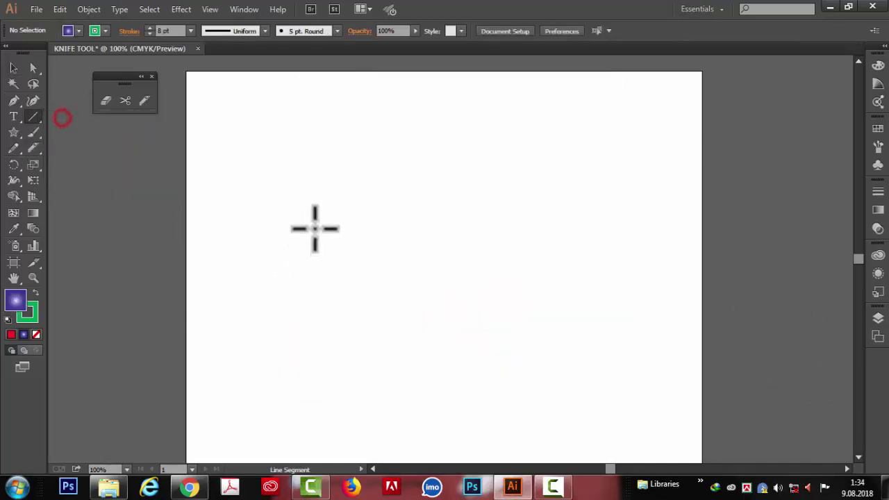
pyautogui.moveTo(324, 228); pyautogui.dragTo(571, 228)
pyautogui.click(191, 31)
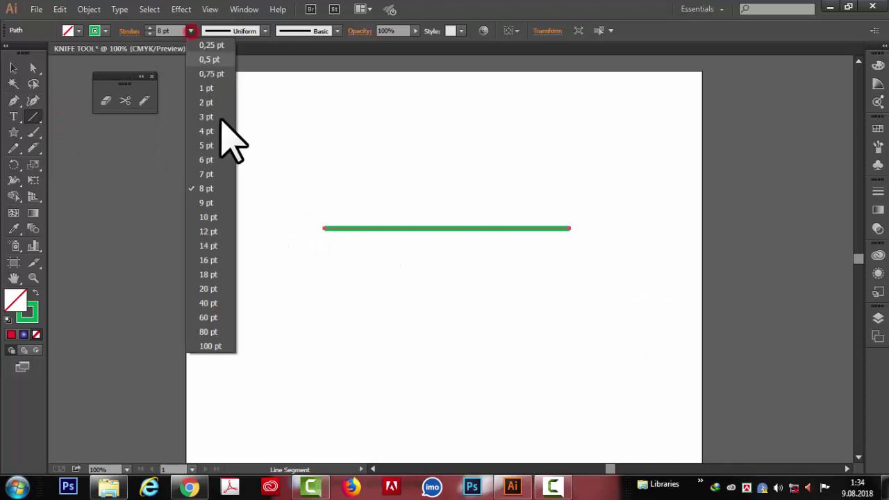
pyautogui.click(207, 288)
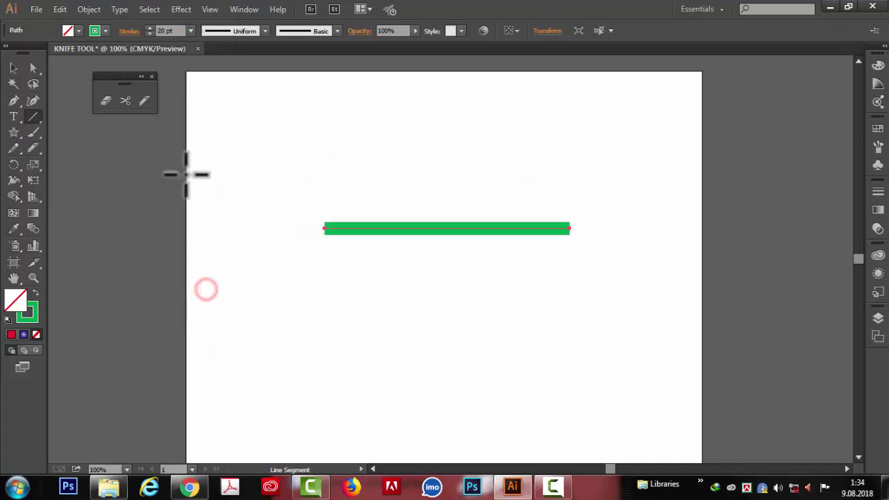
# Slice across the green line twice with the Knife, then reselect the line
pyautogui.click(145, 100)
pyautogui.moveTo(454, 171); pyautogui.dragTo(477, 363)
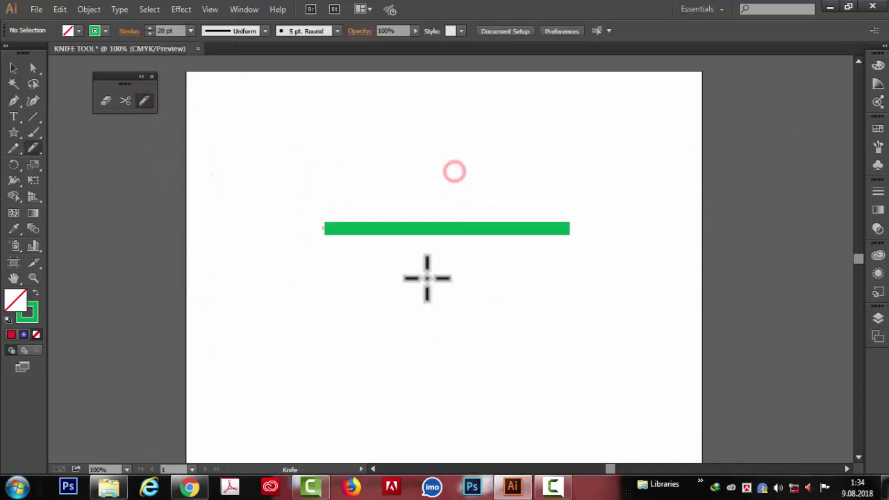
pyautogui.moveTo(387, 174); pyautogui.dragTo(423, 365)
pyautogui.press('v')
pyautogui.click(440, 233)
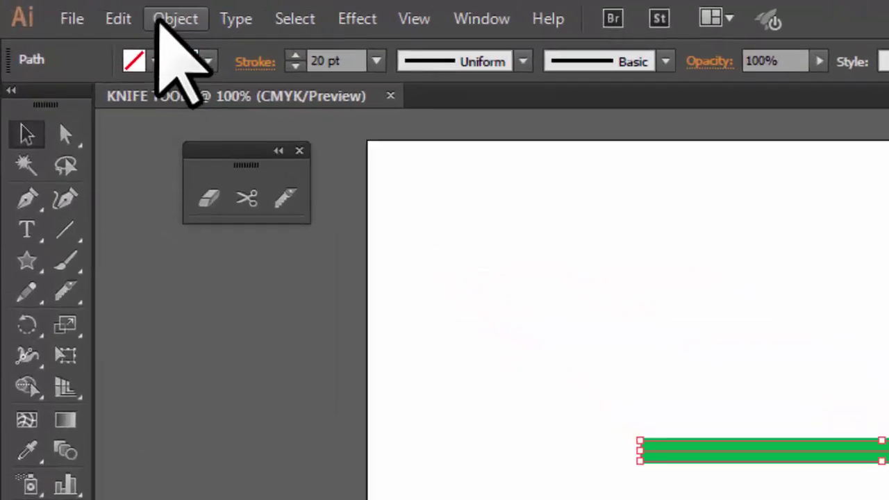
# Expand the green line's stroke into a filled bar and select it
pyautogui.click(158, 22)
pyautogui.click(303, 286)
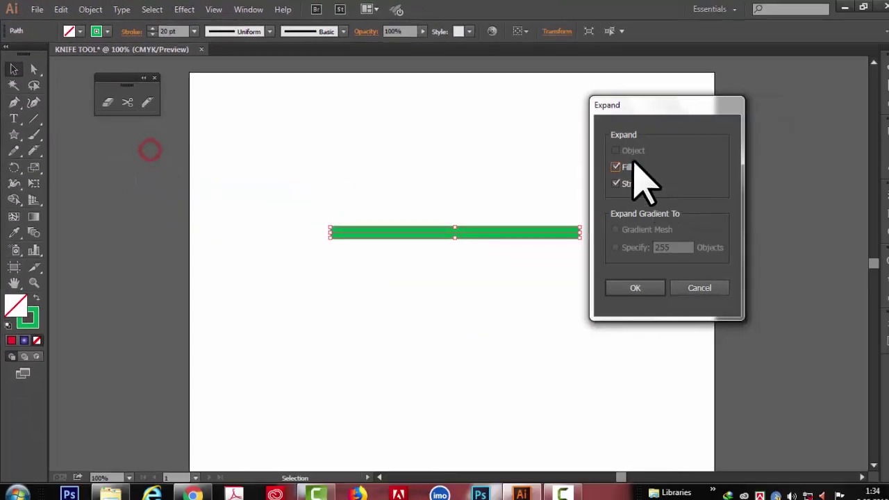
pyautogui.click(620, 284)
pyautogui.click(362, 269)
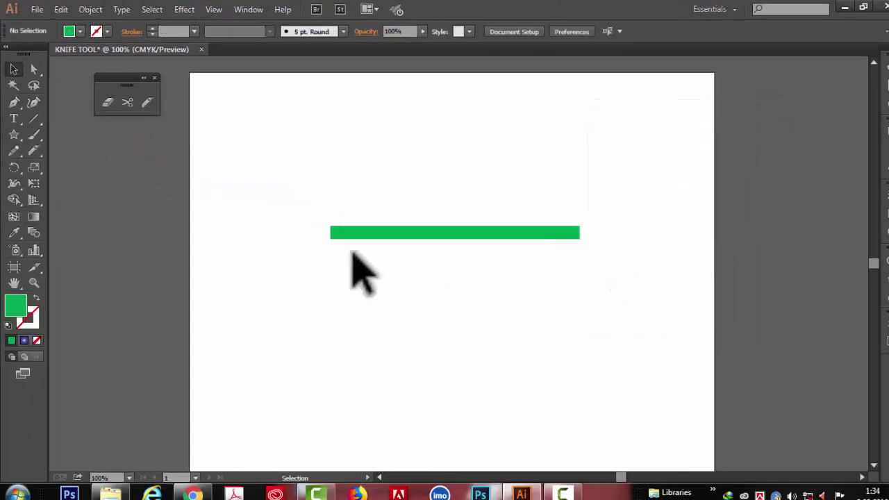
pyautogui.hotkey('ctrl', 'a')
pyautogui.press('a')
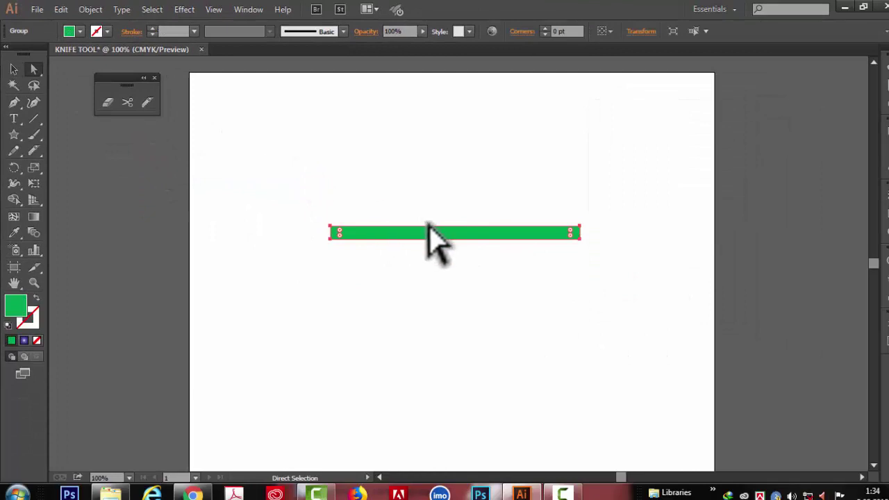
# Slice the bar vertically with the Knife and shift the cut piece to the right
pyautogui.click(147, 102)
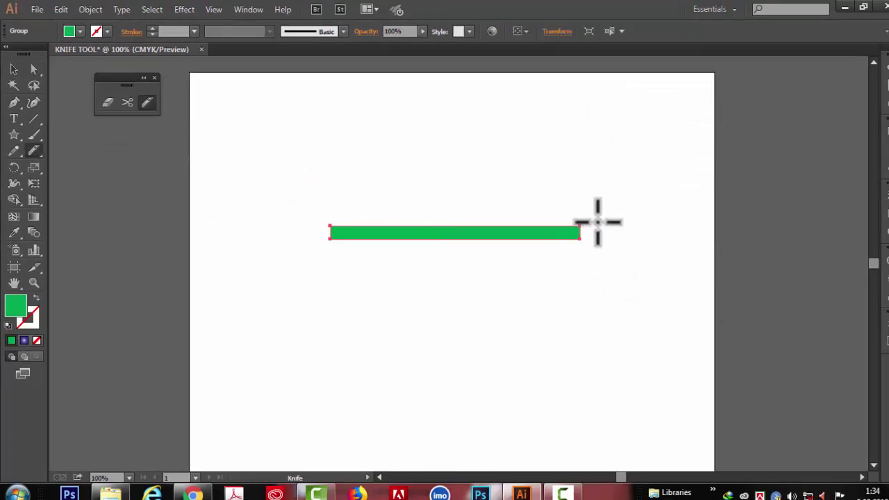
pyautogui.moveTo(456, 196); pyautogui.dragTo(461, 337)
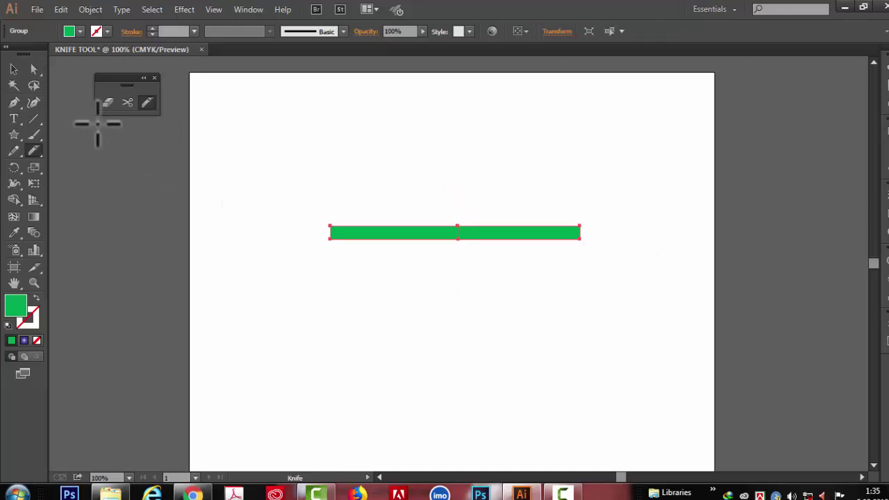
pyautogui.click(14, 69)
pyautogui.moveTo(493, 196); pyautogui.dragTo(515, 258)
pyautogui.moveTo(500, 225); pyautogui.dragTo(552, 224)
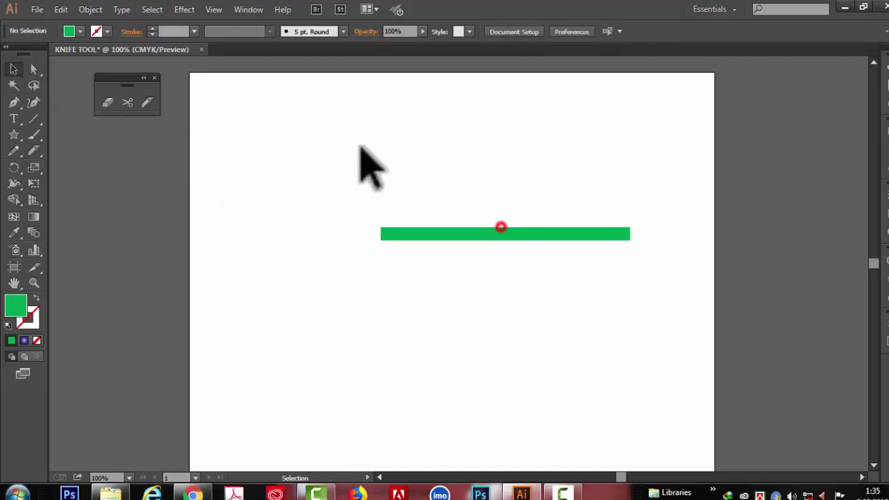
# Ungroup the bar's pieces and move the right segment up and away
pyautogui.moveTo(361, 147); pyautogui.dragTo(750, 289)
pyautogui.rightClick(554, 232)
pyautogui.click(582, 309)
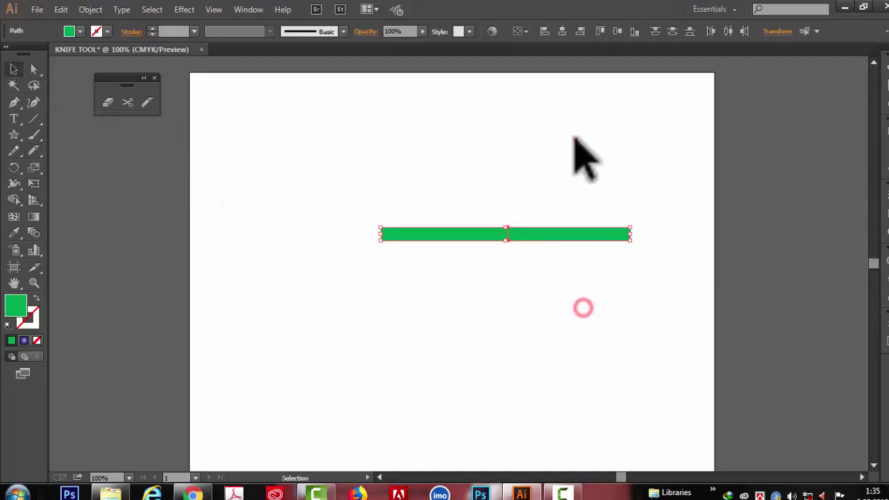
pyautogui.click(576, 139)
pyautogui.click(539, 231)
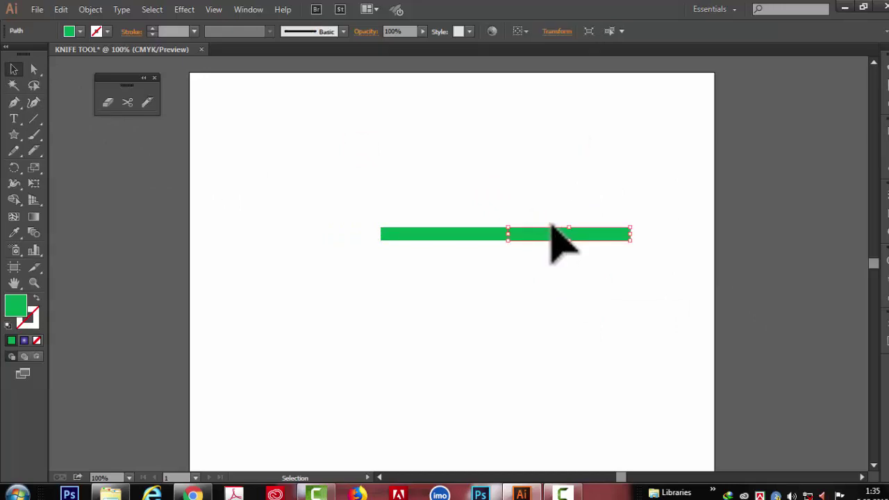
pyautogui.moveTo(551, 229); pyautogui.dragTo(605, 177)
# Select both green bars and delete them
pyautogui.moveTo(349, 159); pyautogui.dragTo(625, 283)
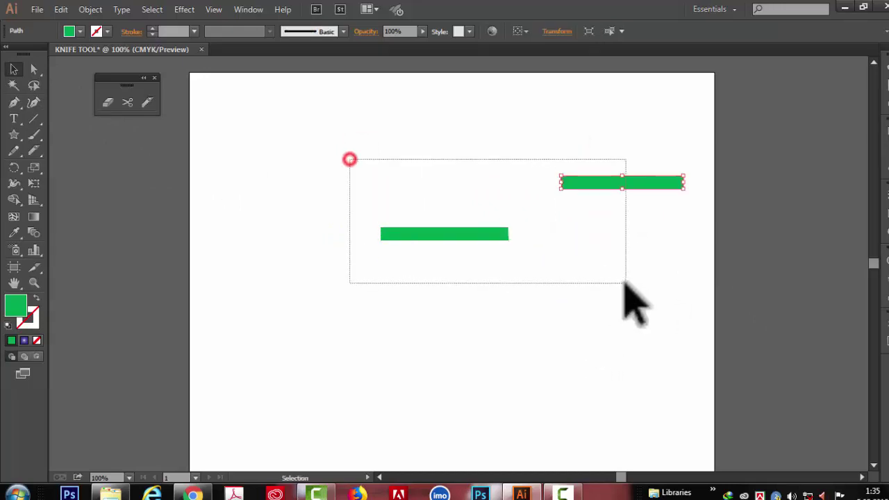
pyautogui.press('Delete')
pyautogui.click(34, 118)
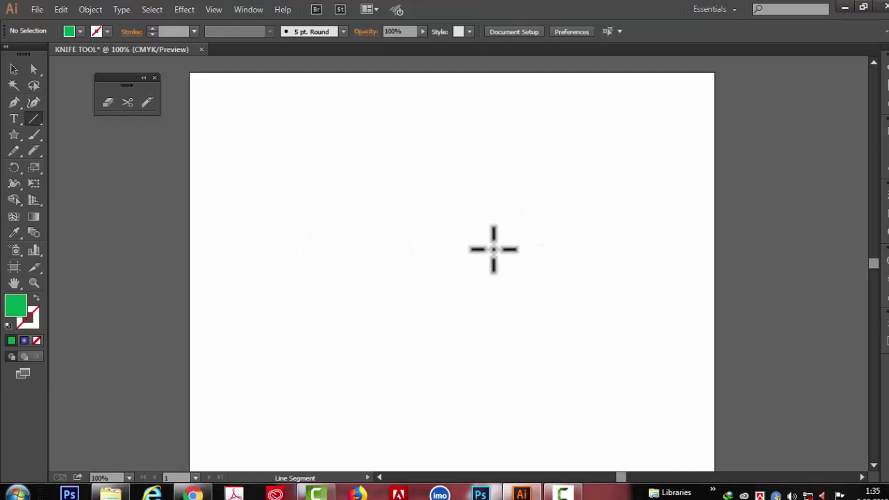
# Paint an S-shaped curve with the Paintbrush and set its stroke weight to 20 pt
pyautogui.click(35, 134)
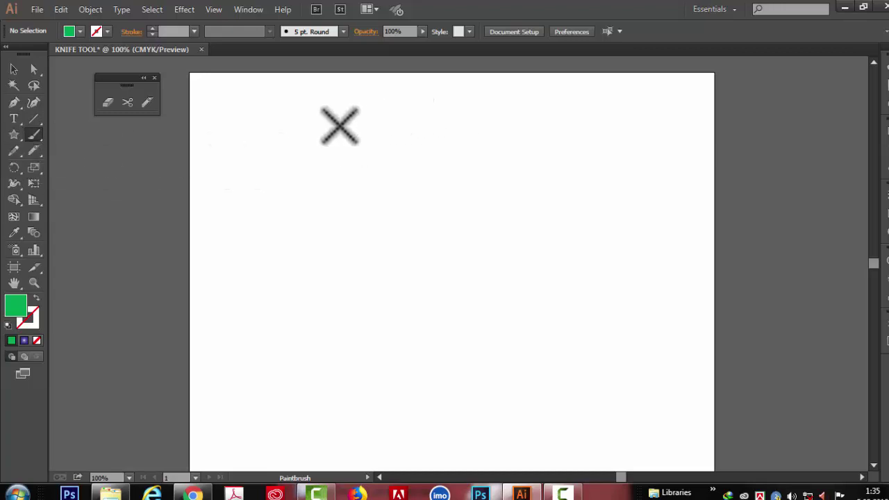
pyautogui.moveTo(333, 119); pyautogui.dragTo(464, 399)
pyautogui.click(14, 69)
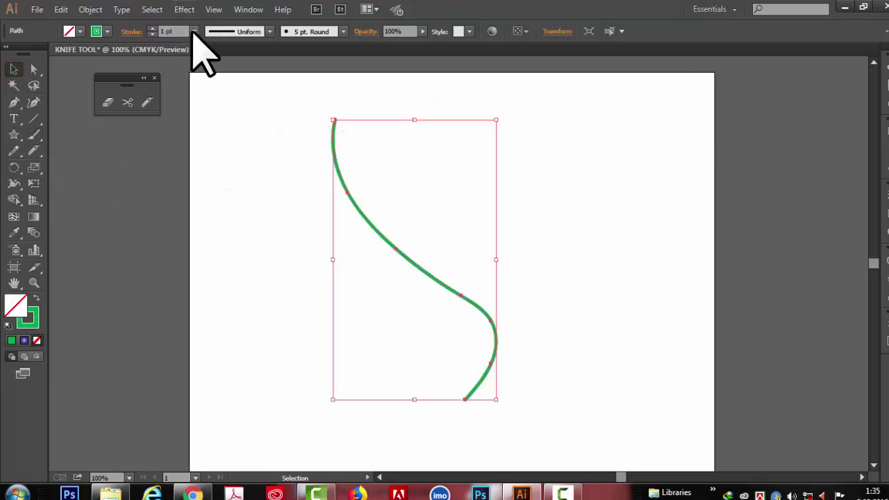
pyautogui.click(194, 32)
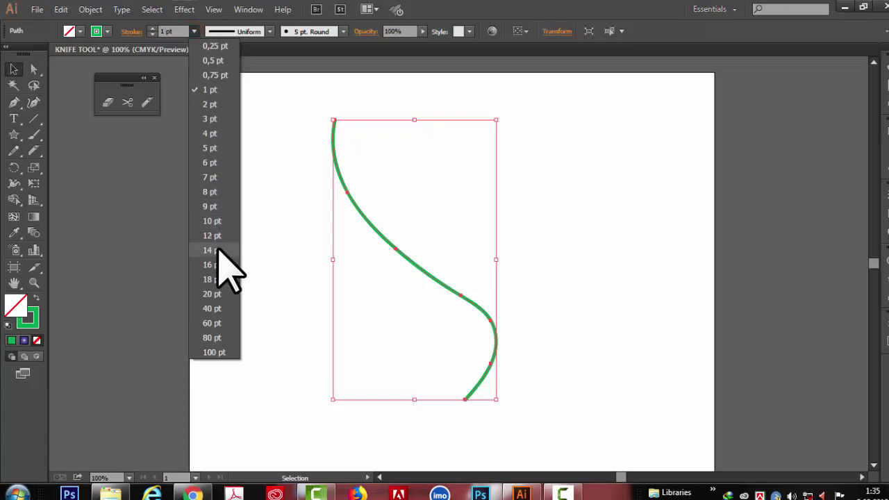
pyautogui.click(214, 293)
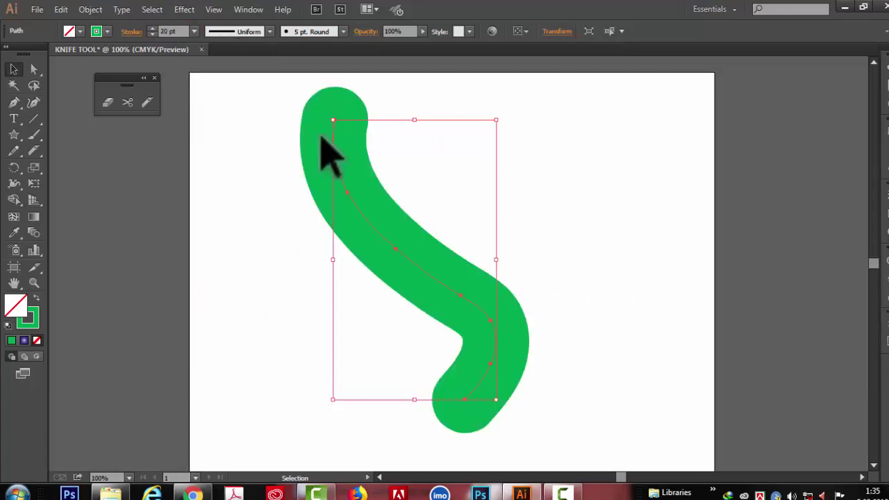
# Try a Knife slice across the thick curve, then reselect the whole curve
pyautogui.click(33, 151)
pyautogui.moveTo(313, 291); pyautogui.dragTo(507, 230)
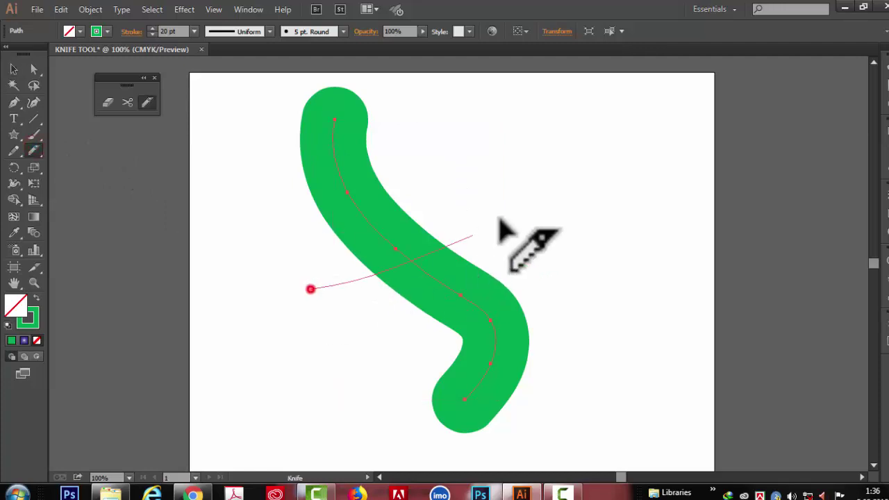
pyautogui.click(13, 69)
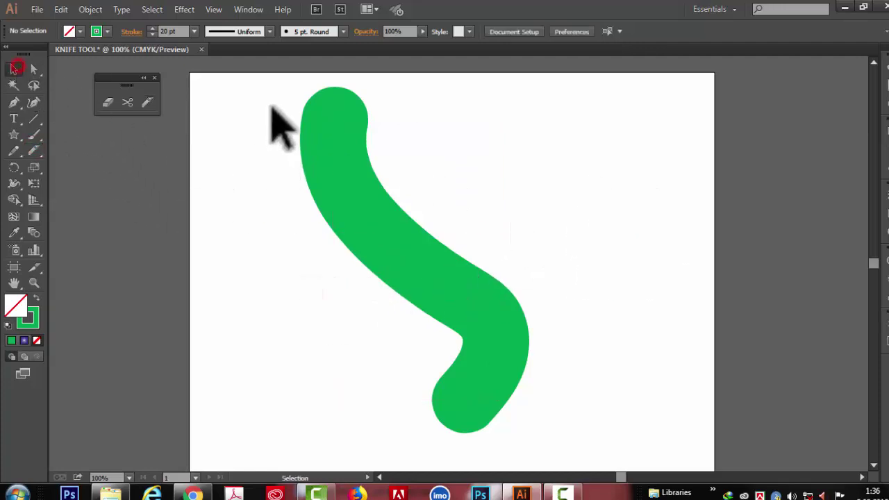
pyautogui.moveTo(270, 101); pyautogui.dragTo(565, 407)
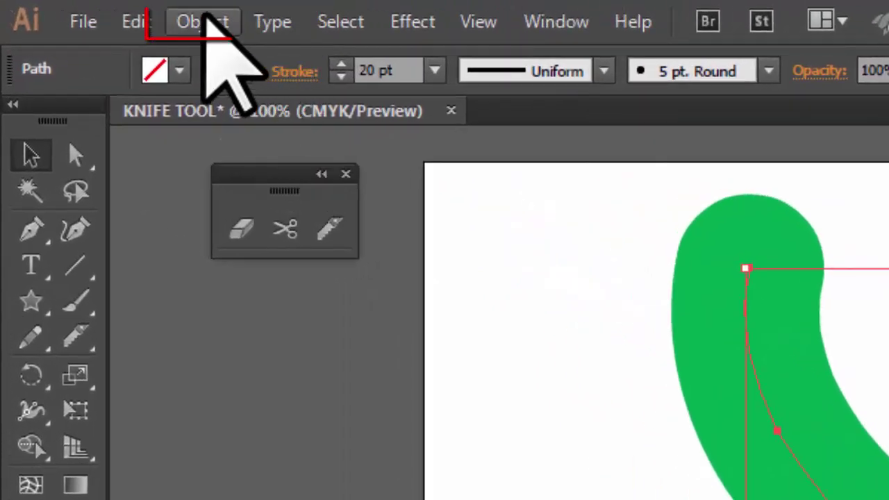
# Expand the S-curve's appearance into a filled green shape and knife-cut it across the middle
pyautogui.click(207, 20)
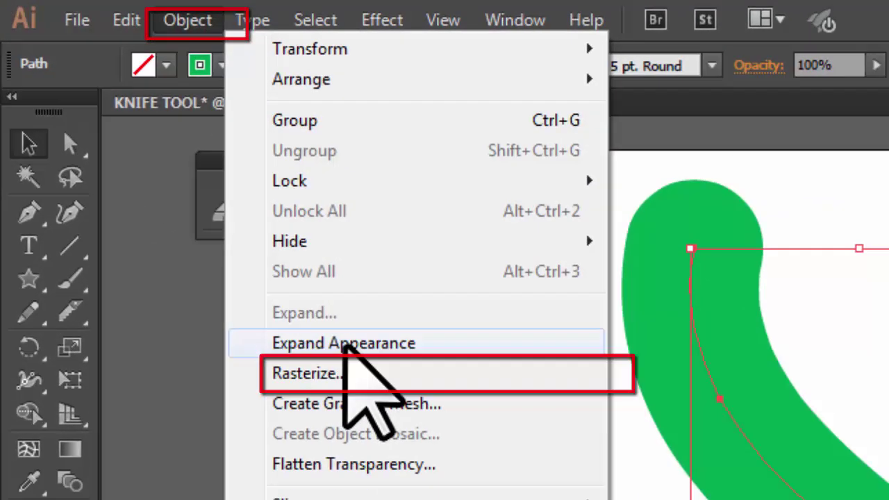
pyautogui.click(332, 371)
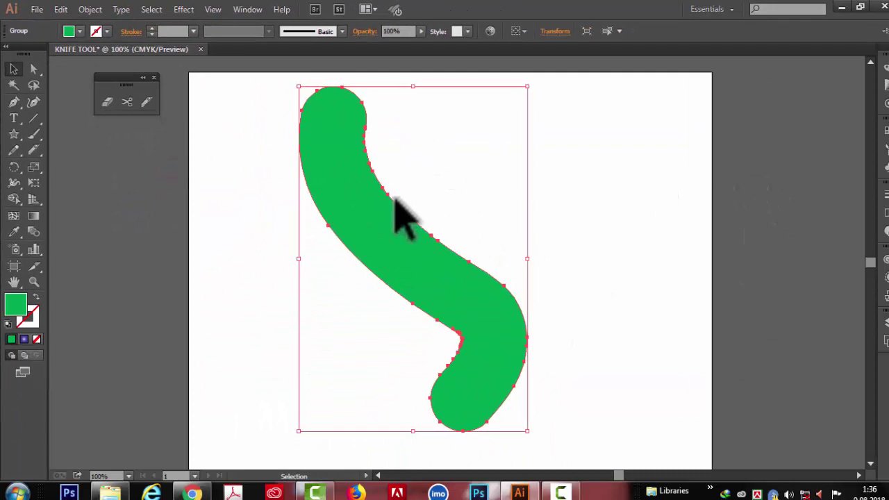
pyautogui.click(81, 116)
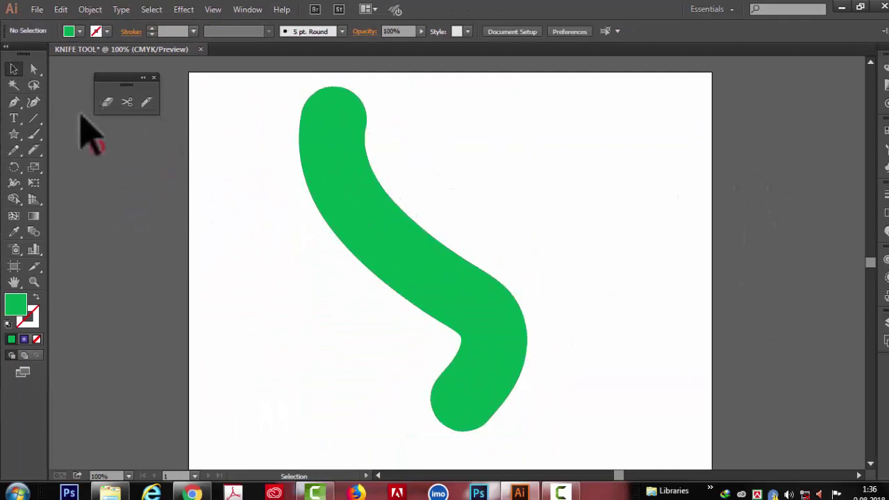
pyautogui.moveTo(253, 97); pyautogui.dragTo(466, 377)
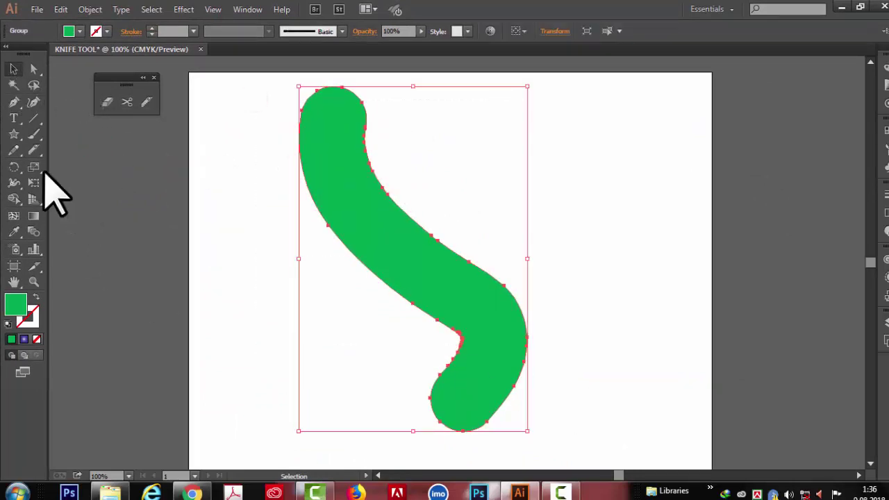
pyautogui.click(33, 150)
pyautogui.moveTo(423, 170); pyautogui.dragTo(351, 300)
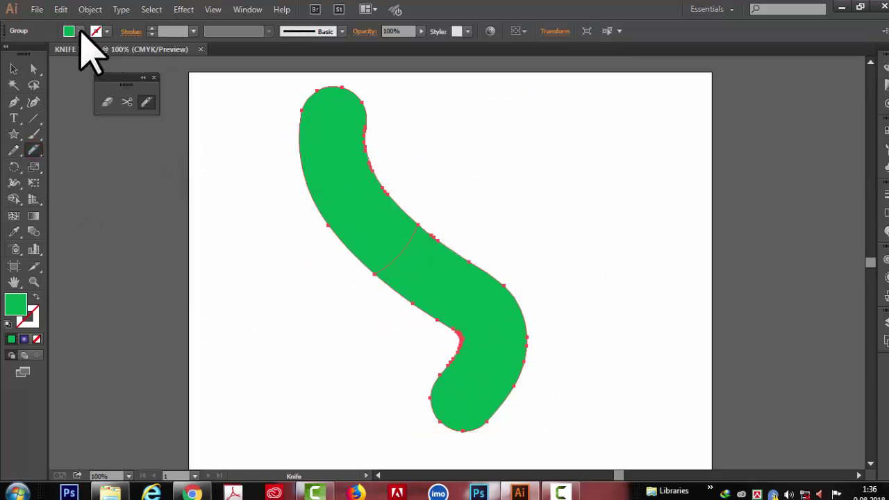
# Fill the cut shape with magenta and ungroup it into separate pieces
pyautogui.click(80, 32)
pyautogui.click(25, 87)
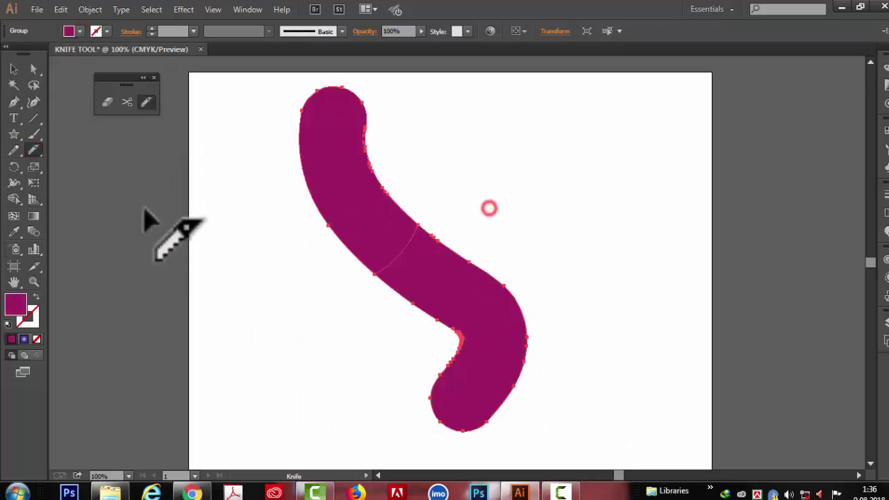
pyautogui.rightClick(382, 213)
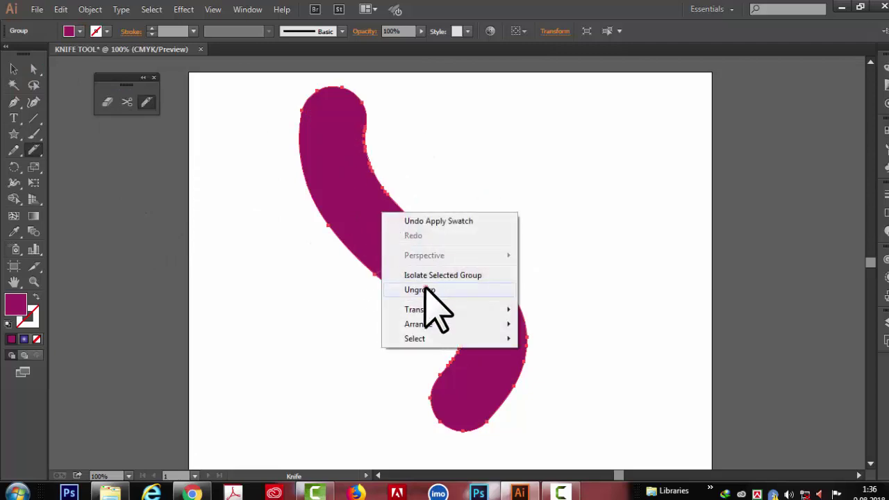
pyautogui.click(426, 290)
pyautogui.click(12, 69)
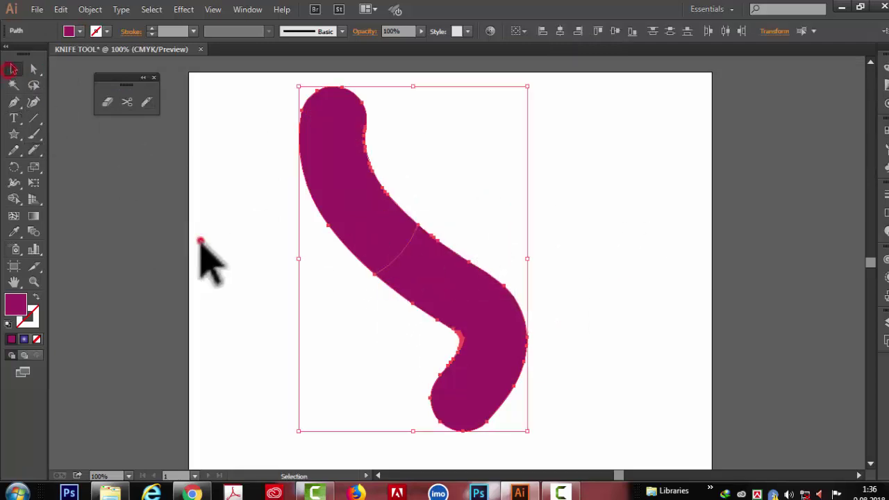
pyautogui.click(200, 241)
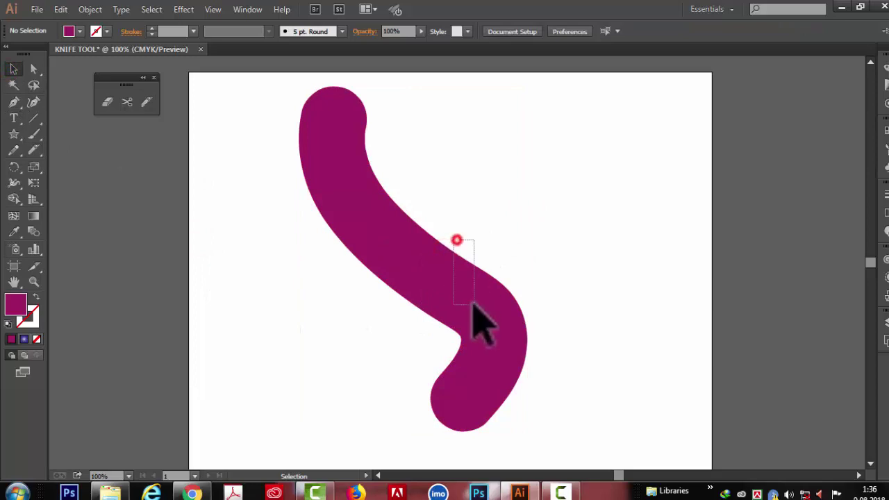
# Give the lower piece a gradient fill and the upper piece a blue radial gradient
pyautogui.moveTo(473, 303); pyautogui.dragTo(474, 306)
pyautogui.click(75, 31)
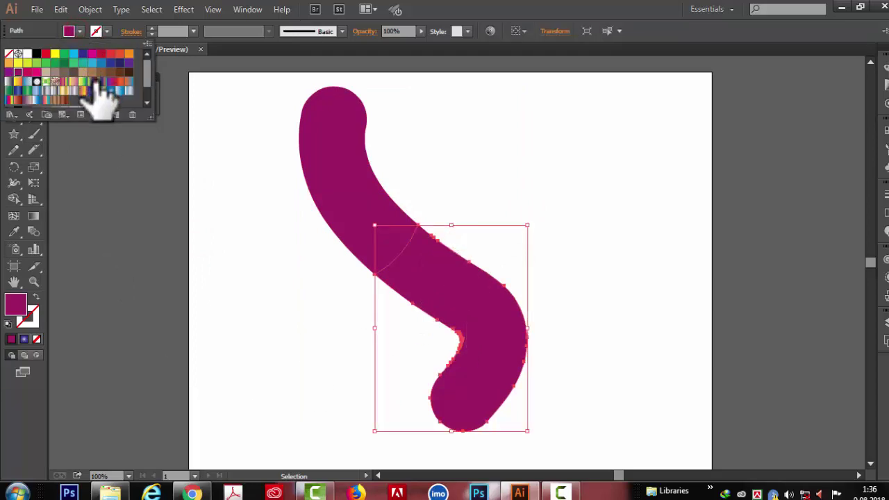
pyautogui.click(96, 87)
pyautogui.click(464, 160)
pyautogui.moveTo(252, 114); pyautogui.dragTo(373, 272)
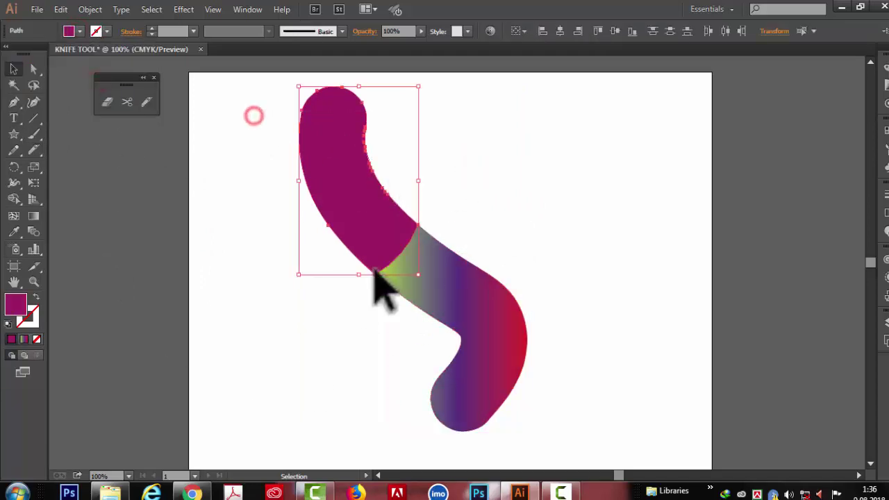
pyautogui.click(80, 32)
pyautogui.click(96, 91)
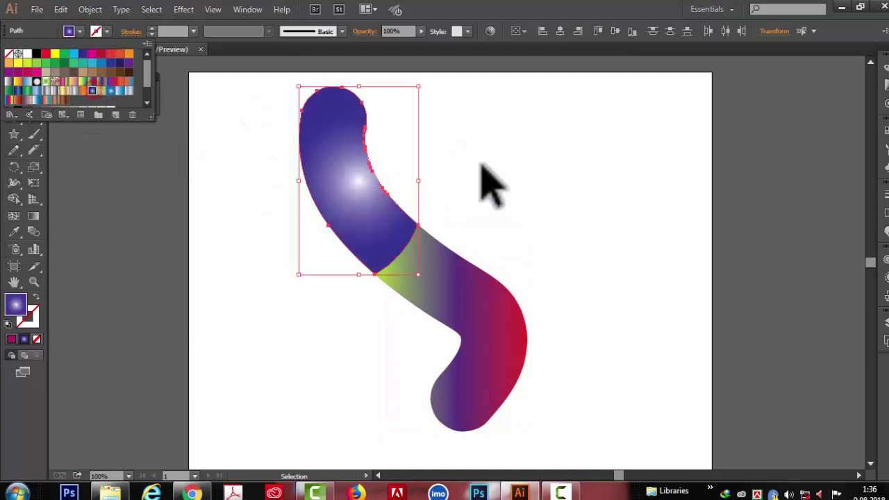
# Knife the upper piece in two and slice the lower gradient piece diagonally
pyautogui.click(496, 164)
pyautogui.moveTo(208, 189); pyautogui.dragTo(286, 271)
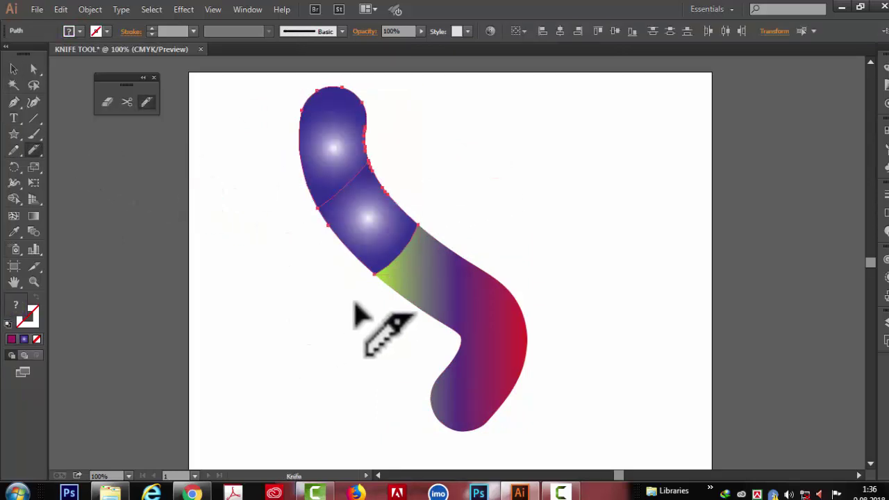
pyautogui.press('v')
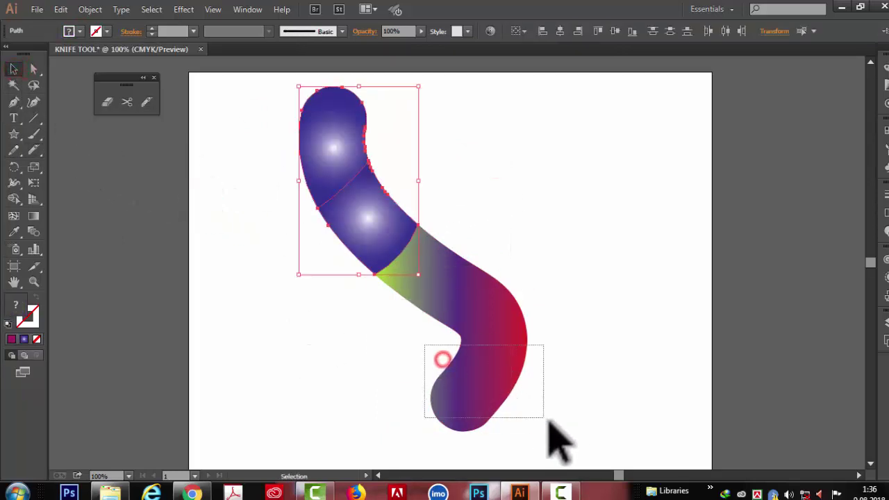
pyautogui.moveTo(424, 343); pyautogui.dragTo(555, 427)
pyautogui.click(33, 149)
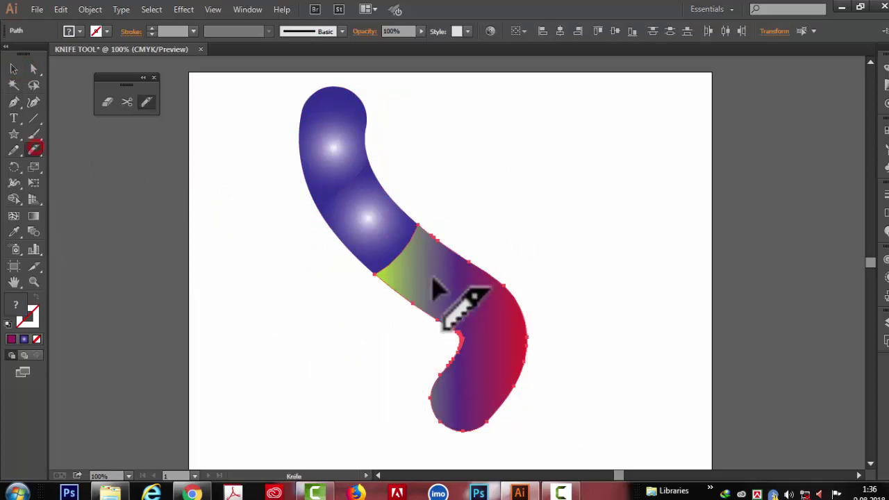
pyautogui.moveTo(489, 254); pyautogui.dragTo(438, 375)
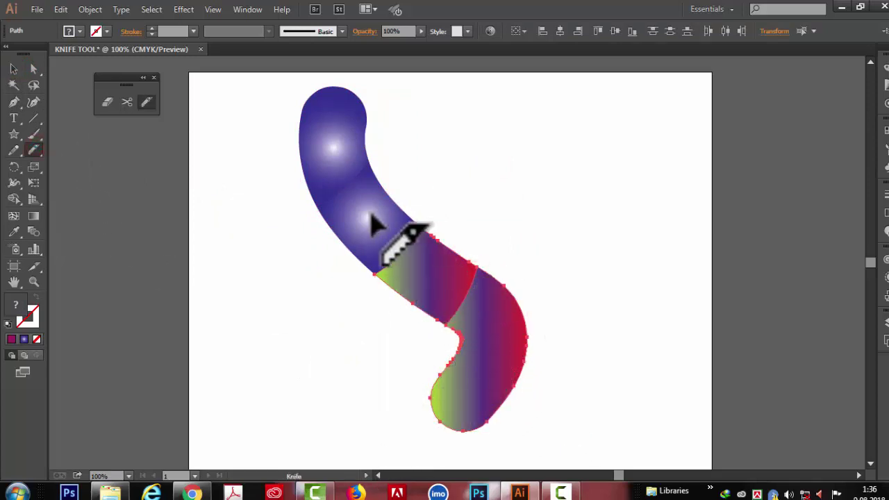
pyautogui.press('v')
# Fill the top piece with a light-blue gradient and select all the gradient pieces
pyautogui.click(340, 146)
pyautogui.click(68, 31)
pyautogui.click(92, 81)
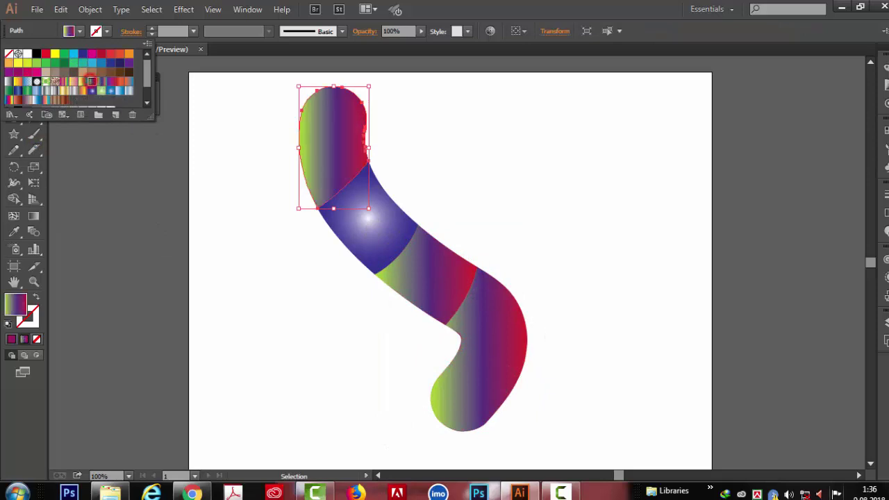
pyautogui.click(130, 93)
pyautogui.click(394, 195)
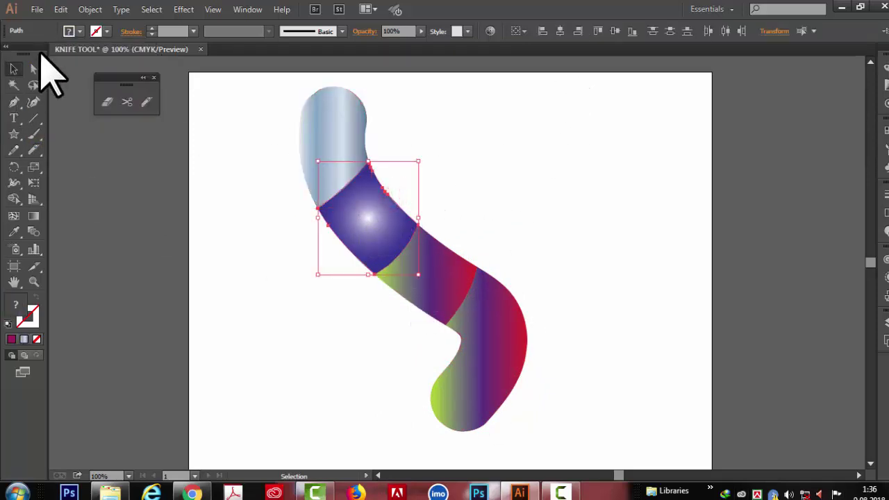
pyautogui.click(448, 306)
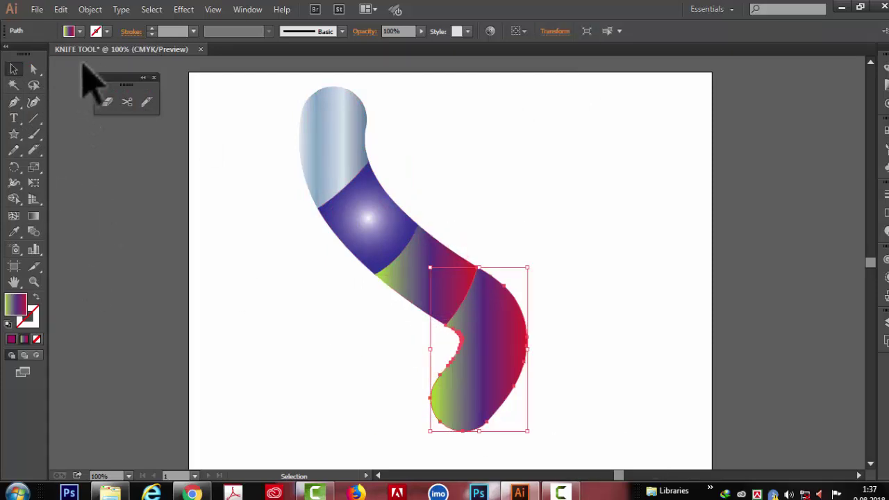
pyautogui.moveTo(287, 120); pyautogui.dragTo(625, 462)
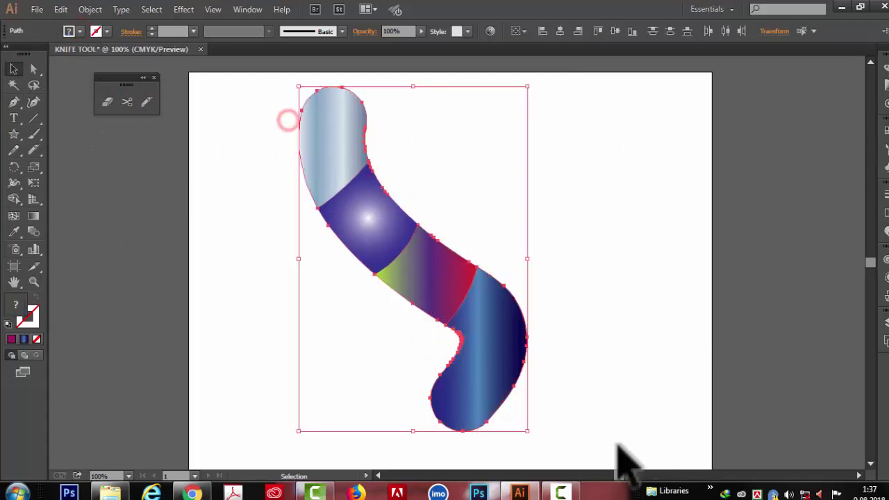
# Delete the gradient pieces and set up the Blob Brush with green fill and the Basic brush
pyautogui.press('Delete')
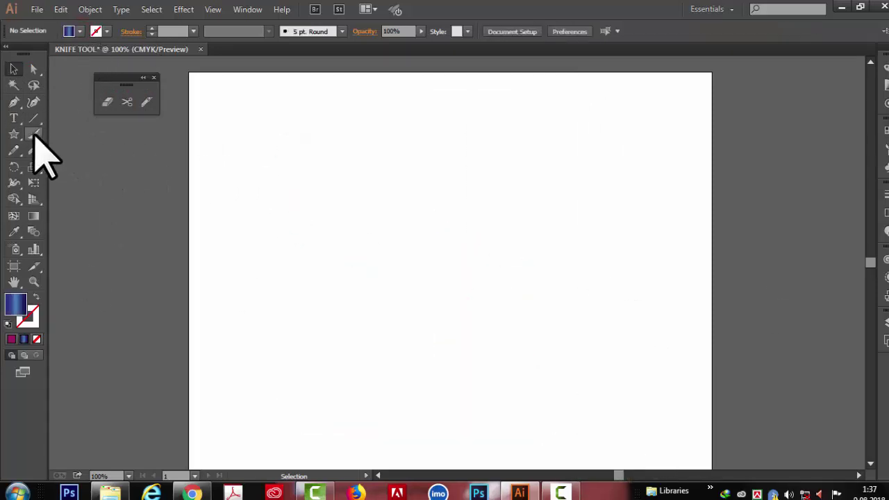
pyautogui.click(33, 134)
pyautogui.click(102, 149)
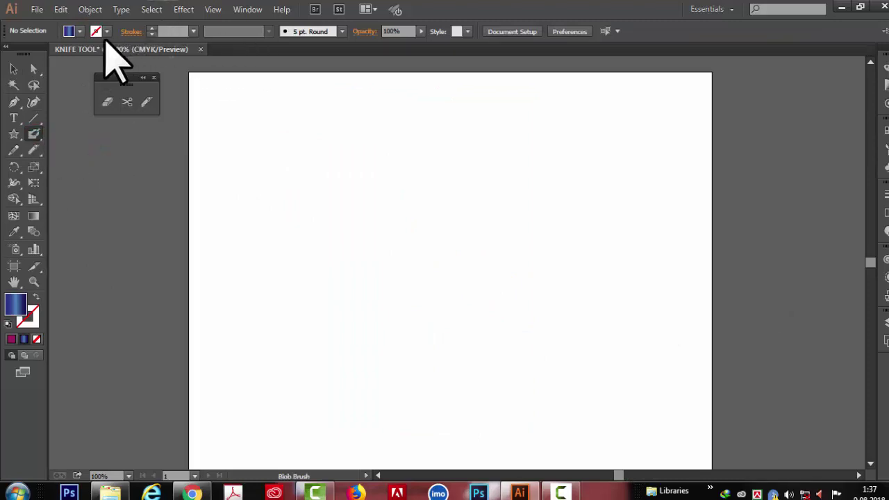
pyautogui.click(80, 31)
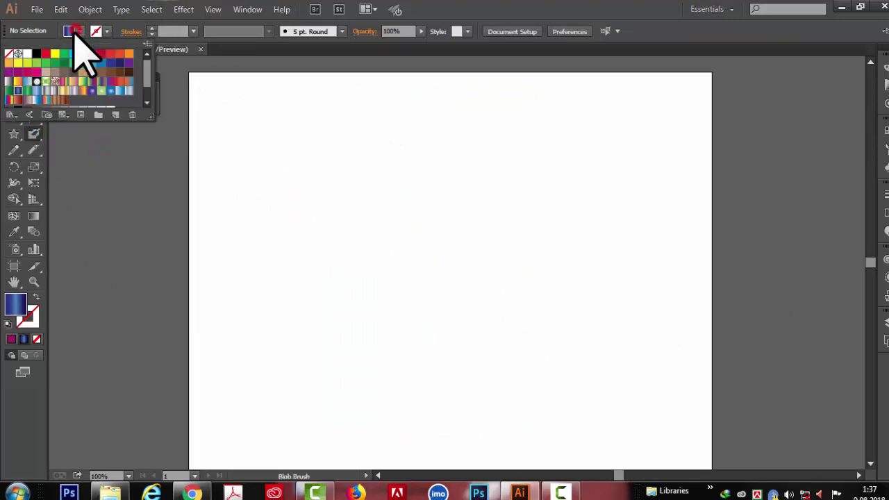
pyautogui.click(64, 54)
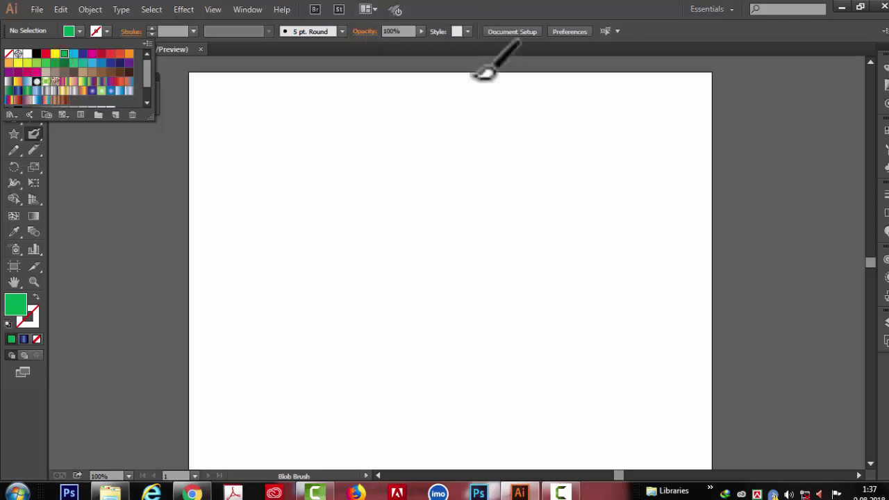
pyautogui.click(342, 31)
pyautogui.click(317, 93)
pyautogui.click(516, 8)
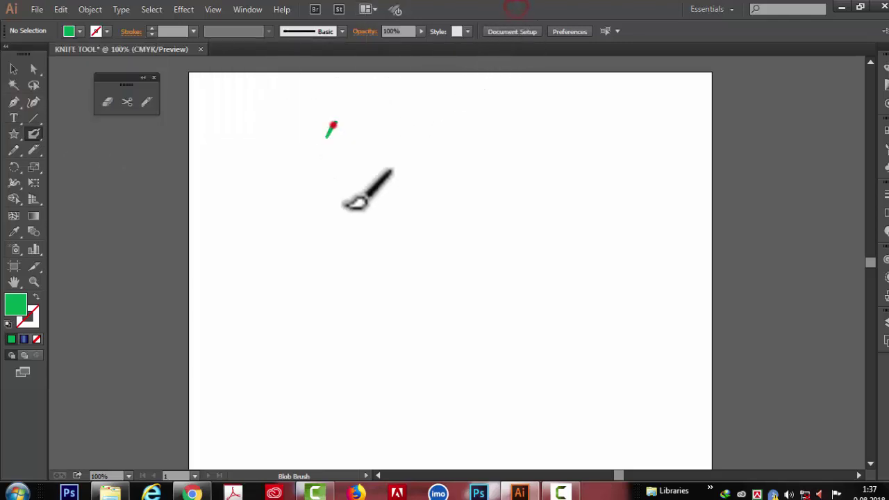
# Draw an S-shaped green stroke down the artboard at 20 pt weight
pyautogui.moveTo(334, 122); pyautogui.dragTo(443, 422)
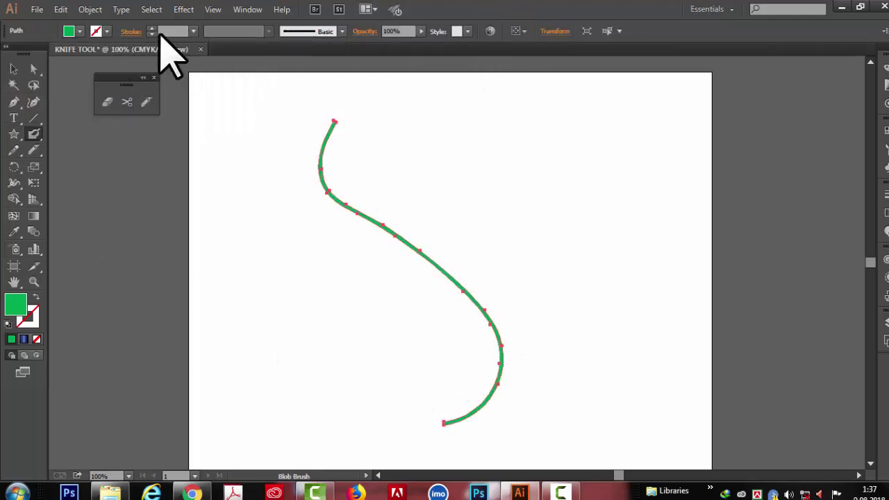
pyautogui.click(193, 31)
pyautogui.click(213, 294)
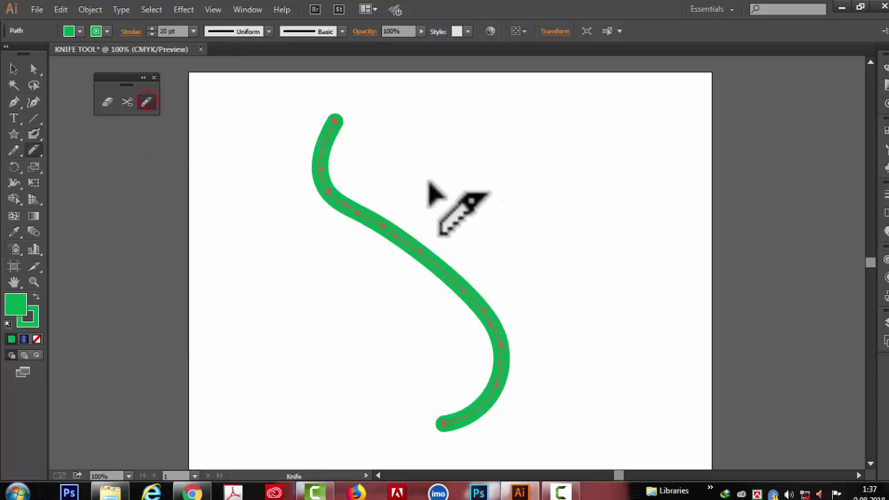
# Slice the green S-curve across its middle with the Knife tool
pyautogui.moveTo(430, 187); pyautogui.dragTo(402, 306)
pyautogui.click(13, 68)
pyautogui.click(558, 174)
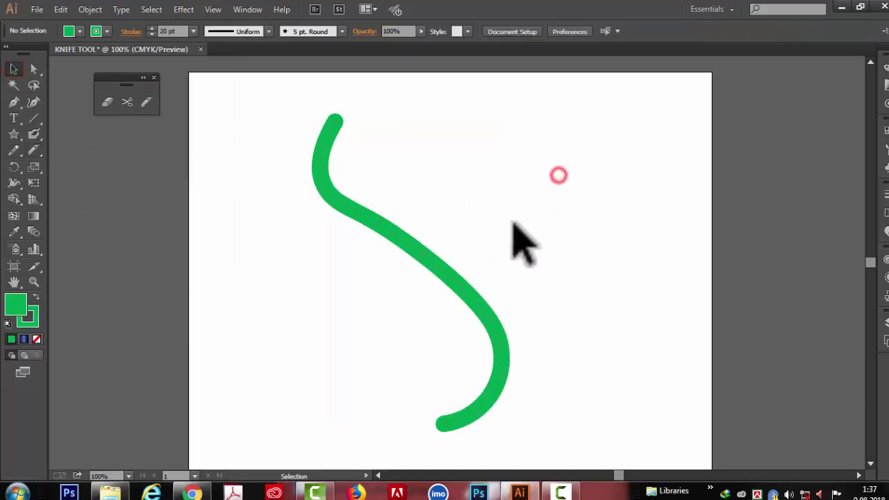
# Place the two cut pieces side by side near the top and select both
pyautogui.moveTo(270, 130); pyautogui.dragTo(395, 196)
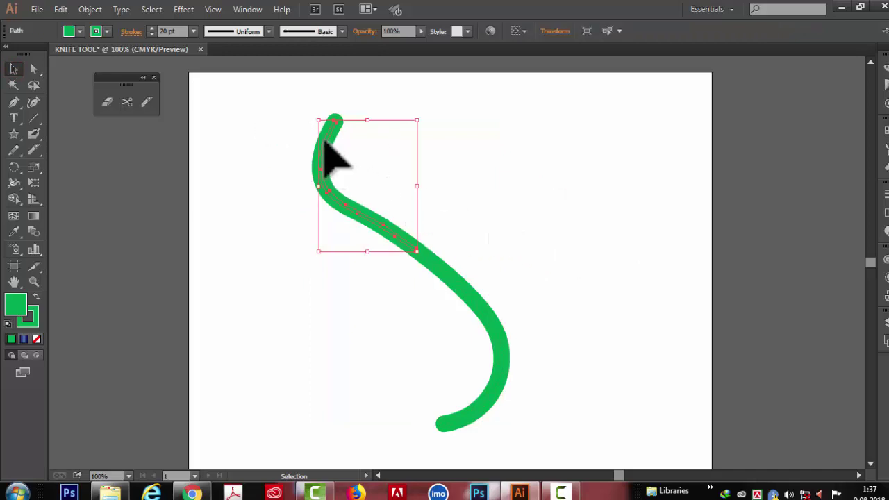
pyautogui.moveTo(333, 159); pyautogui.dragTo(479, 148)
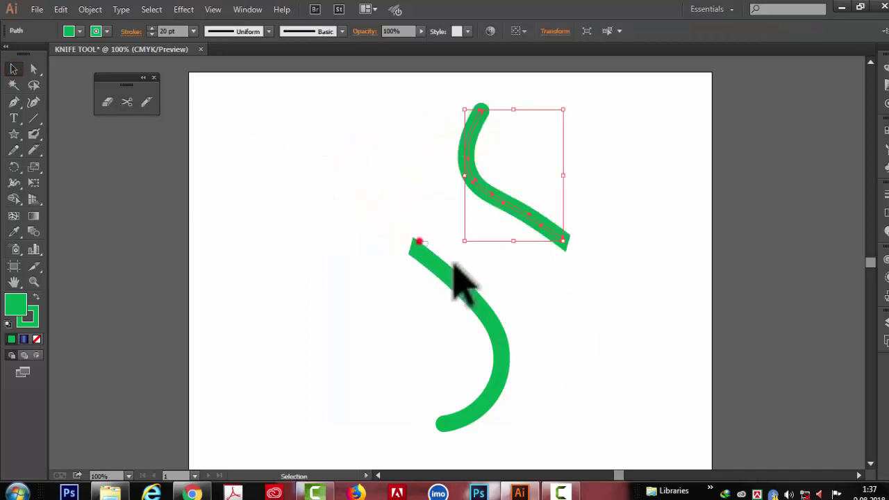
pyautogui.moveTo(455, 274); pyautogui.dragTo(320, 132)
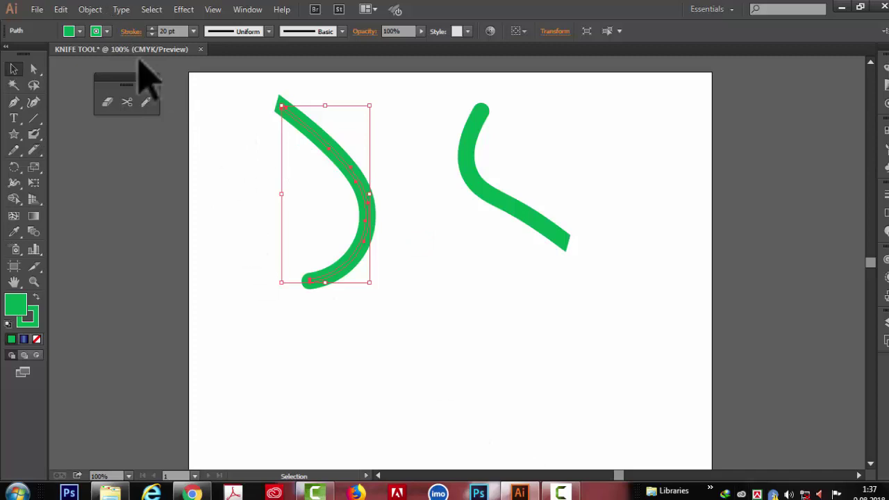
pyautogui.click(90, 9)
pyautogui.click(640, 111)
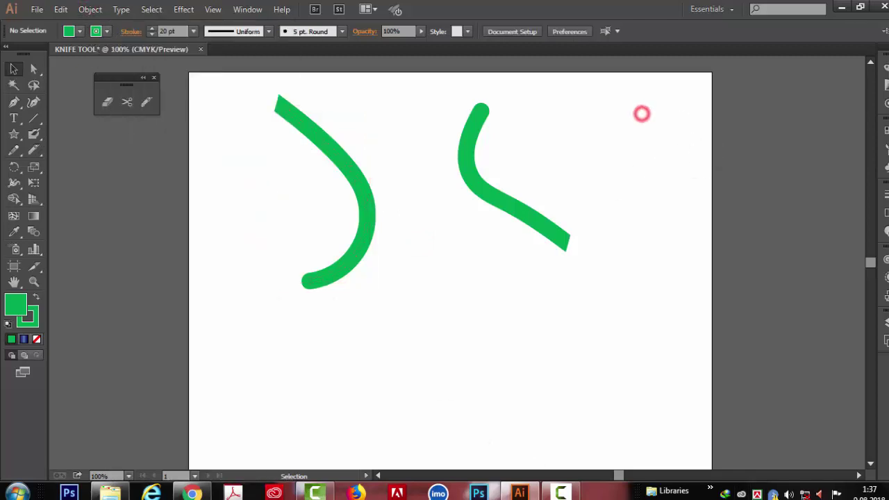
pyautogui.moveTo(246, 91); pyautogui.dragTo(653, 368)
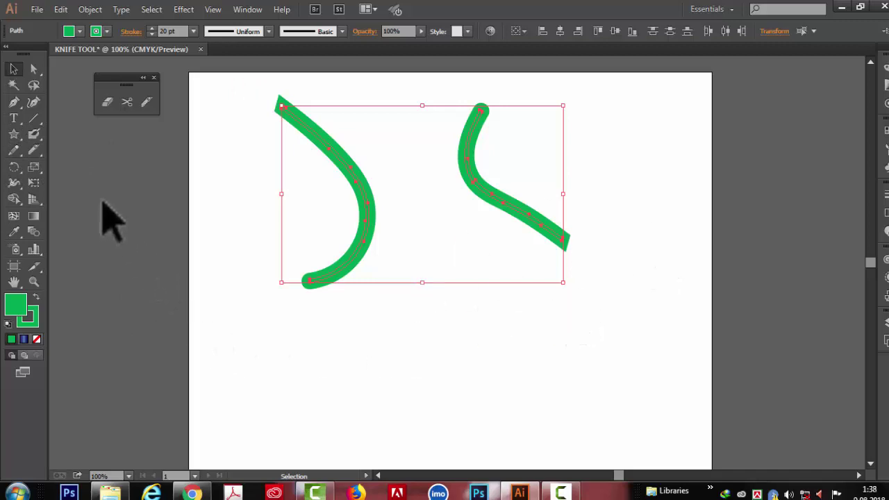
# Replace the two pieces with a new Pencil-drawn green S-curve stroke and select it
pyautogui.press('Delete')
pyautogui.press('n')
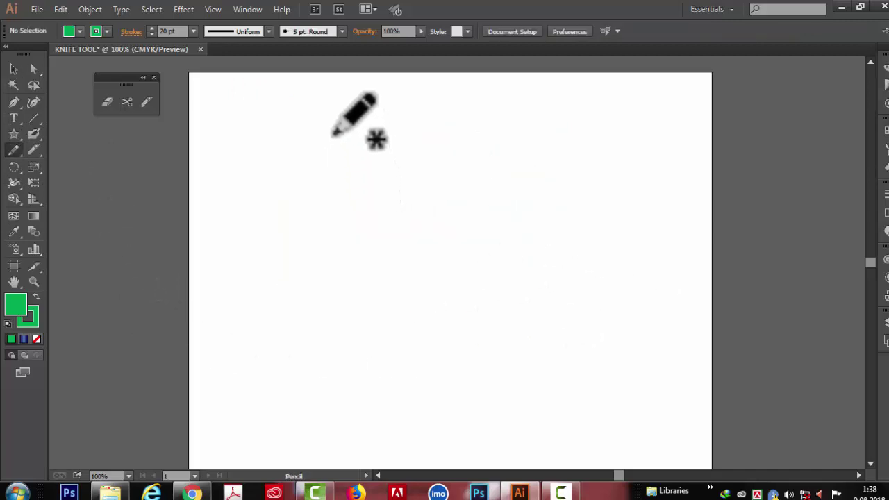
pyautogui.moveTo(336, 132); pyautogui.dragTo(455, 394)
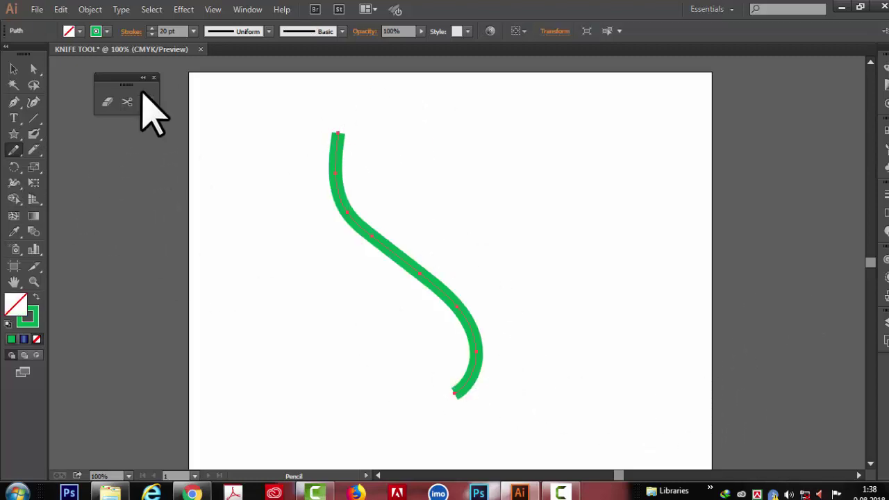
pyautogui.click(34, 149)
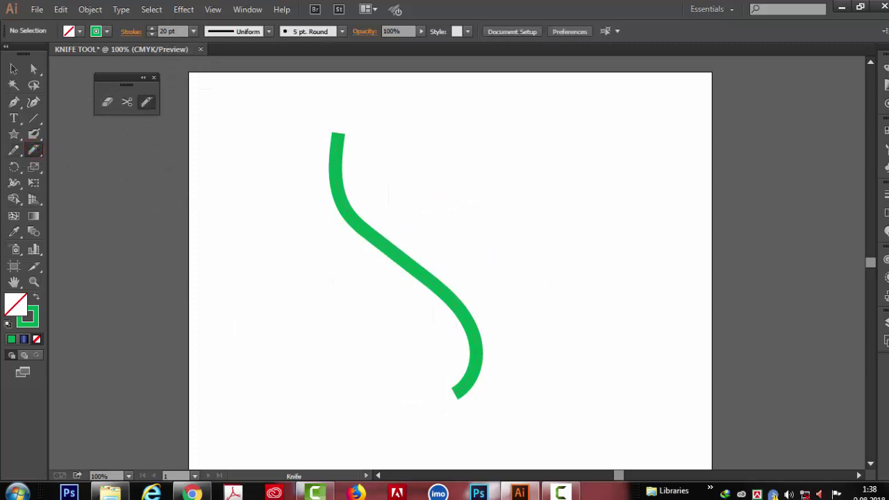
pyautogui.click(14, 69)
pyautogui.hotkey('ctrl', 'a')
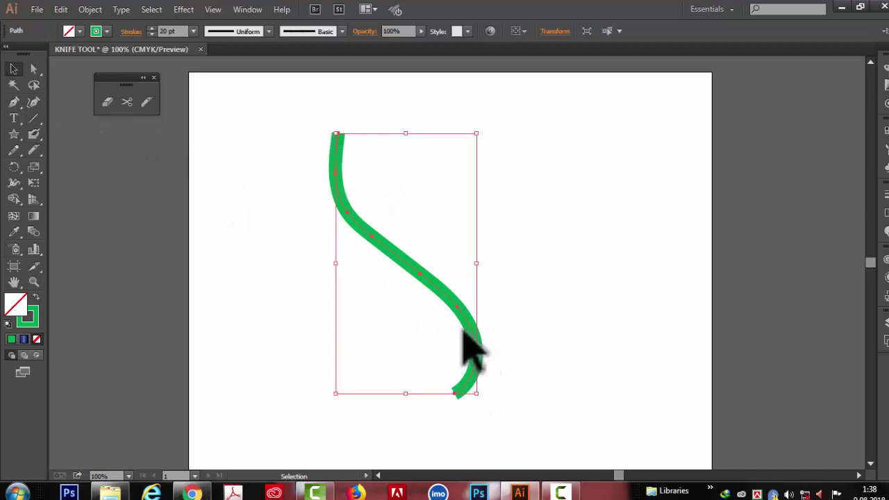
# Expand the S-curve stroke into a filled shape with Object > Expand
pyautogui.click(90, 9)
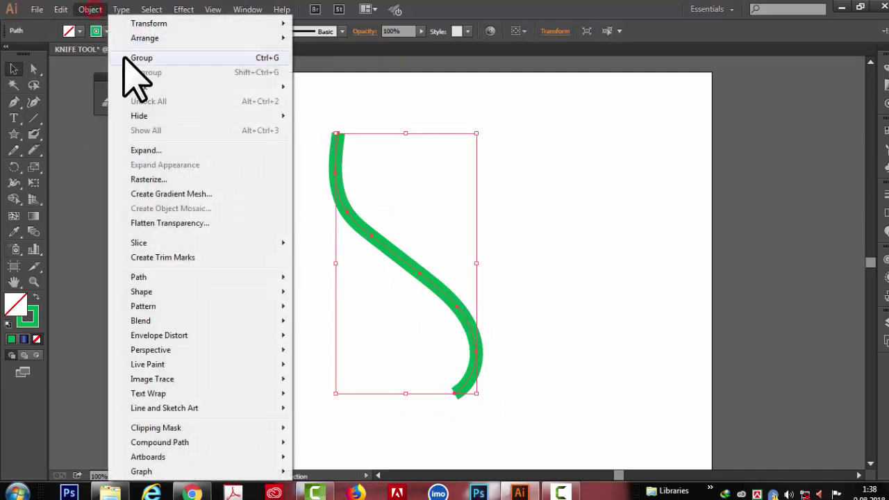
pyautogui.click(139, 150)
pyautogui.click(636, 286)
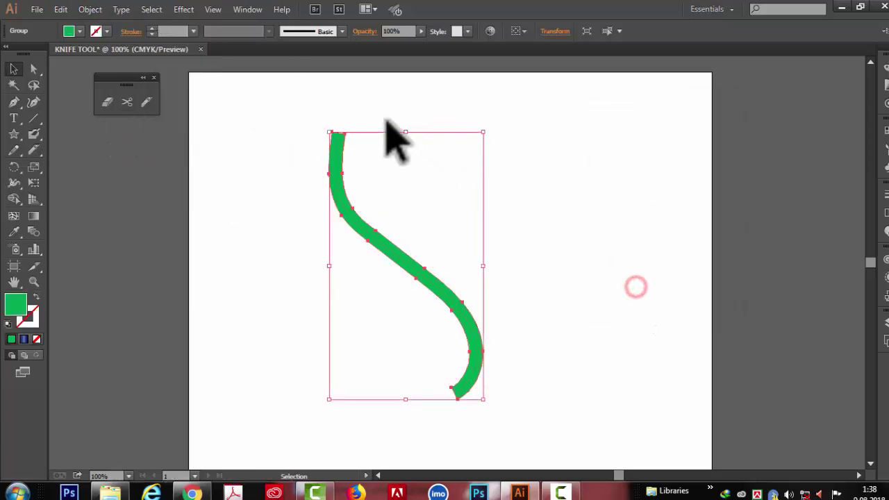
# Slice the expanded shape with three Knife cuts across upper, middle and lower parts
pyautogui.click(146, 102)
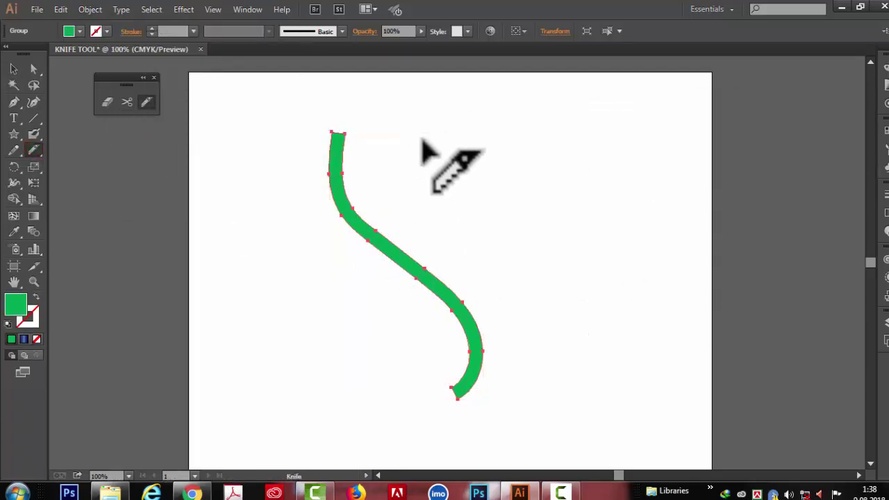
pyautogui.moveTo(428, 186); pyautogui.dragTo(349, 285)
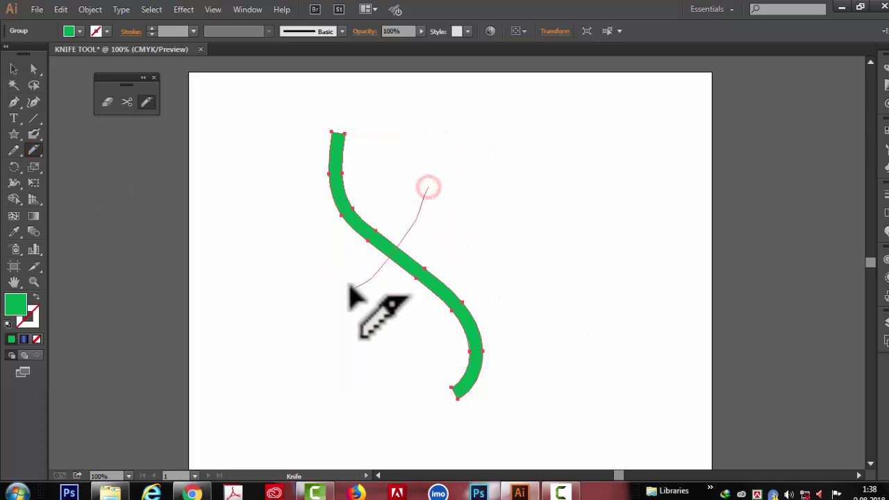
pyautogui.moveTo(292, 195); pyautogui.dragTo(416, 169)
pyautogui.moveTo(490, 263); pyautogui.dragTo(413, 350)
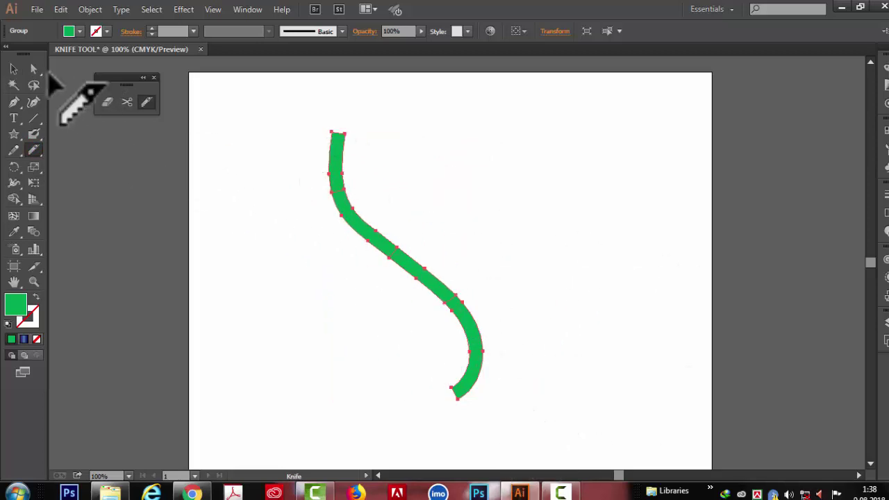
pyautogui.click(14, 69)
# Ungroup the knife-cut pieces of the S-shape
pyautogui.rightClick(411, 271)
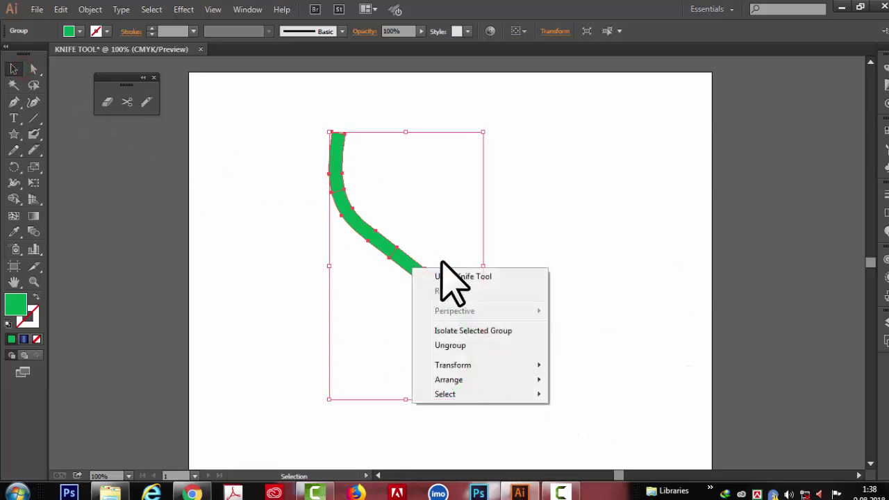
pyautogui.click(448, 345)
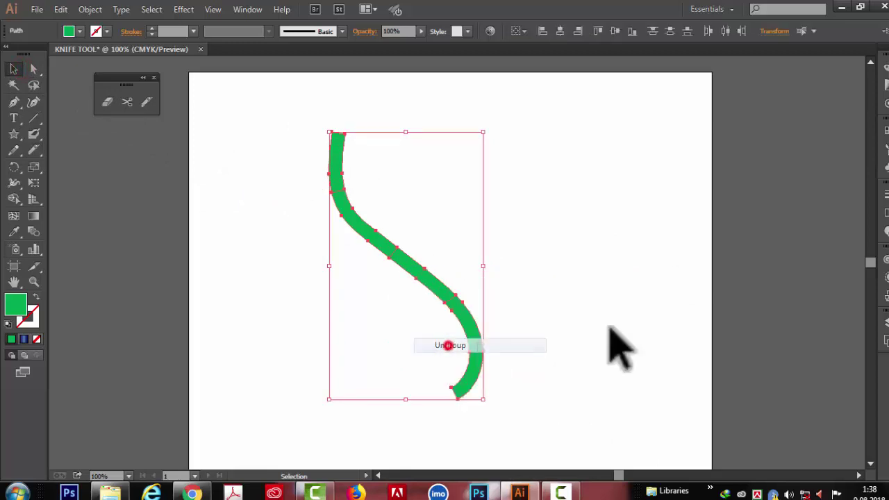
pyautogui.click(534, 202)
# Fill the top piece with a purple gradient, the middle and bottom with other gradients
pyautogui.moveTo(304, 123); pyautogui.dragTo(382, 184)
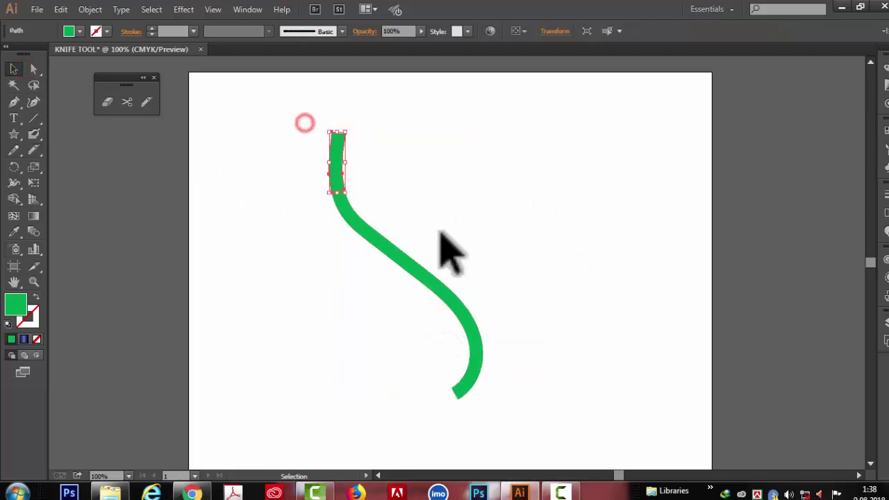
pyautogui.click(79, 31)
pyautogui.click(93, 91)
pyautogui.click(357, 198)
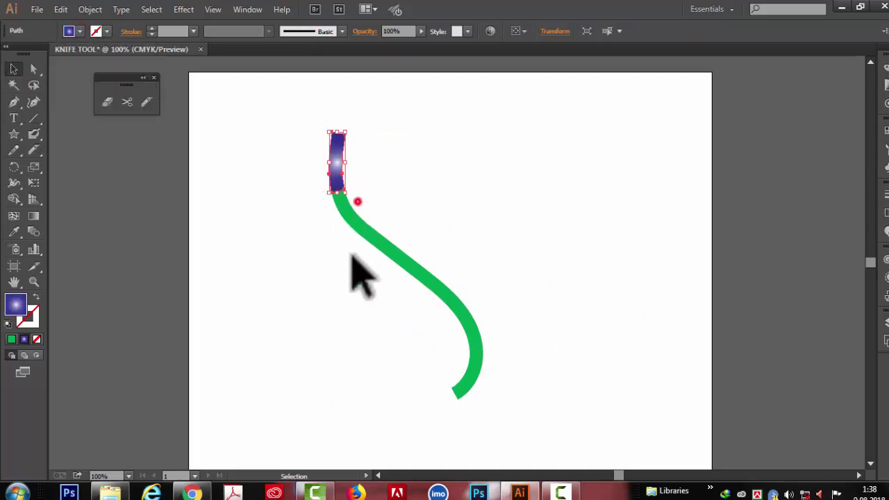
pyautogui.click(80, 30)
pyautogui.click(113, 89)
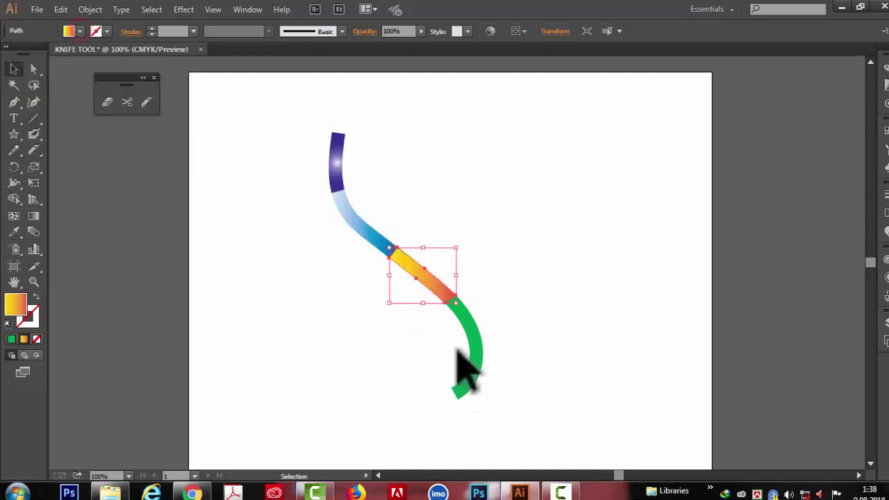
pyautogui.click(460, 351)
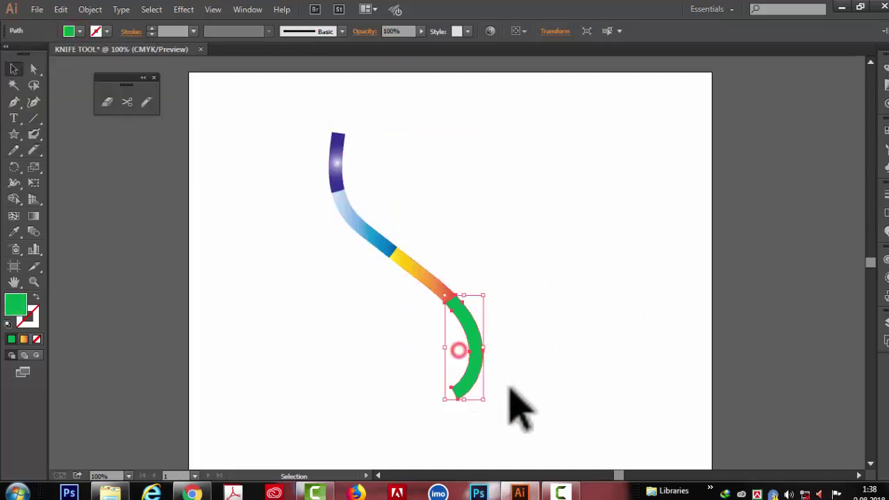
pyautogui.click(80, 31)
pyautogui.click(115, 88)
pyautogui.hotkey('ctrl', 'a')
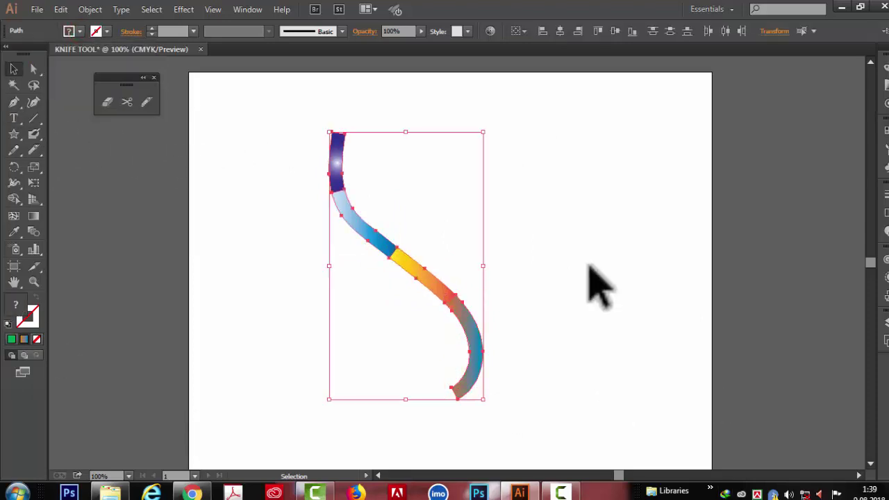
# Make the Rotate tool active, leaving the gradient pieces selected
pyautogui.scroll(1, 596, 272)
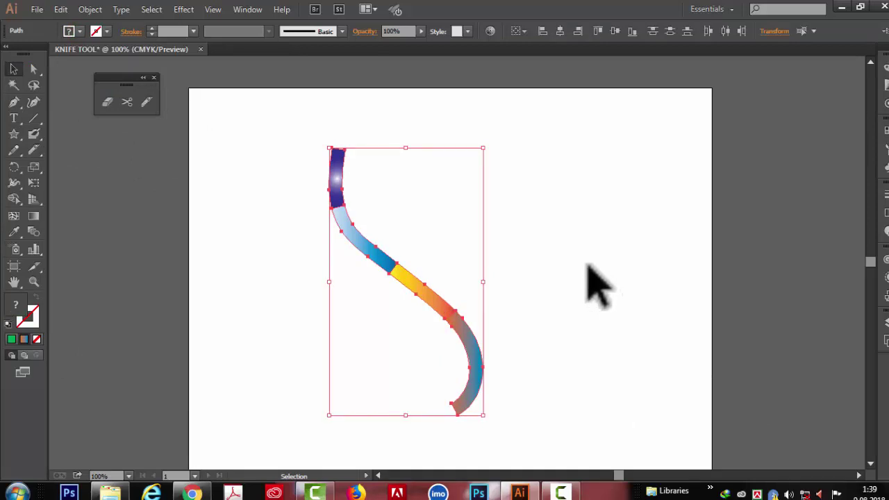
pyautogui.click(25, 173)
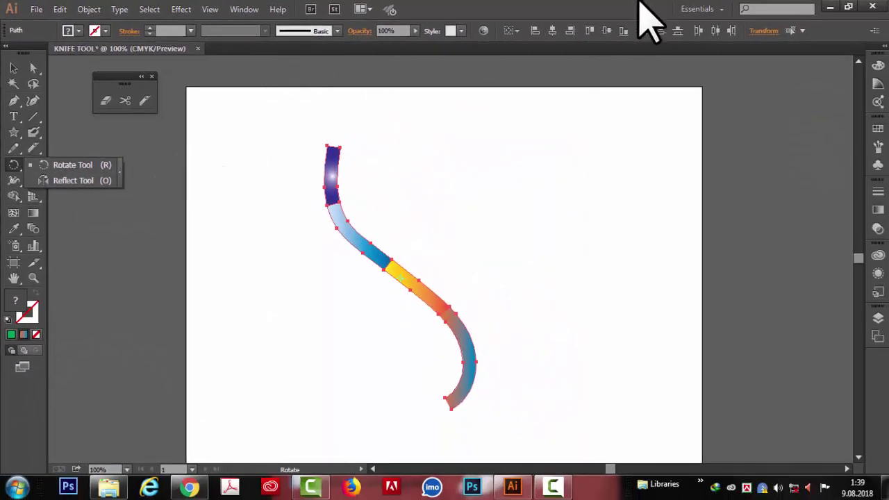
pyautogui.click(576, 10)
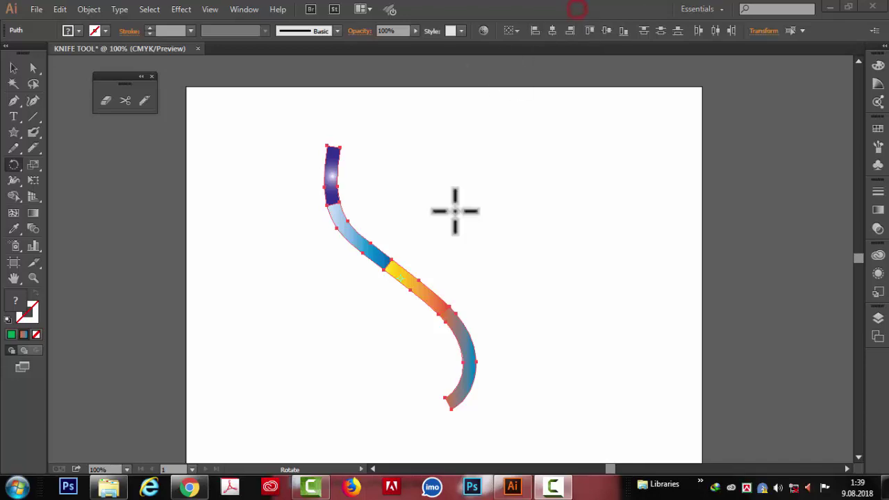